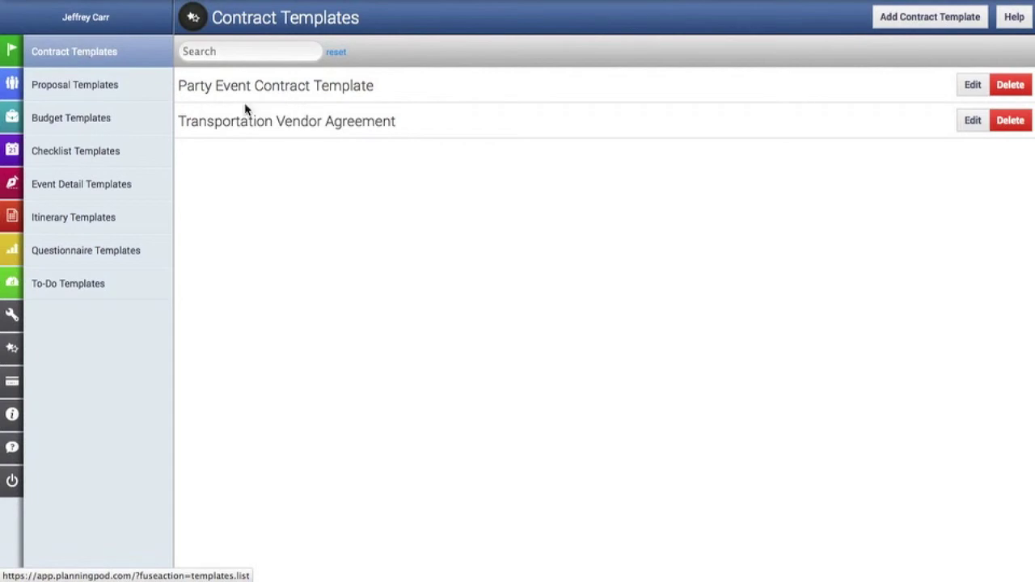
Start a new contract template and set its contract reference to "Day-of-Event Management Contract"
{"action": "left_click", "coordinate": [928, 14]}
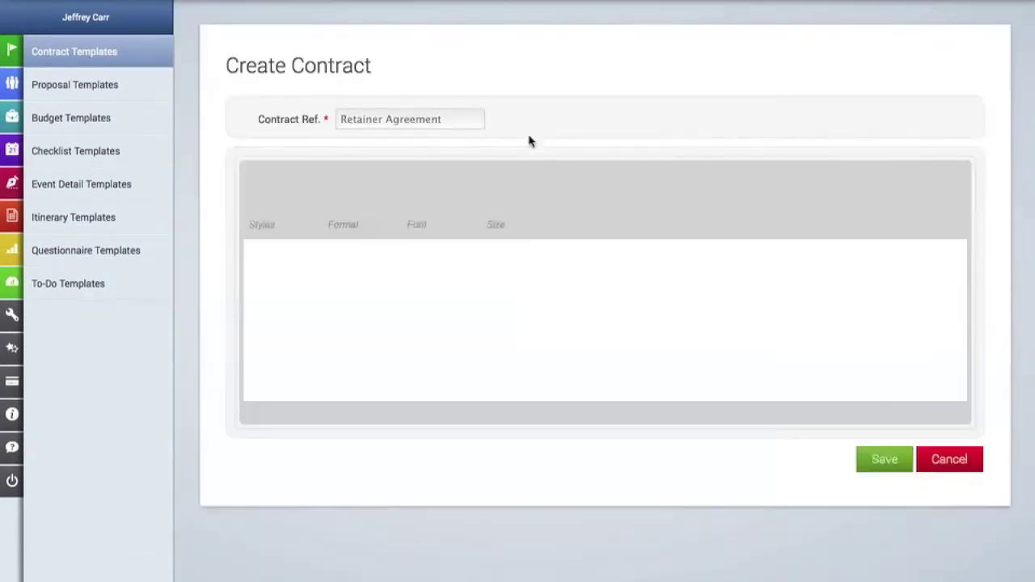
{"action": "left_click", "coordinate": [421, 118]}
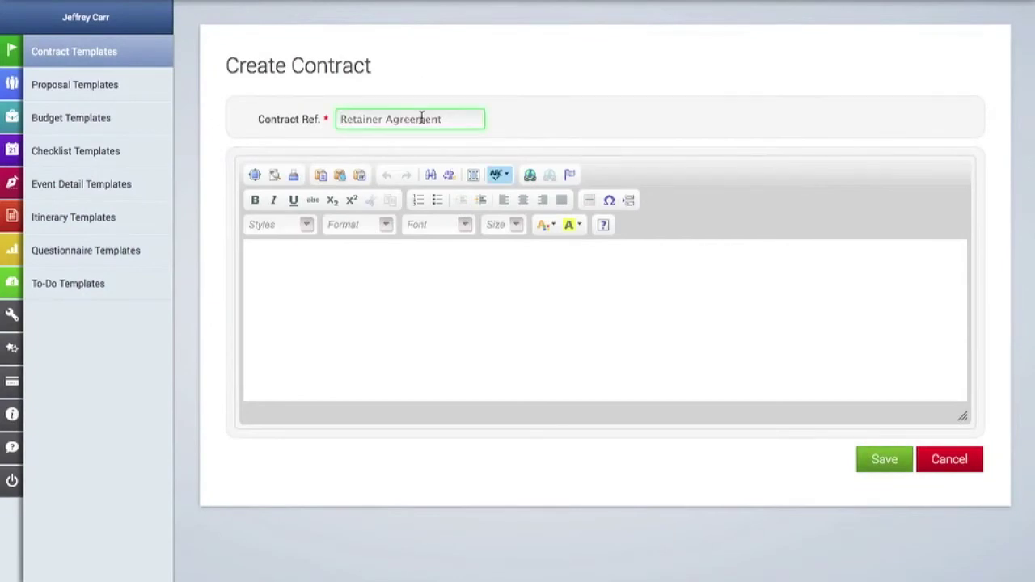
{"action": "type", "text": "Day0"}
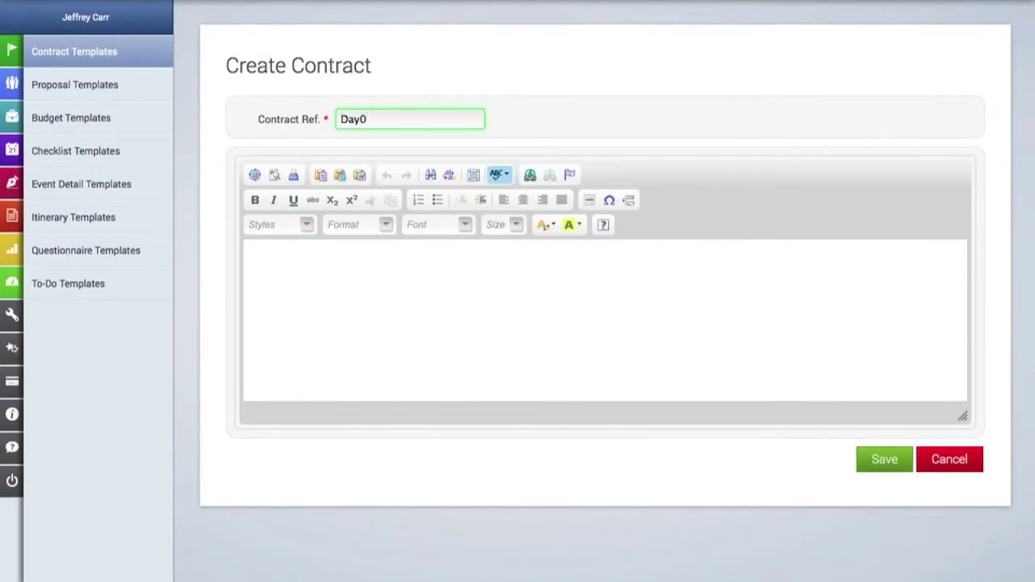
{"action": "key", "text": "BackSpace"}
{"action": "type", "text": "-of-Event Management"}
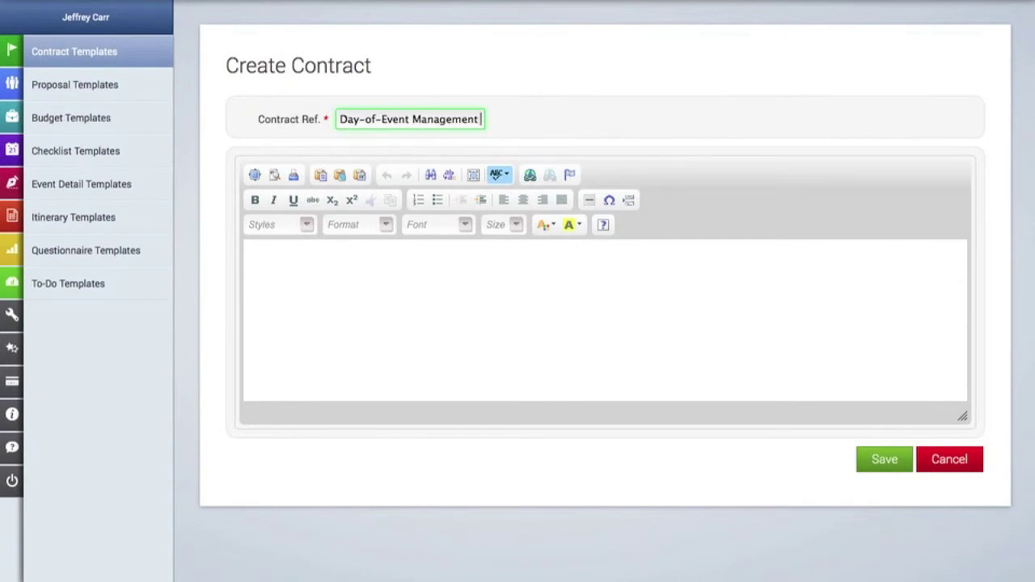
{"action": "type", "text": " Compa"}
{"action": "key", "text": "BackSpace"}
{"action": "key", "text": "BackSpace"}
{"action": "key", "text": "BackSpace"}
{"action": "type", "text": "ntra"}
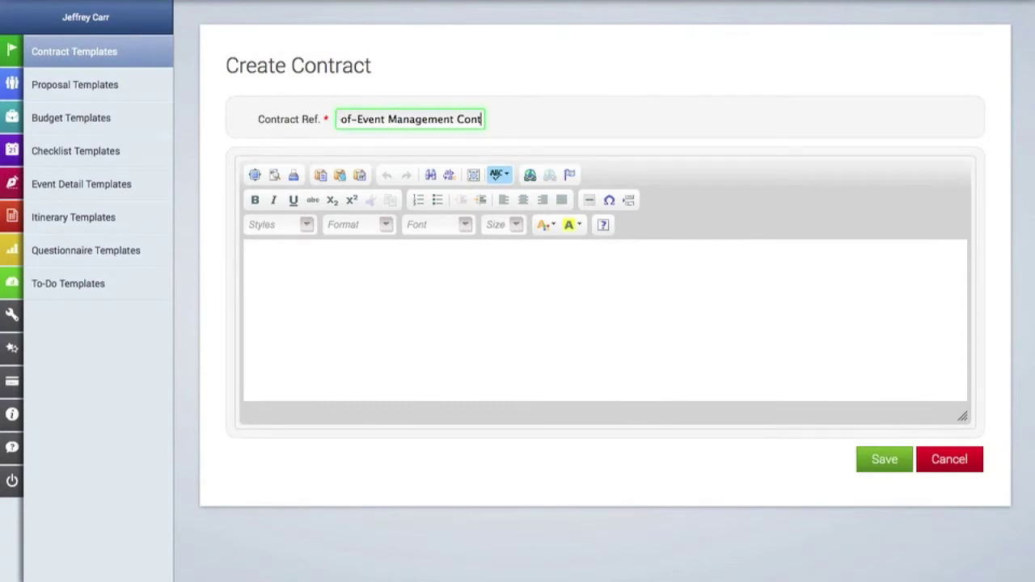
{"action": "type", "text": "ct"}
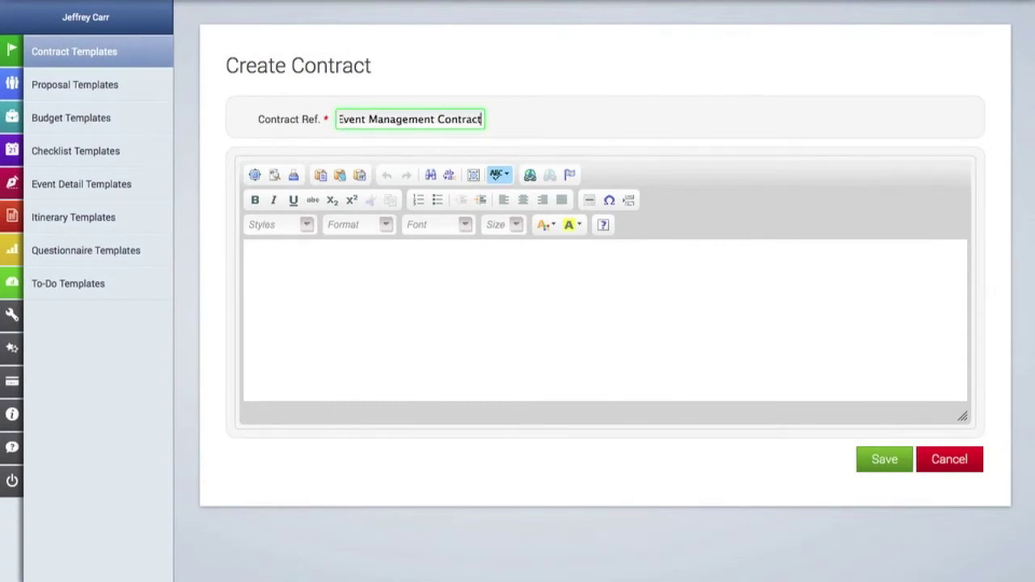
Paste the copied event management agreement text into the body of the contract template
{"action": "key", "text": "Tab"}
{"action": "left_click", "coordinate": [414, 367]}
{"action": "key", "text": "ctrl+v"}
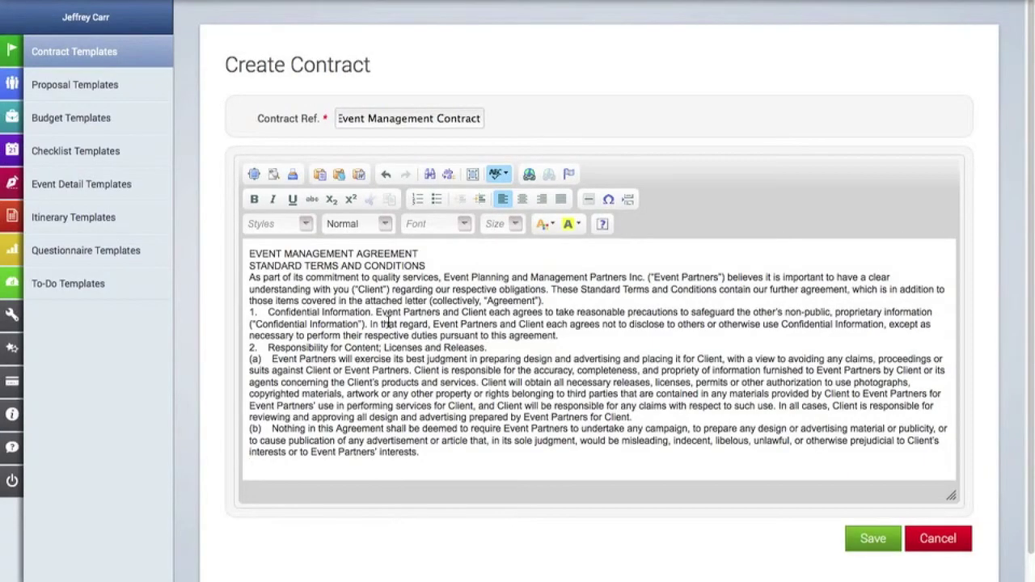
Format clauses 1, 2, (a) and (b) of the agreement as a bulleted list and save the contract template
{"action": "left_click_drag", "start_coordinate": [251, 314], "coordinate": [420, 455]}
{"action": "triple_click", "coordinate": [432, 319]}
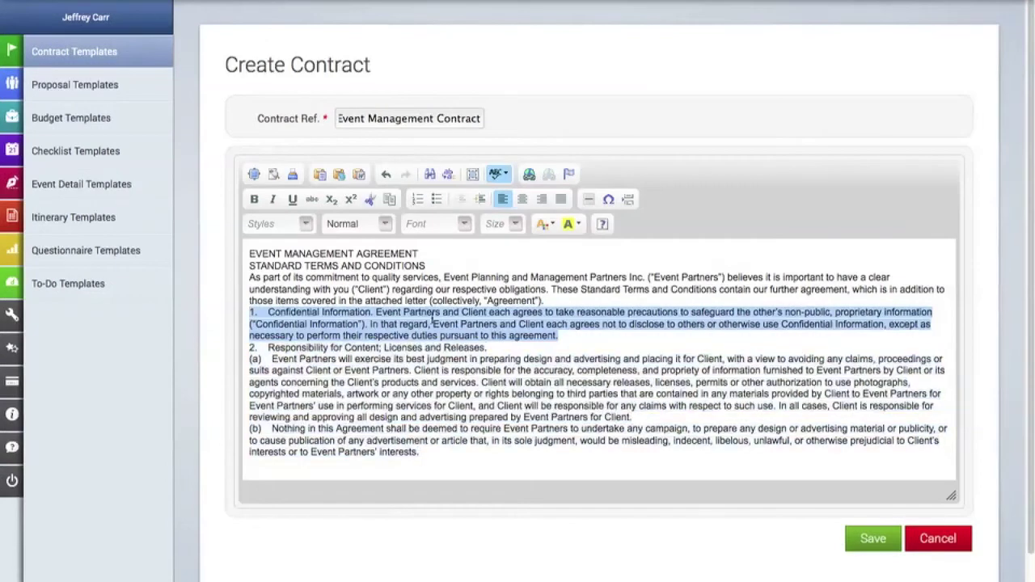
{"action": "left_click", "coordinate": [441, 207]}
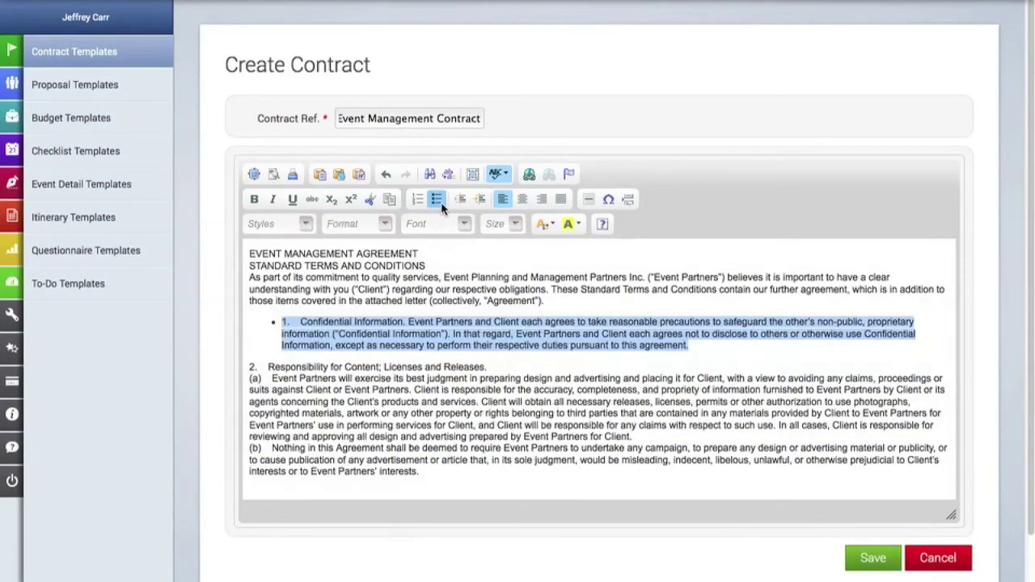
{"action": "left_click", "coordinate": [284, 366]}
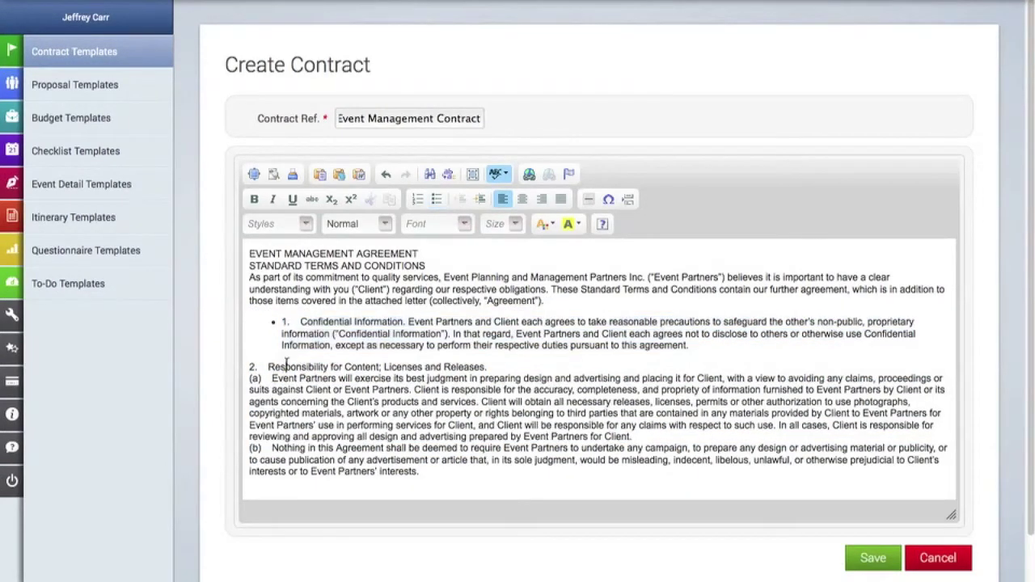
{"action": "left_click", "coordinate": [436, 200]}
{"action": "key", "text": "Down"}
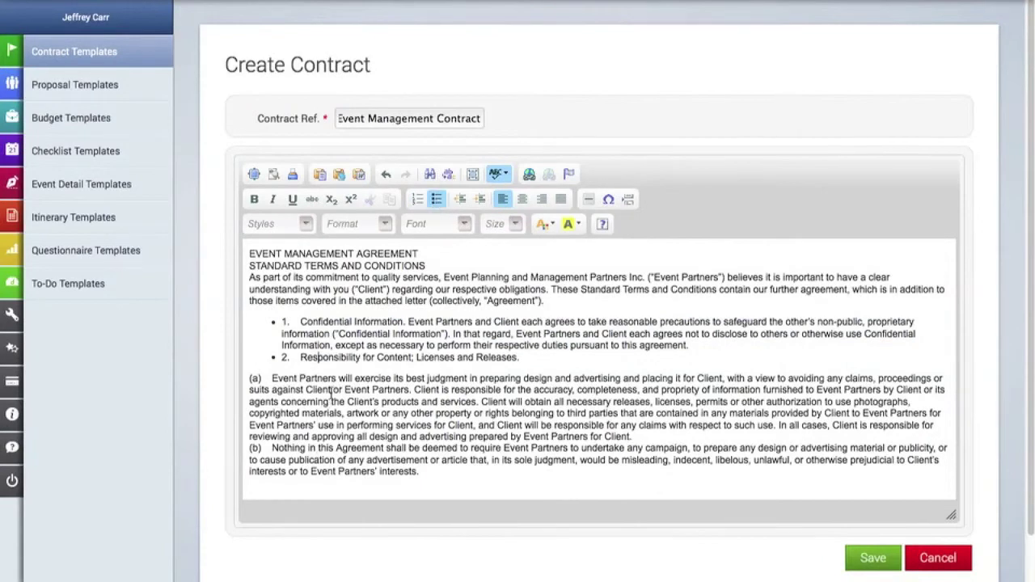
{"action": "left_click", "coordinate": [437, 201]}
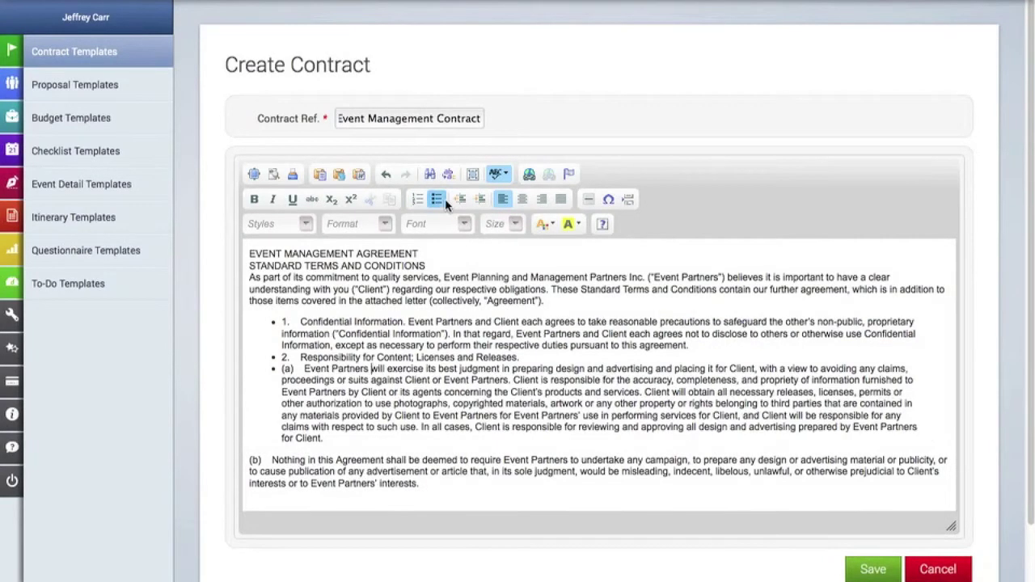
{"action": "left_click", "coordinate": [359, 469]}
{"action": "left_click", "coordinate": [441, 206]}
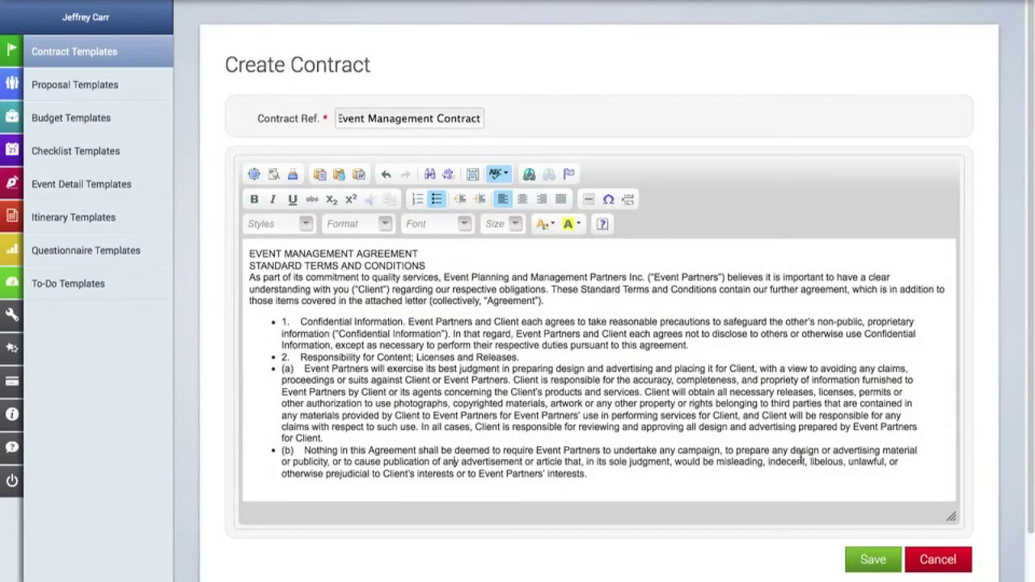
{"action": "scroll", "coordinate": [800, 456], "scroll_direction": "down", "scroll_amount": 1}
{"action": "left_click", "coordinate": [874, 512]}
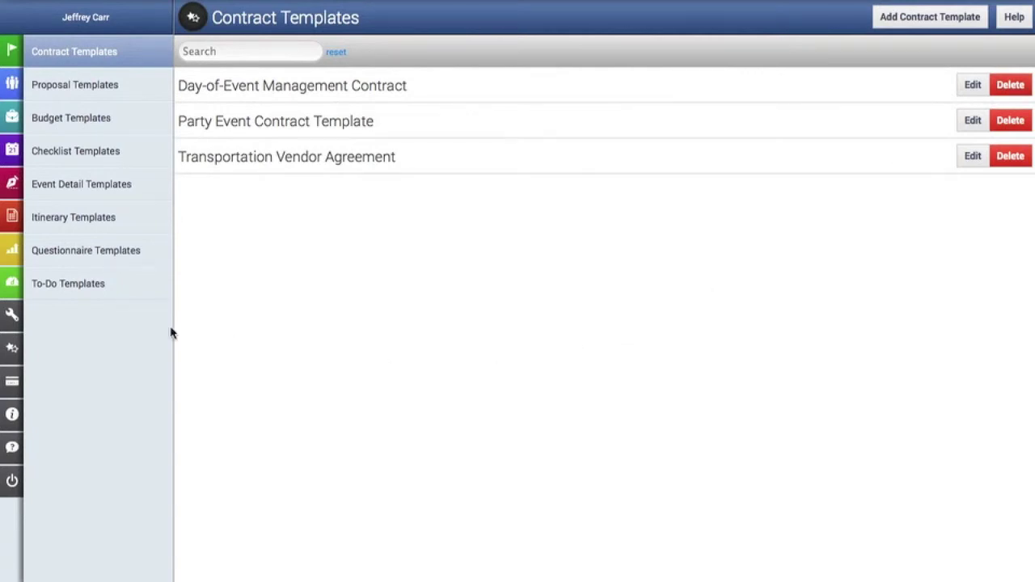
Import the Day-of-Event Management Contract template into the Contracts list
{"action": "mouse_move", "coordinate": [16, 316]}
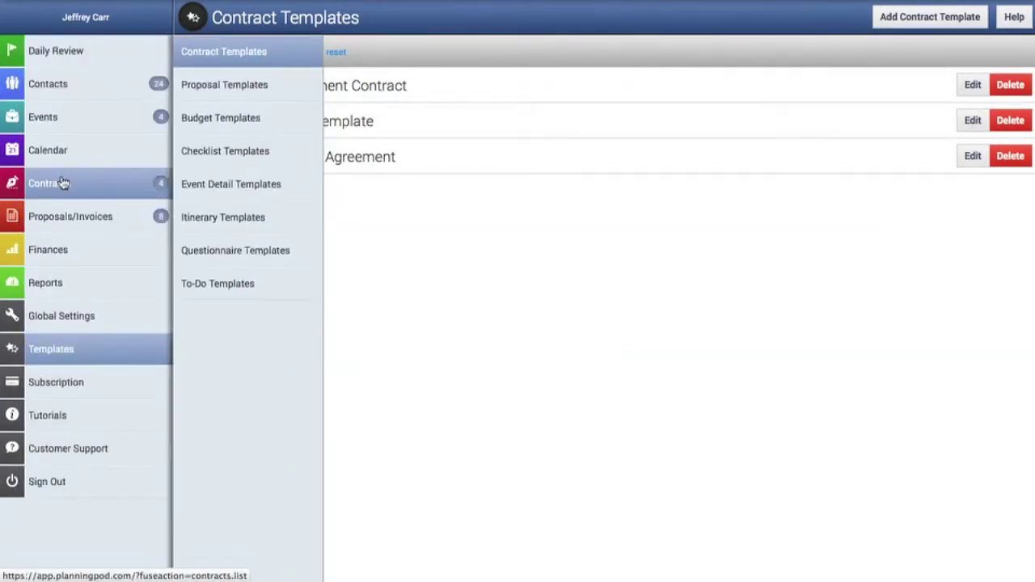
{"action": "left_click", "coordinate": [63, 183]}
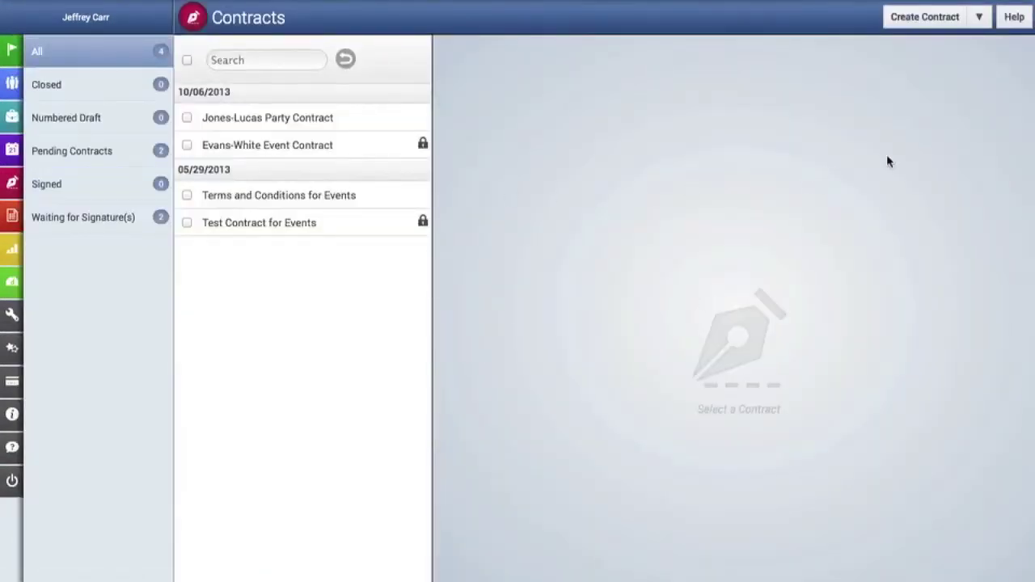
{"action": "left_click", "coordinate": [985, 26]}
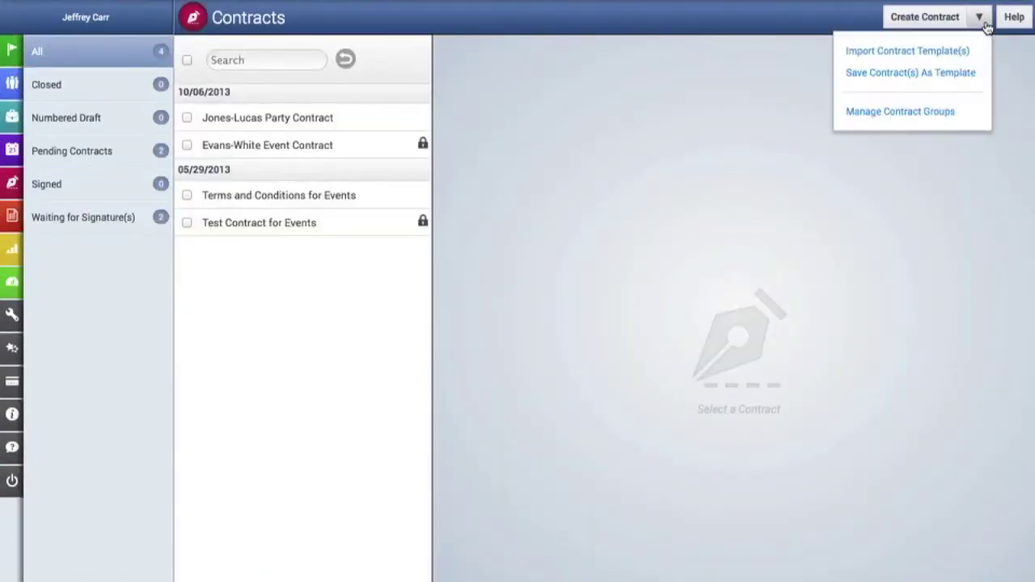
{"action": "left_click", "coordinate": [965, 51]}
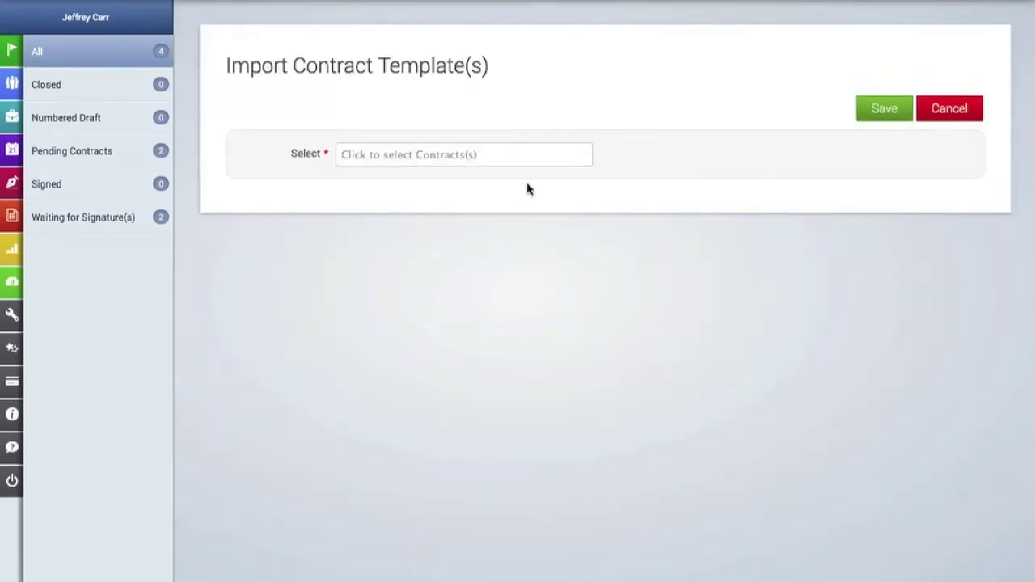
{"action": "left_click", "coordinate": [524, 153]}
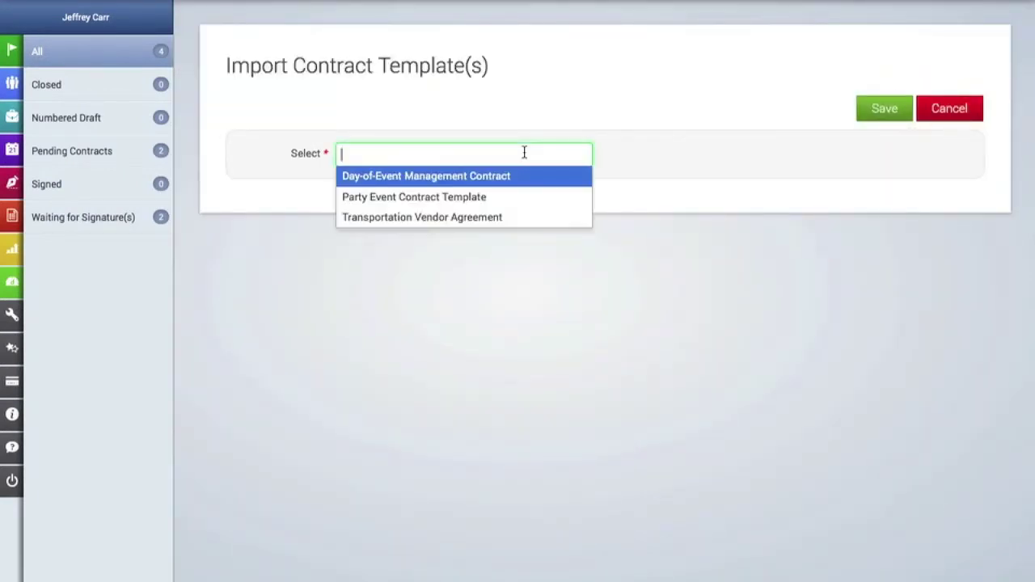
{"action": "left_click", "coordinate": [483, 185]}
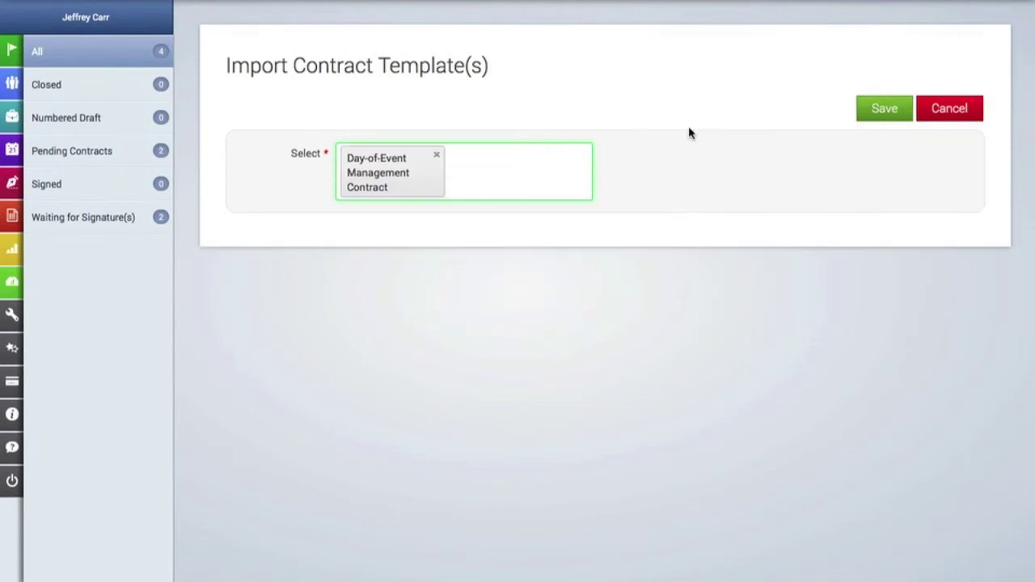
{"action": "left_click", "coordinate": [885, 113]}
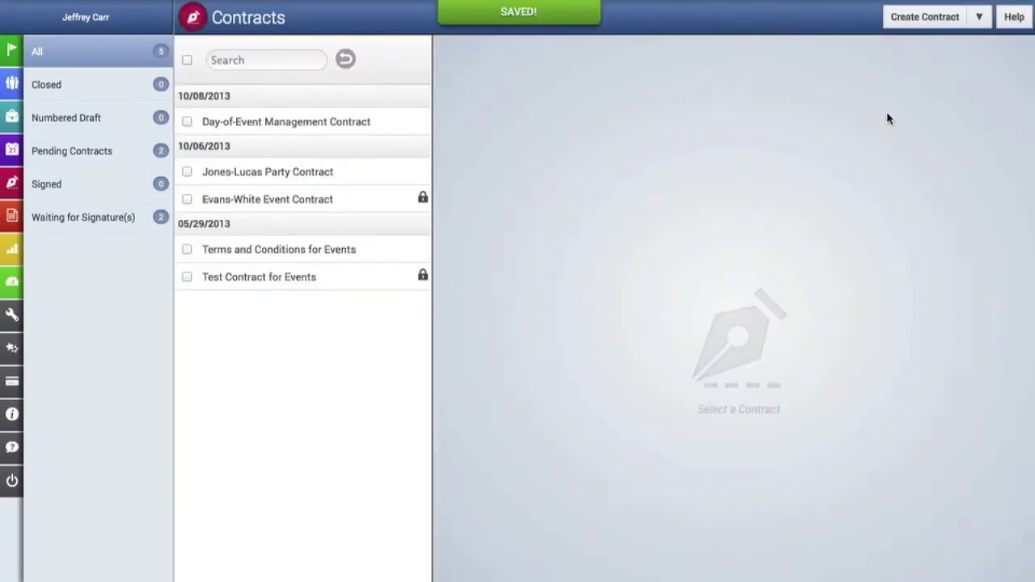
Edit the imported Day-of-Event Management Contract, prefixing its reference with the clients' surnames and assigning it to the Pending Contracts group
{"action": "left_click", "coordinate": [337, 126]}
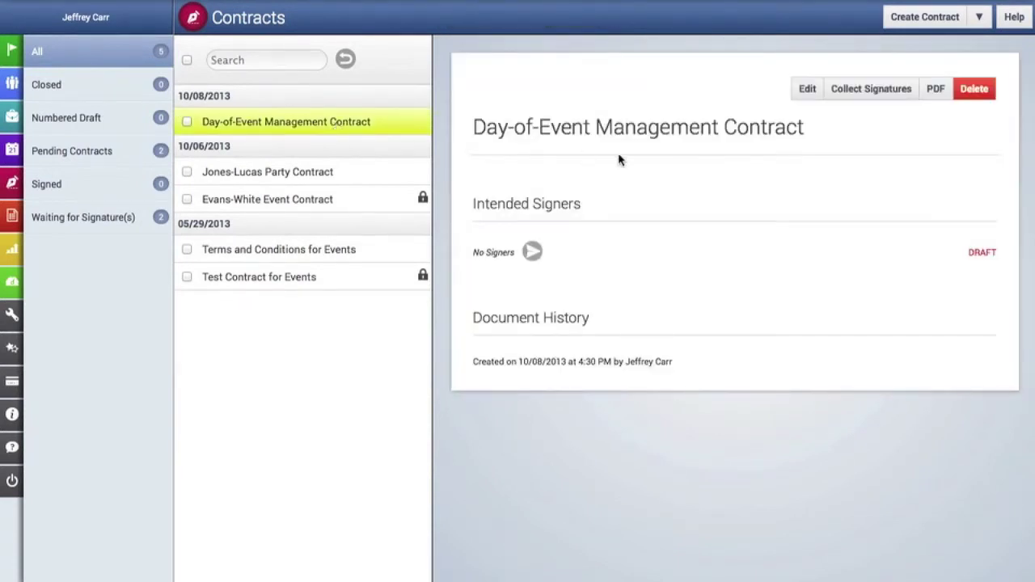
{"action": "left_click", "coordinate": [807, 89]}
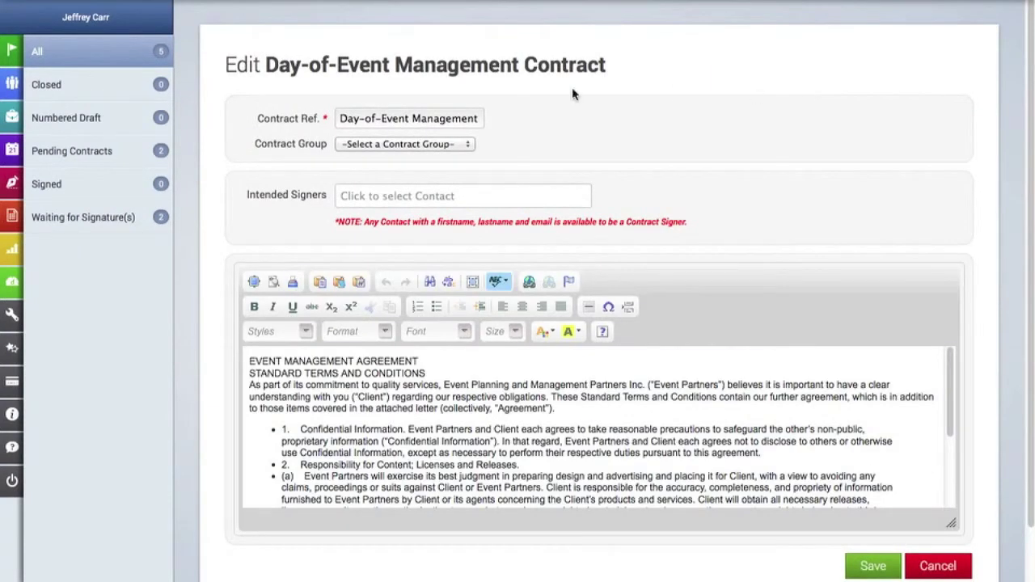
{"action": "left_click", "coordinate": [338, 119]}
{"action": "type", "text": "Jones-Wilson"}
{"action": "key", "text": "End"}
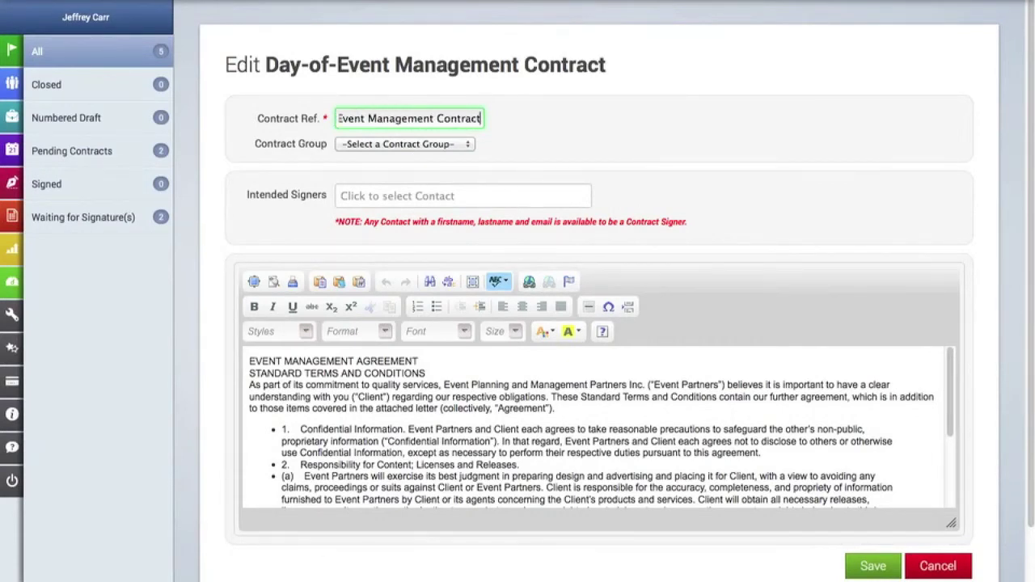
{"action": "left_click", "coordinate": [355, 149]}
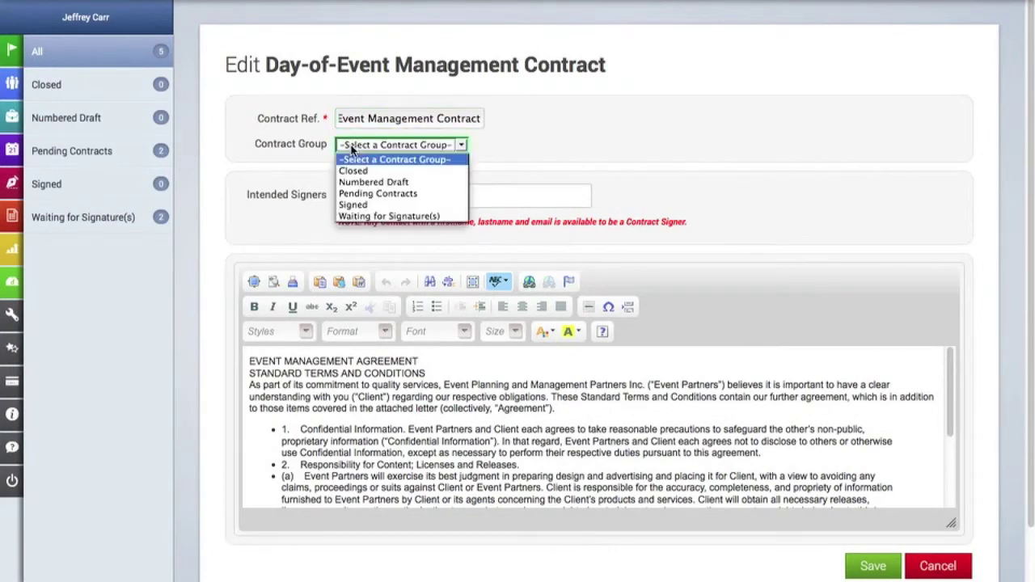
{"action": "left_click", "coordinate": [369, 193]}
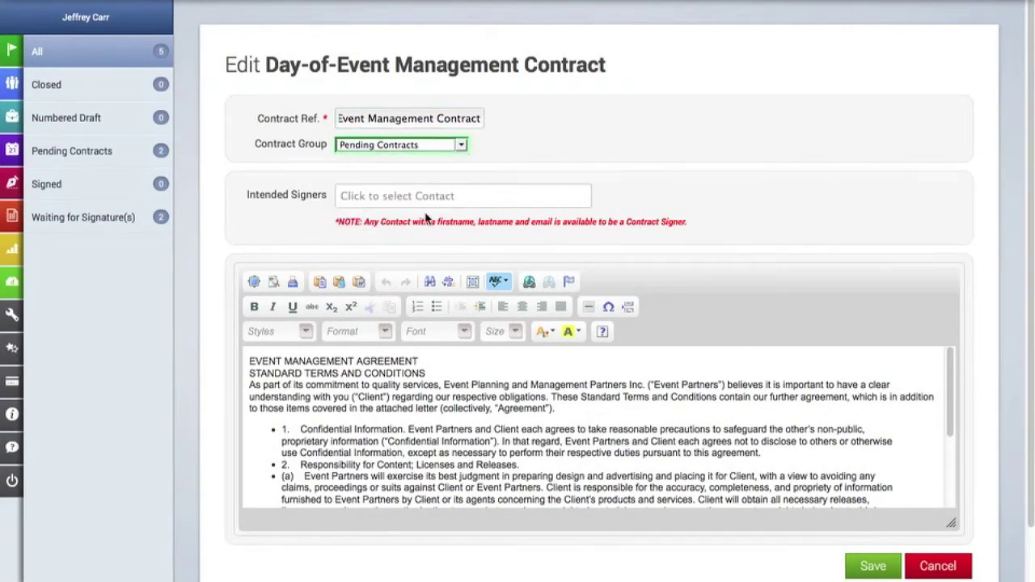
Replace the "EVENT MANAGEMENT AGREEMENT" heading in the contract text with "MAKE EDITS HERE" and save the contract
{"action": "scroll", "coordinate": [716, 331], "scroll_direction": "down", "scroll_amount": 5}
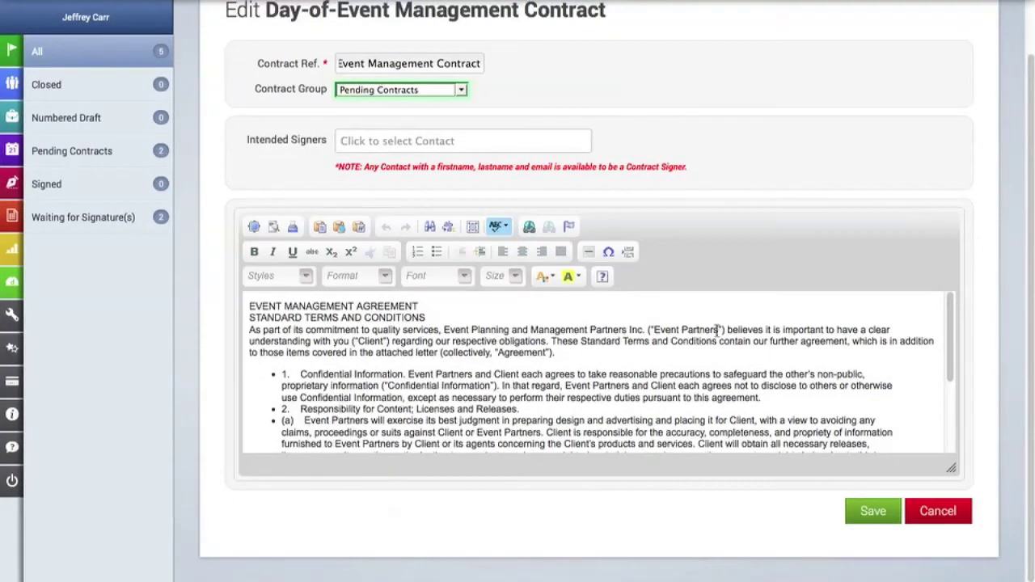
{"action": "scroll", "coordinate": [716, 331], "scroll_direction": "up", "scroll_amount": 3}
{"action": "left_click_drag", "start_coordinate": [483, 304], "coordinate": [247, 287]}
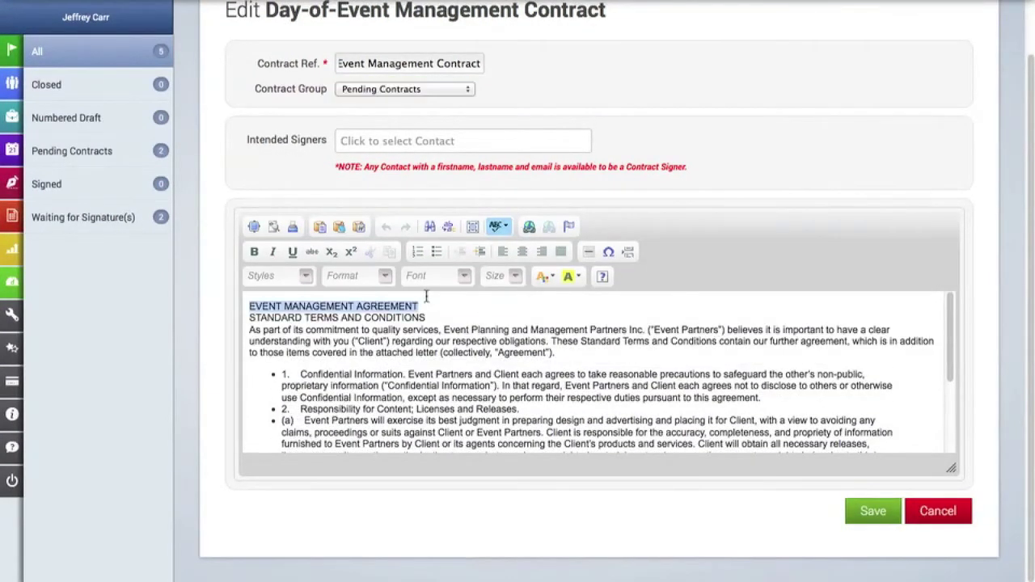
{"action": "type", "text": "MAKE EDITS HERE"}
{"action": "scroll", "coordinate": [815, 310], "scroll_direction": "down", "scroll_amount": 2}
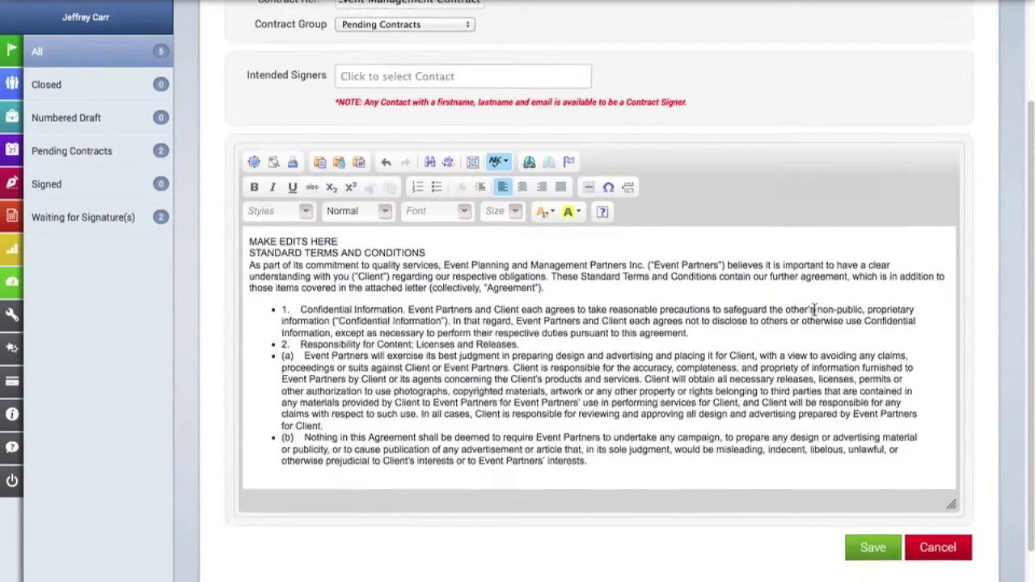
{"action": "left_click", "coordinate": [875, 511]}
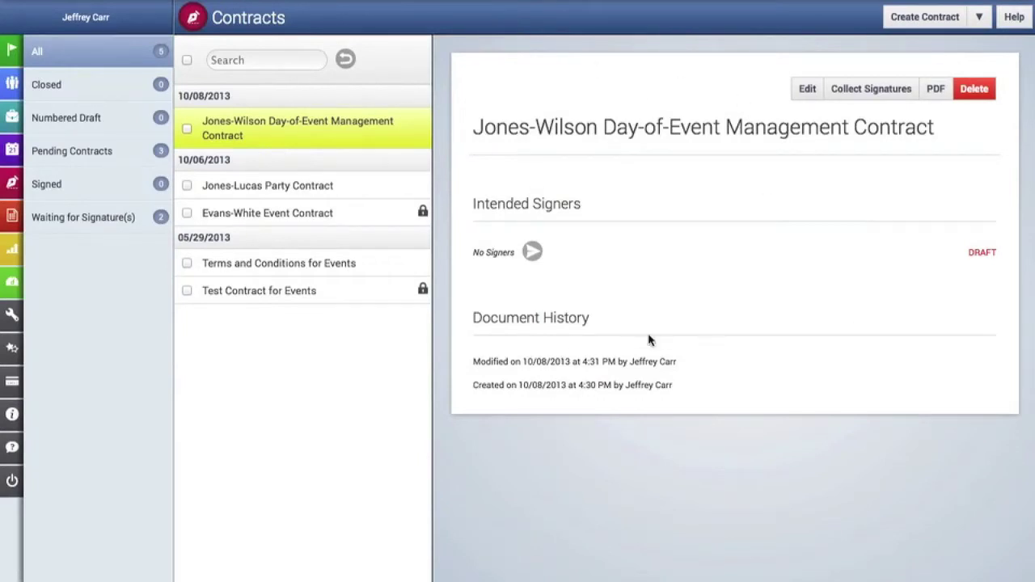
Start a new proposal template and name it "Annual Meeting Proposal Template"
{"action": "mouse_move", "coordinate": [30, 349]}
{"action": "left_click", "coordinate": [51, 351]}
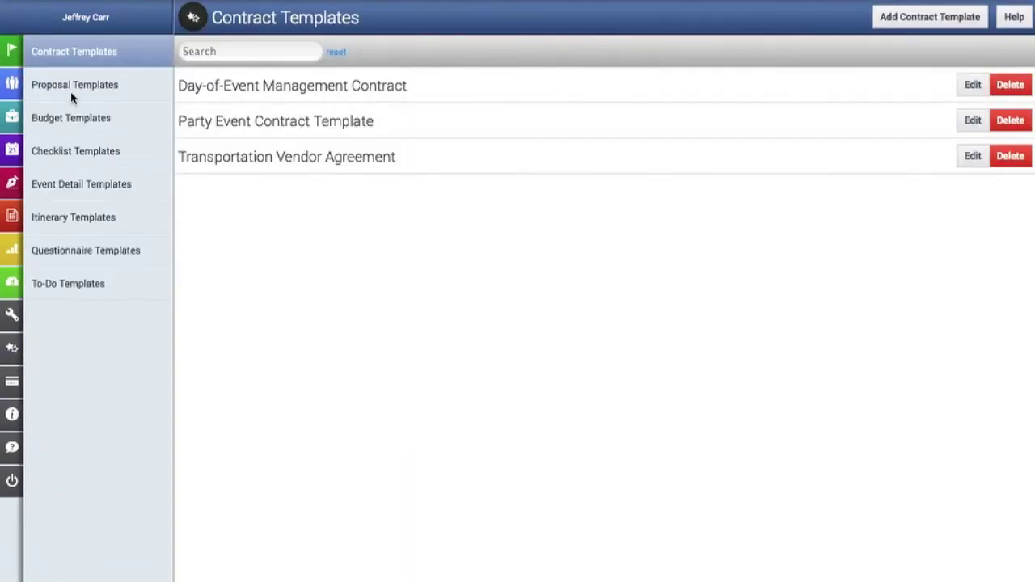
{"action": "left_click", "coordinate": [72, 95]}
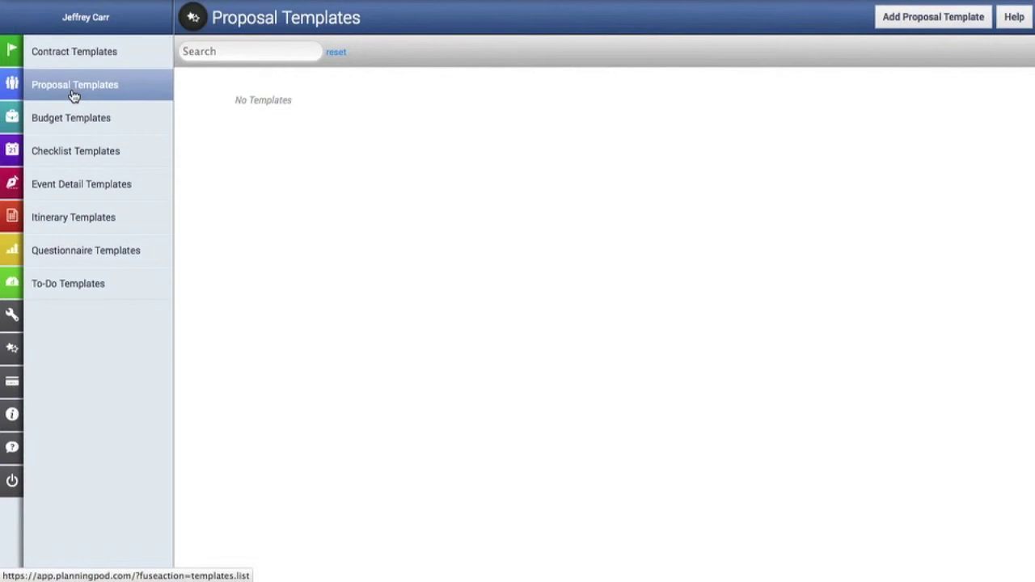
{"action": "left_click", "coordinate": [947, 23]}
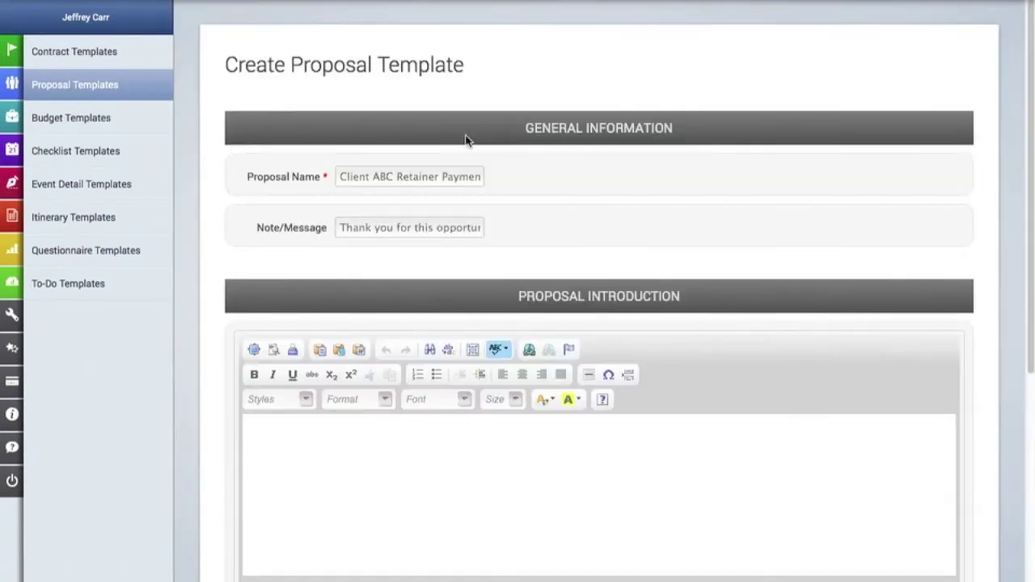
{"action": "left_click", "coordinate": [426, 176]}
{"action": "type", "text": "Annua"}
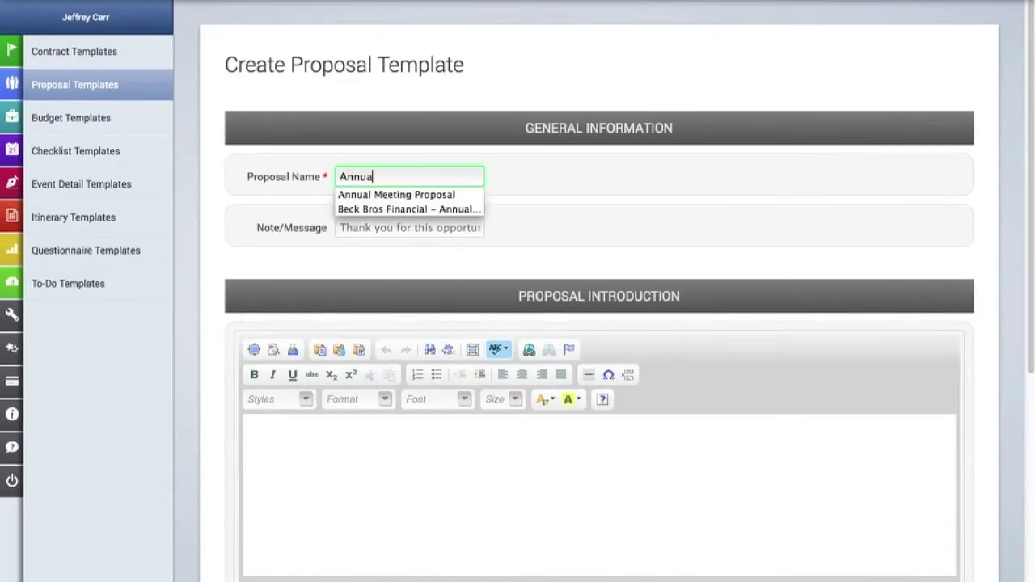
{"action": "type", "text": "l Meeting Proposal Template"}
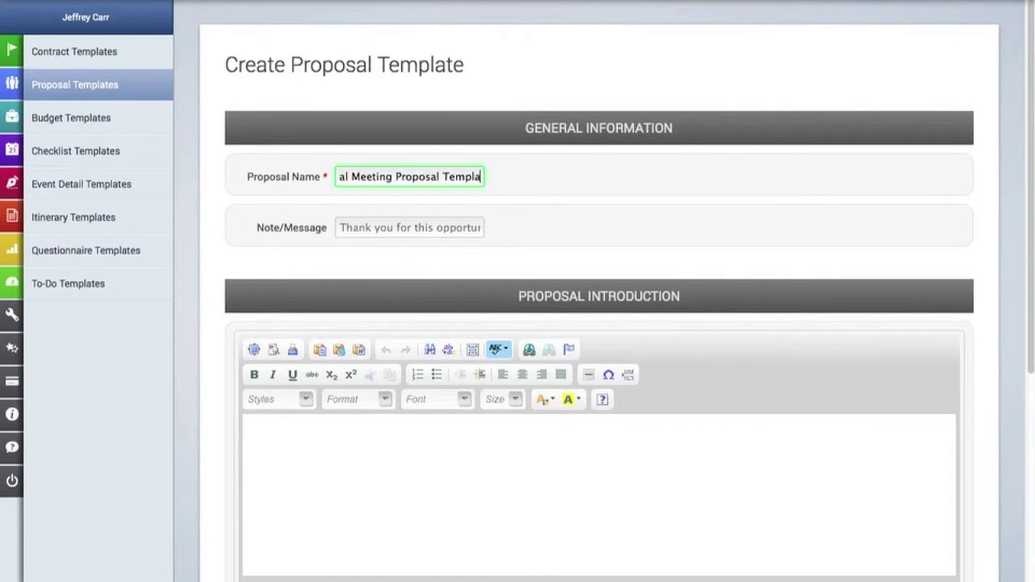
Enter "Thank you" as the proposal template's note and "Put intro text here" as its introduction
{"action": "left_click", "coordinate": [420, 230]}
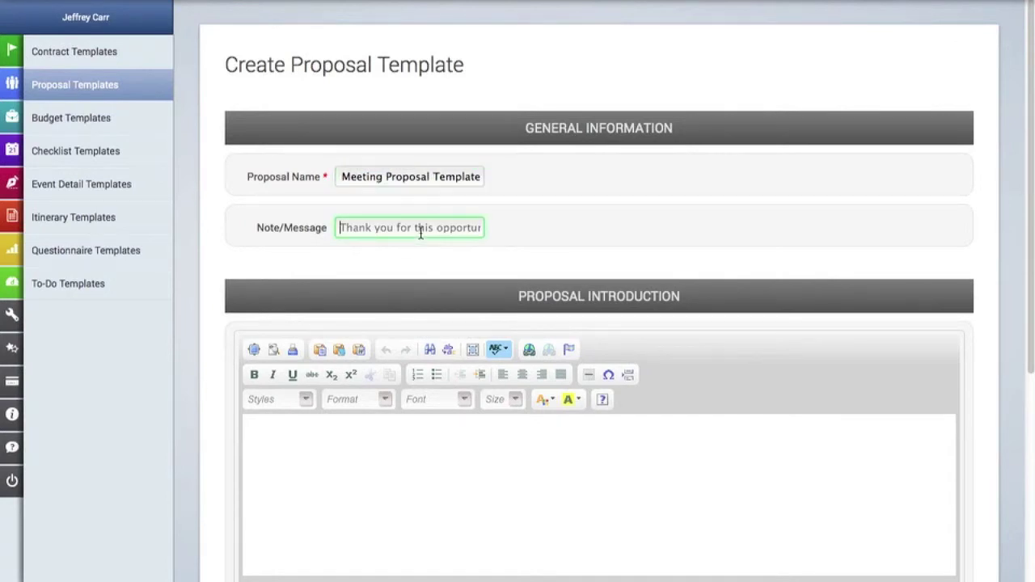
{"action": "type", "text": "Tah"}
{"action": "key", "text": "BackSpace"}
{"action": "key", "text": "BackSpace"}
{"action": "type", "text": "hank you"}
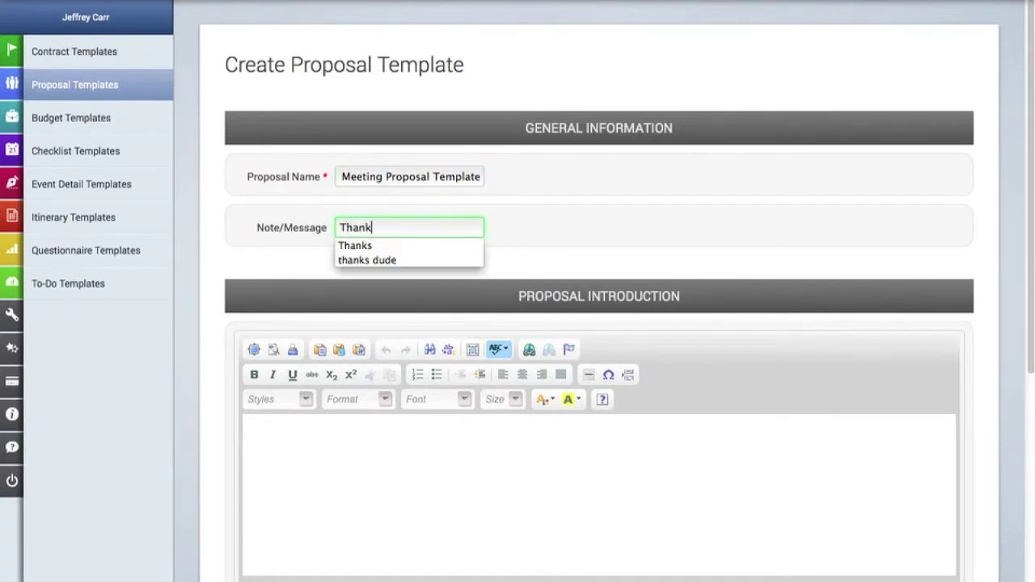
{"action": "left_click", "coordinate": [488, 499]}
{"action": "type", "text": "Put intro text here"}
Add a line item named "Consultation - Initial" with the description "Place description here"
{"action": "scroll", "coordinate": [566, 463], "scroll_direction": "down", "scroll_amount": 5}
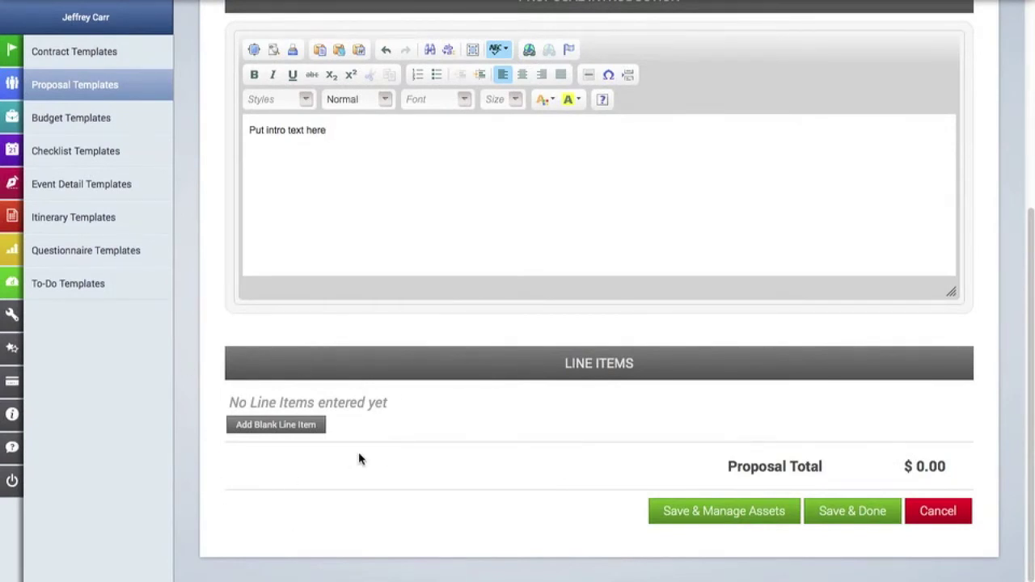
{"action": "left_click", "coordinate": [302, 436]}
{"action": "left_click", "coordinate": [378, 414]}
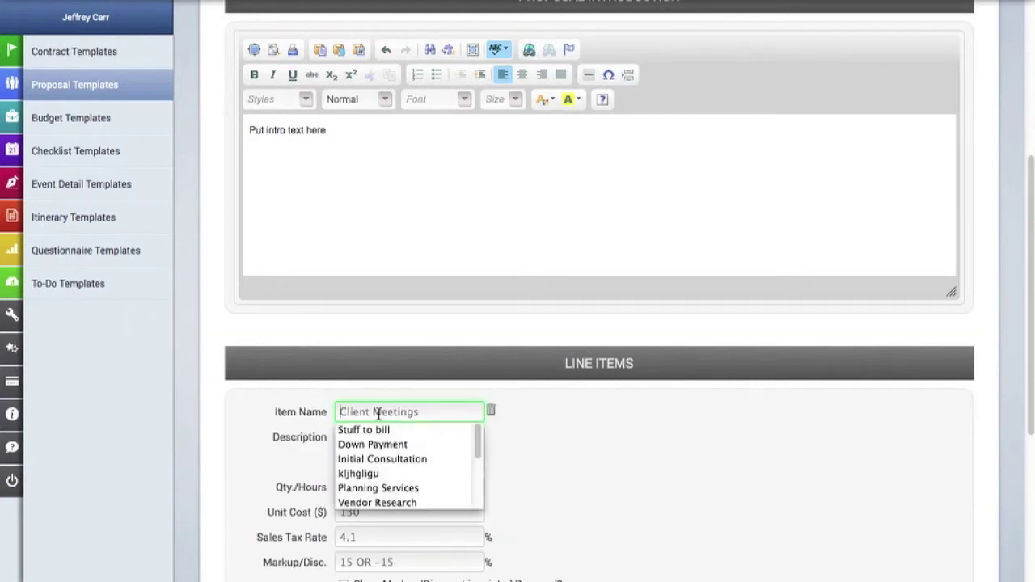
{"action": "type", "text": "C"}
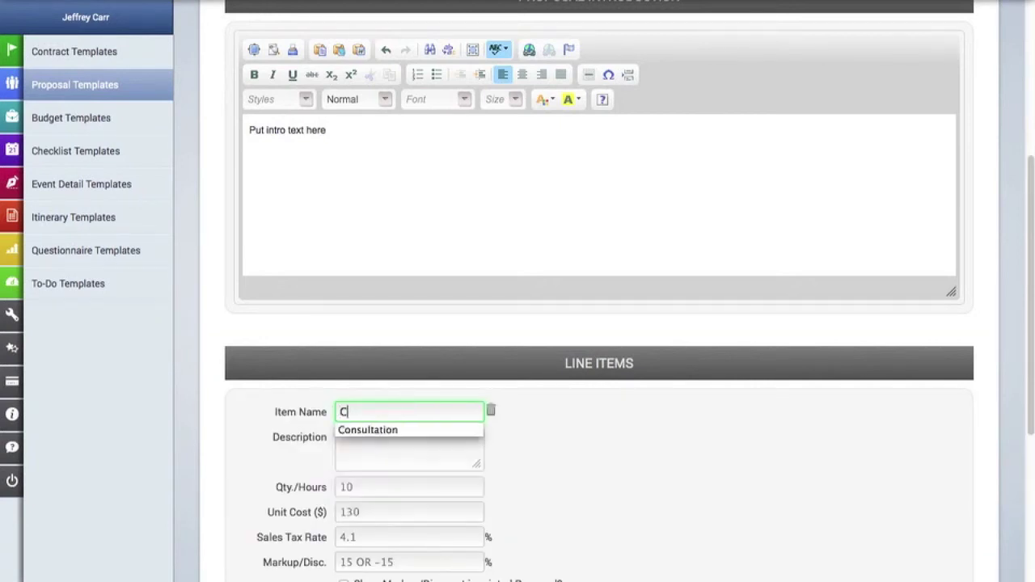
{"action": "type", "text": "onsultation "}
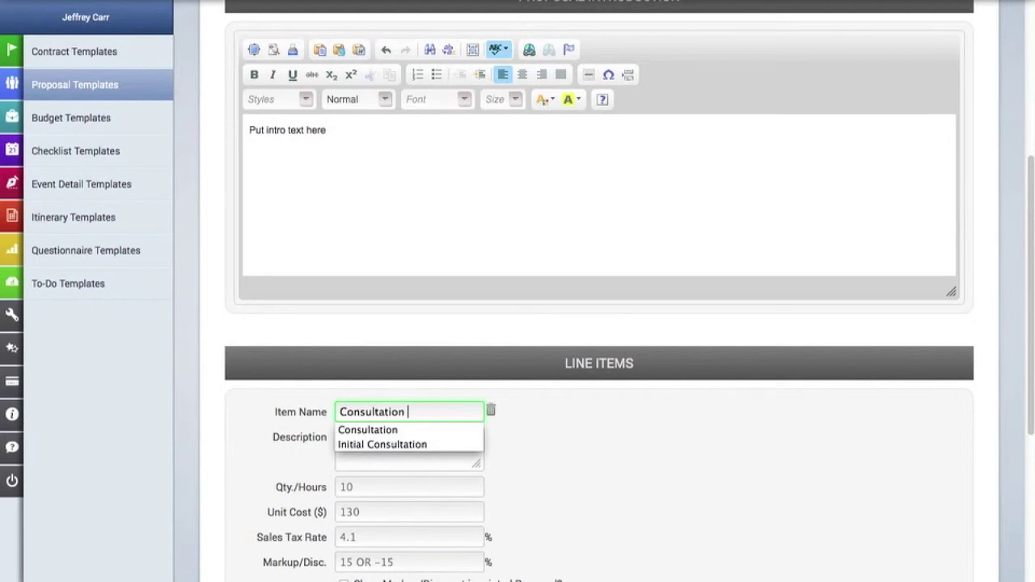
{"action": "type", "text": "- Initial"}
{"action": "scroll", "coordinate": [395, 492], "scroll_direction": "up", "scroll_amount": 1}
{"action": "left_click", "coordinate": [395, 487]}
{"action": "scroll", "coordinate": [652, 515], "scroll_direction": "down", "scroll_amount": 1}
{"action": "type", "text": "Place description here"}
Set the consultation line item's quantity to 15 and its unit cost to 110.00, leaving sales tax and markup blank
{"action": "scroll", "coordinate": [438, 392], "scroll_direction": "down", "scroll_amount": 3}
{"action": "left_click", "coordinate": [372, 368]}
{"action": "type", "text": "15"}
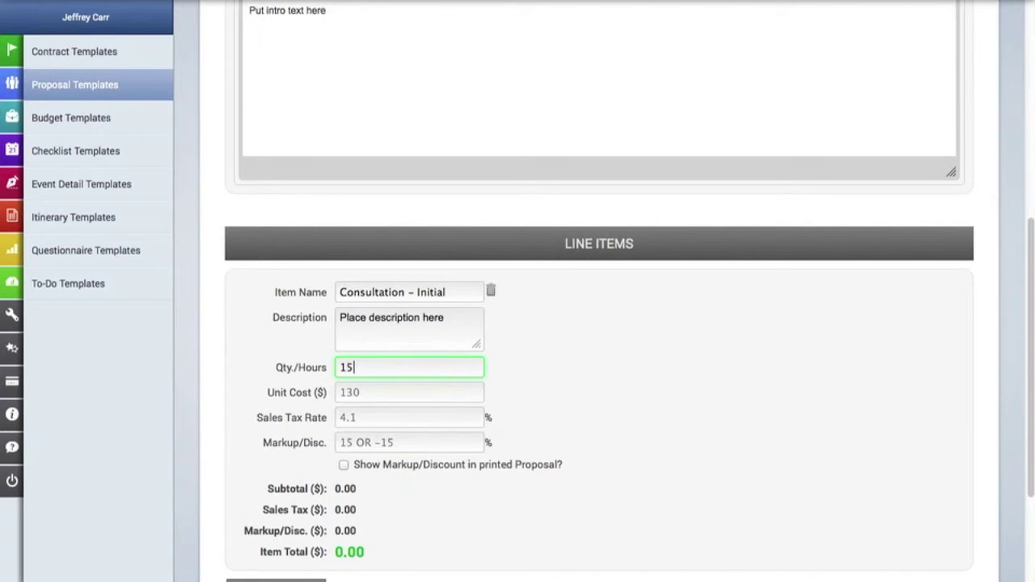
{"action": "key", "text": "Tab"}
{"action": "type", "text": "110.00"}
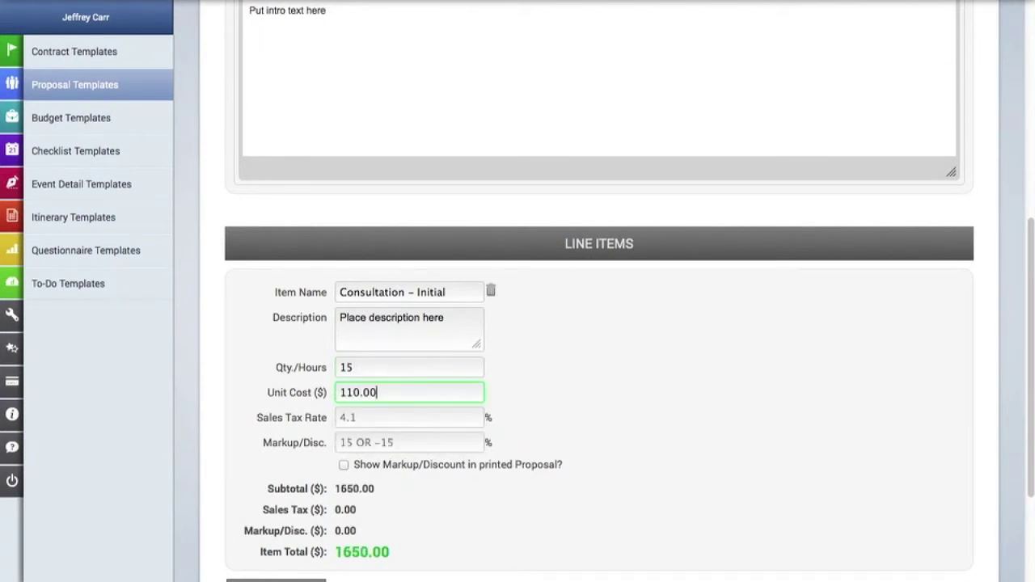
{"action": "left_click", "coordinate": [378, 416]}
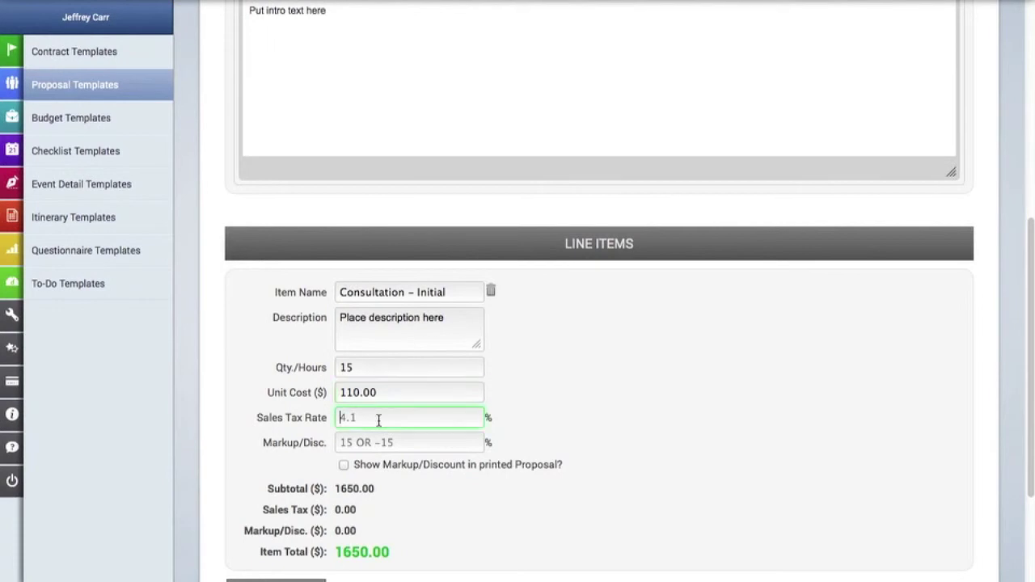
{"action": "left_click", "coordinate": [379, 440]}
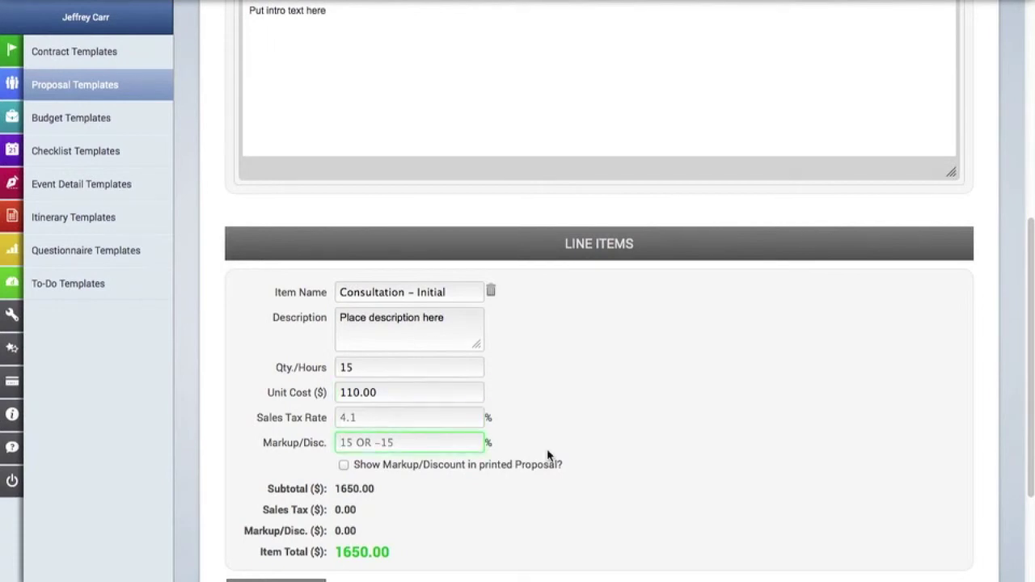
{"action": "scroll", "coordinate": [548, 453], "scroll_direction": "down", "scroll_amount": 2}
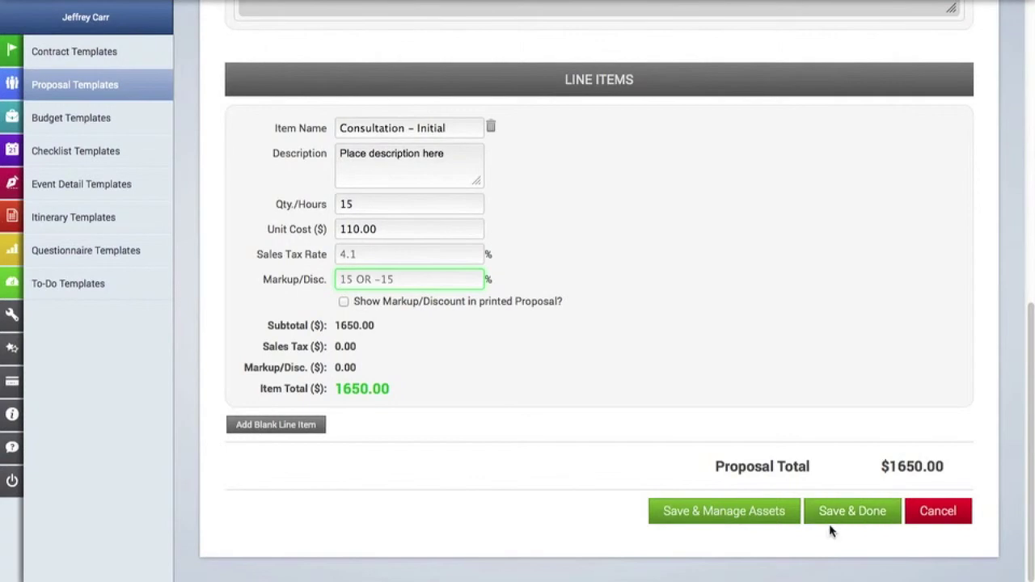
Save the proposal template and upload Client Background.doc, eBrochure.pdf and TermsOfPricing.doc as its assets
{"action": "left_click", "coordinate": [736, 523]}
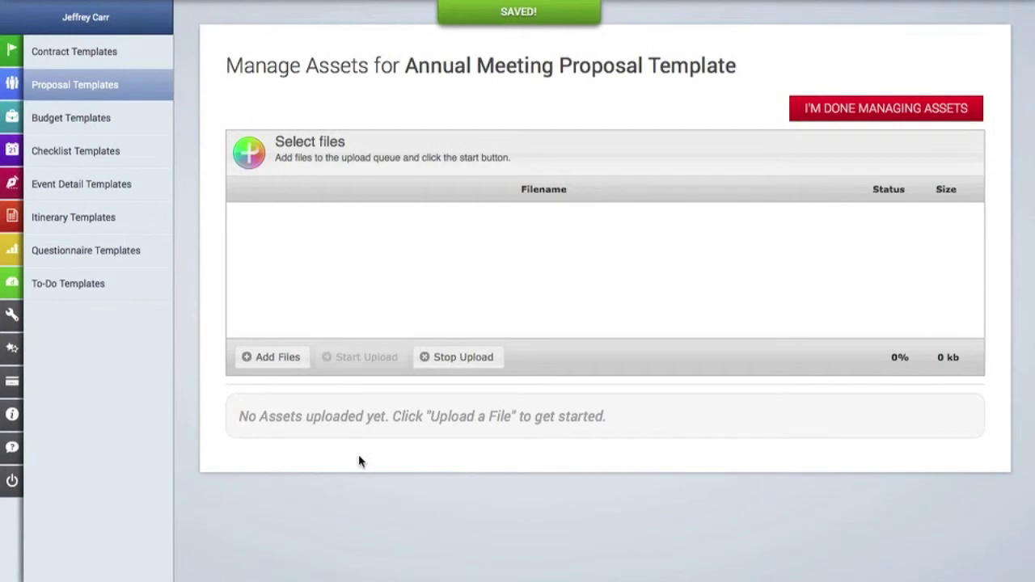
{"action": "left_click", "coordinate": [279, 357]}
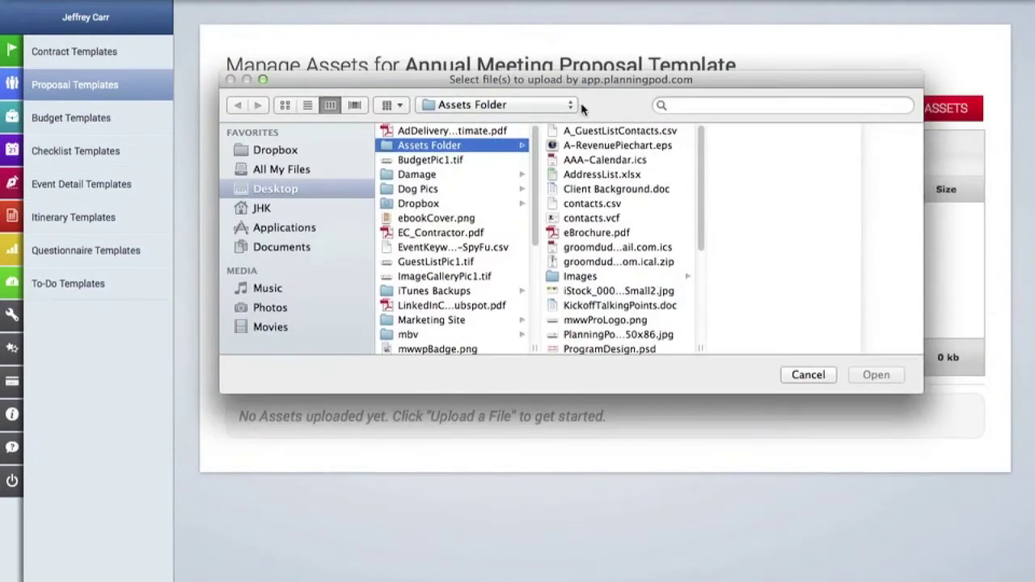
{"action": "left_click", "coordinate": [639, 189]}
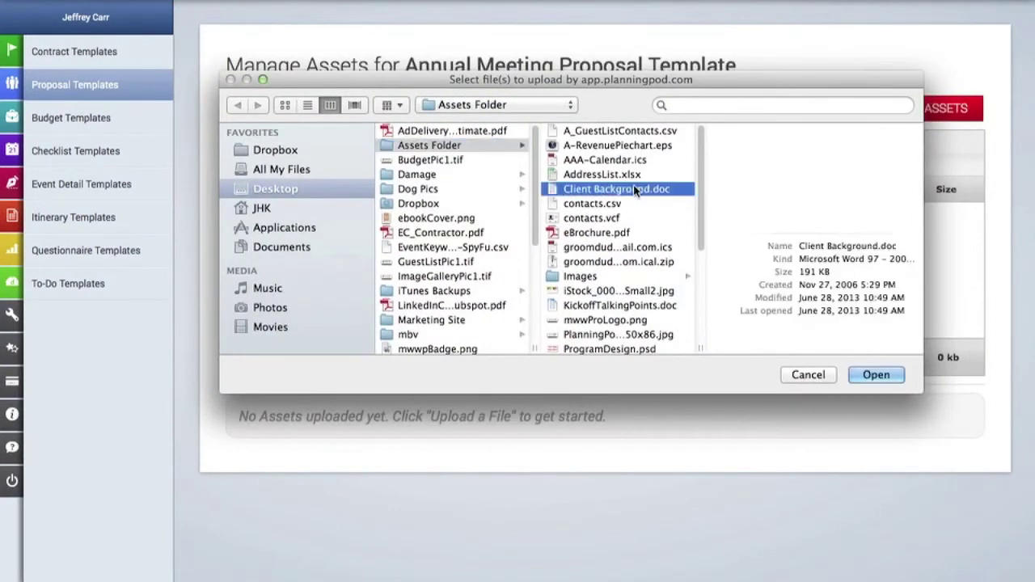
{"action": "left_click", "coordinate": [611, 232], "text": "super"}
{"action": "scroll", "coordinate": [616, 267], "scroll_direction": "down", "scroll_amount": 5}
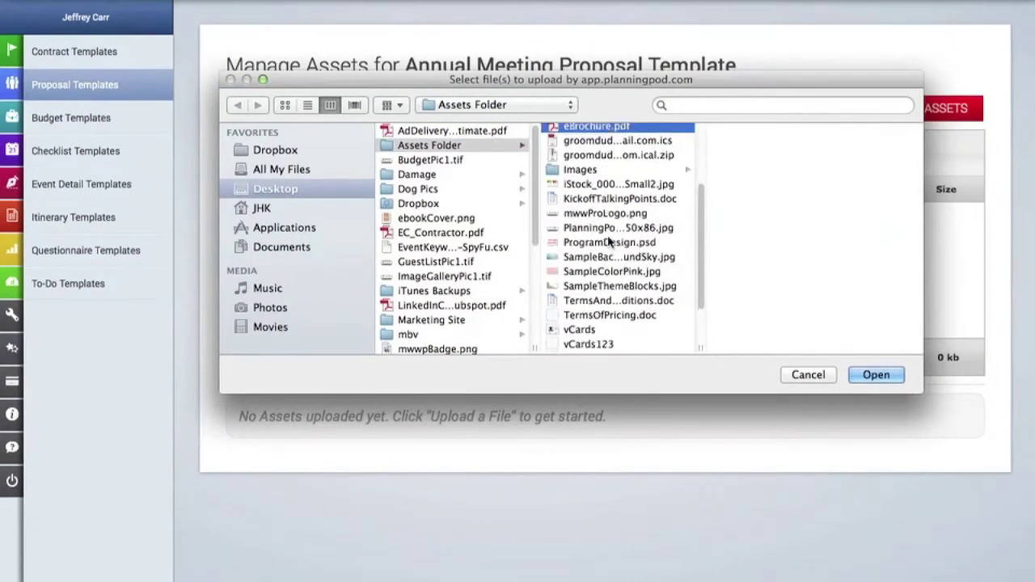
{"action": "left_click", "coordinate": [617, 296], "text": "super"}
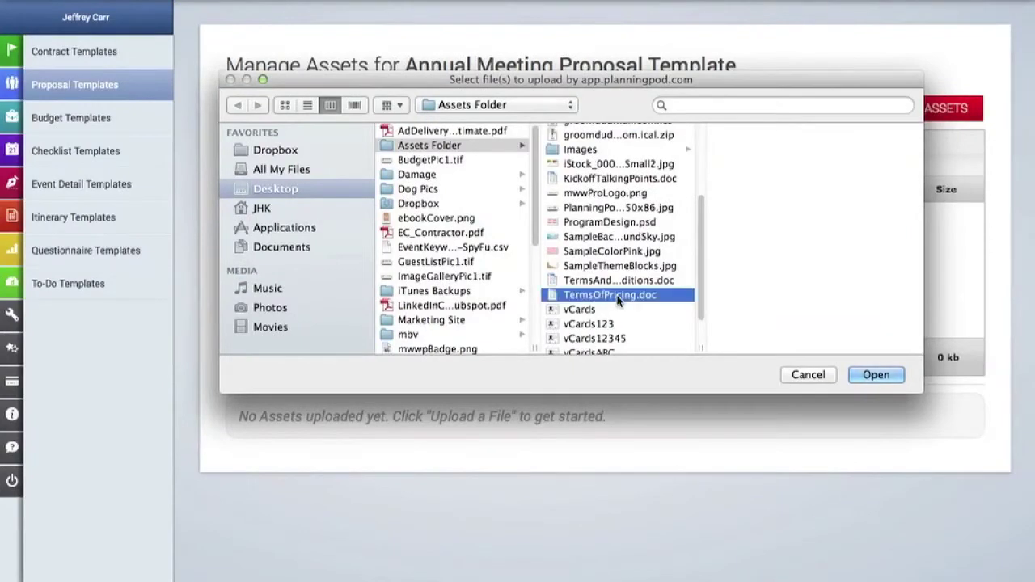
{"action": "left_click", "coordinate": [875, 377]}
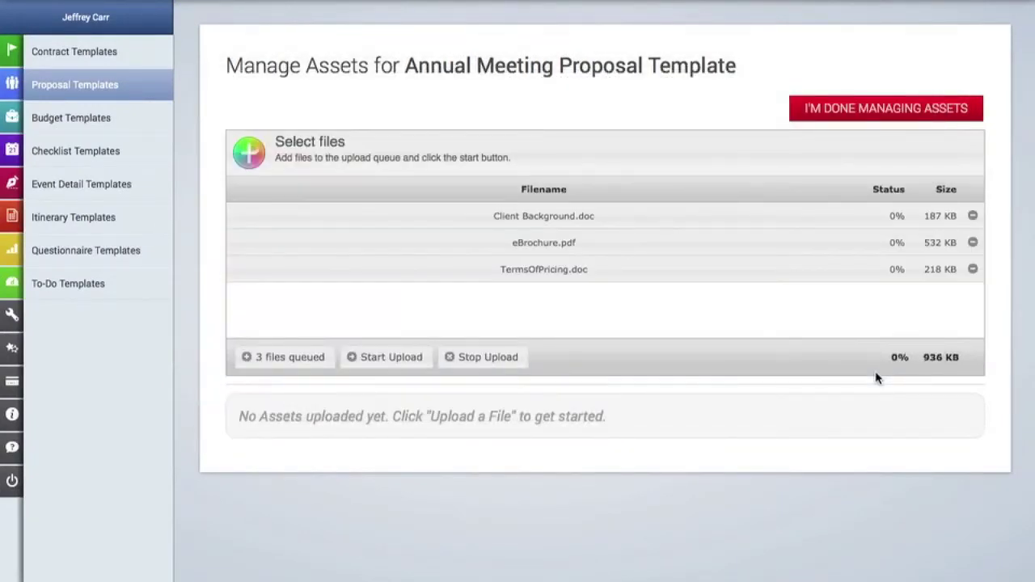
{"action": "left_click", "coordinate": [397, 368]}
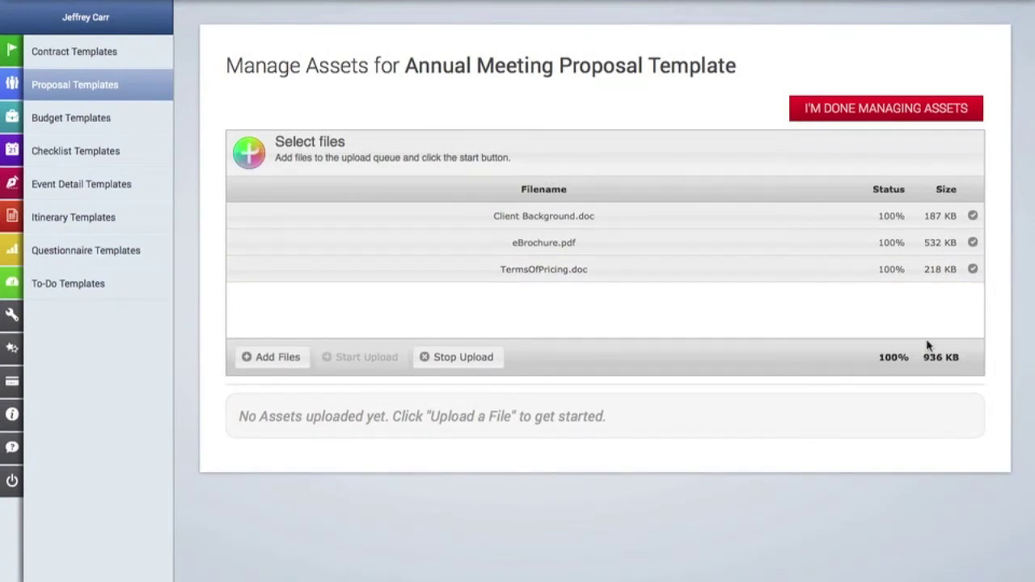
{"action": "left_click", "coordinate": [910, 113]}
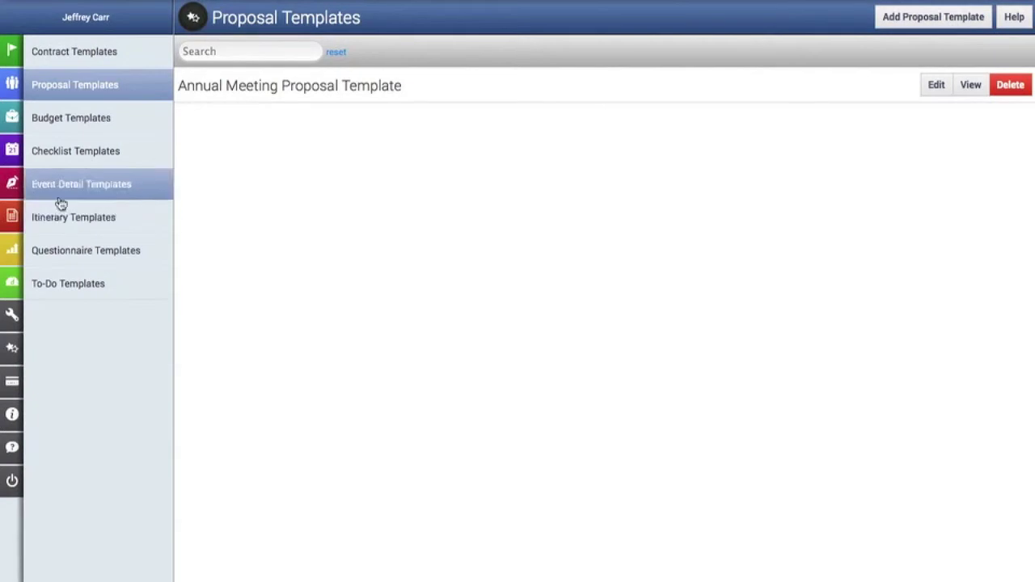
Import the Annual Meeting Proposal Template into the Proposals & Invoices list
{"action": "mouse_move", "coordinate": [33, 209]}
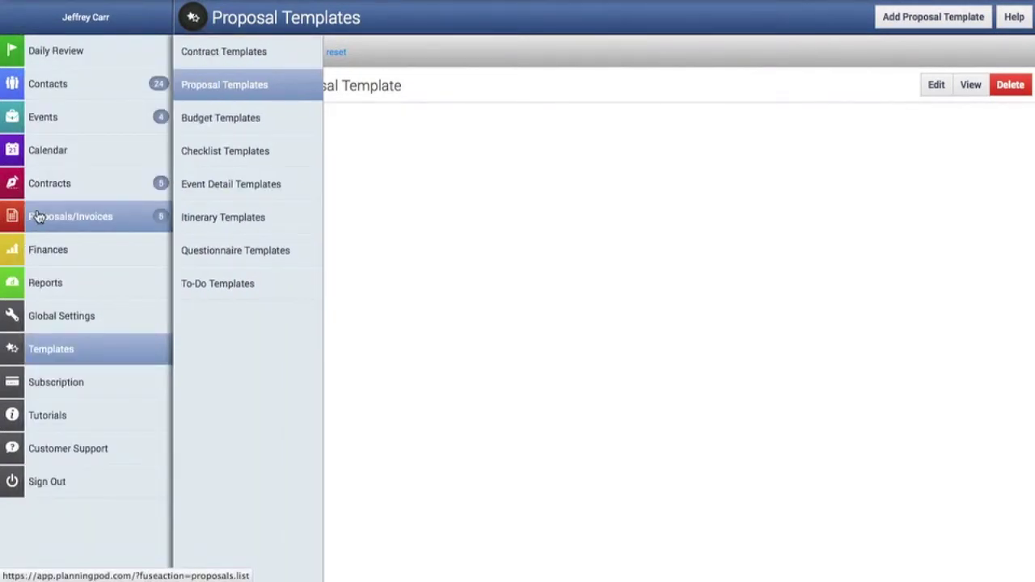
{"action": "left_click", "coordinate": [38, 217]}
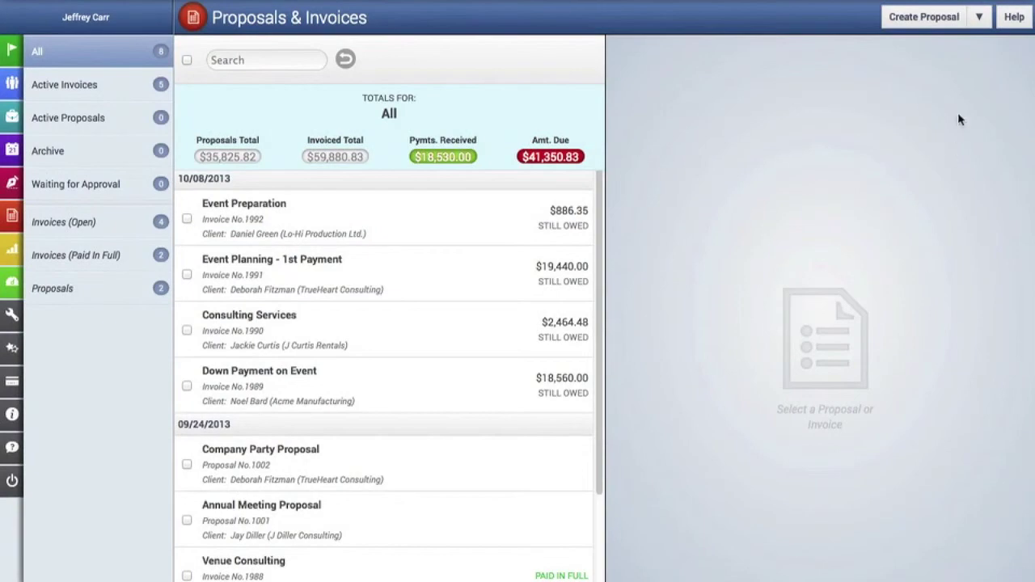
{"action": "left_click", "coordinate": [980, 18]}
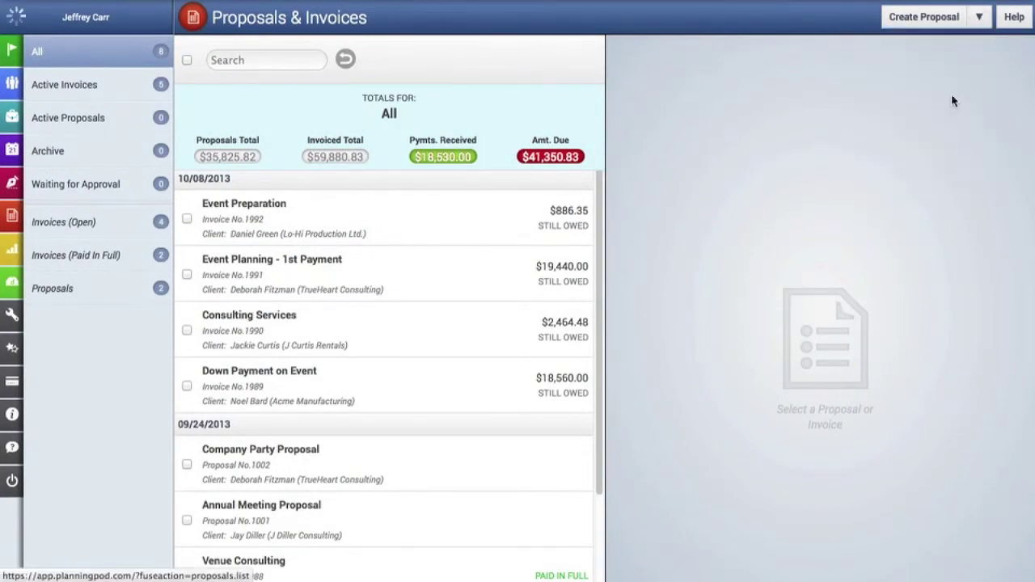
{"action": "left_click", "coordinate": [954, 96]}
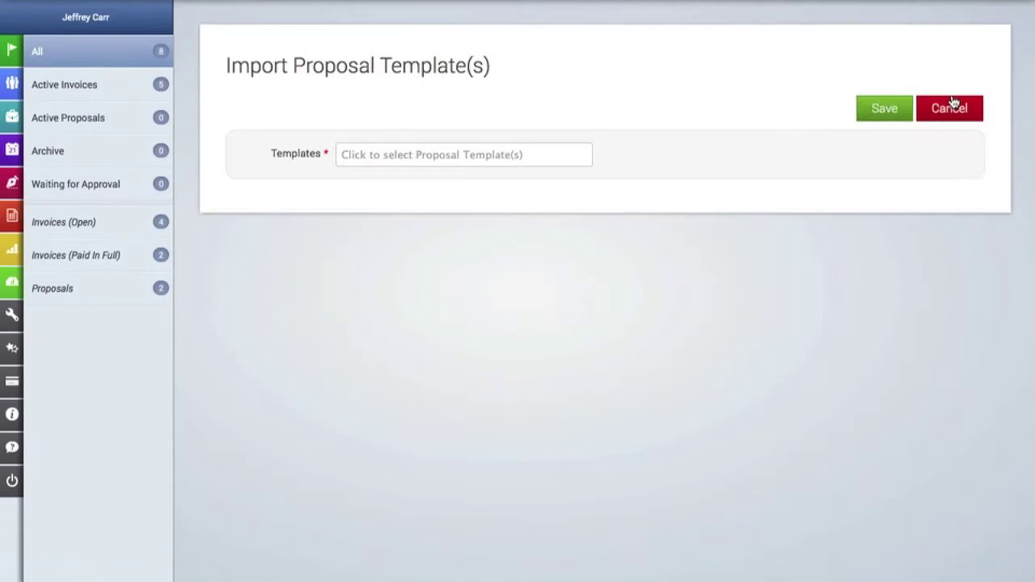
{"action": "left_click", "coordinate": [503, 158]}
{"action": "left_click", "coordinate": [493, 183]}
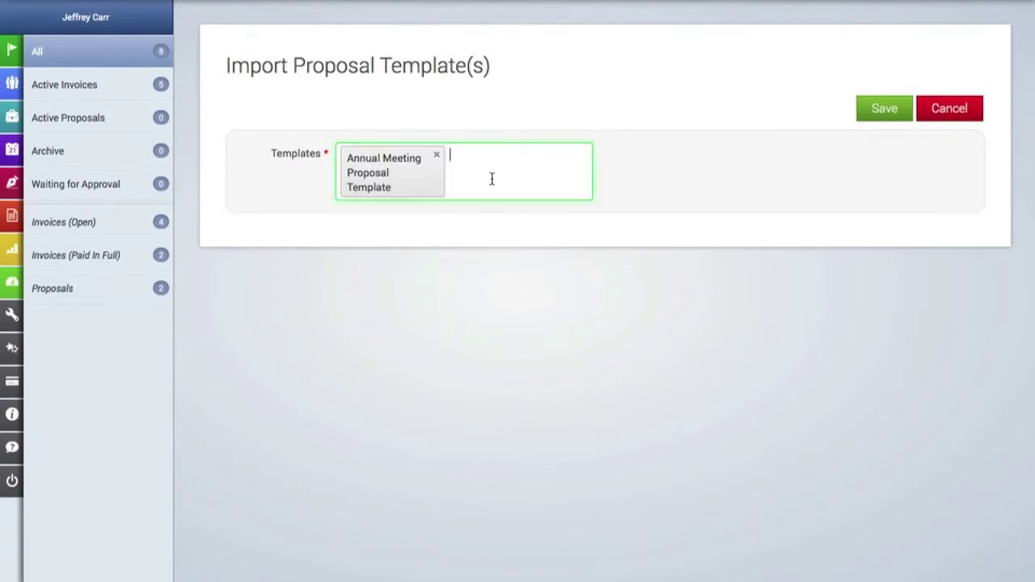
{"action": "left_click", "coordinate": [905, 115]}
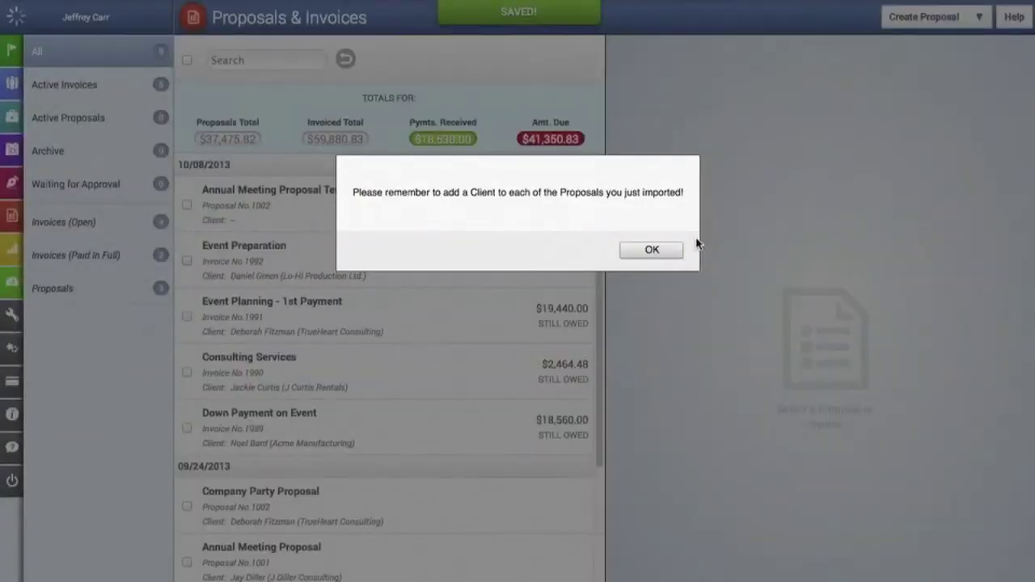
{"action": "left_click", "coordinate": [667, 253]}
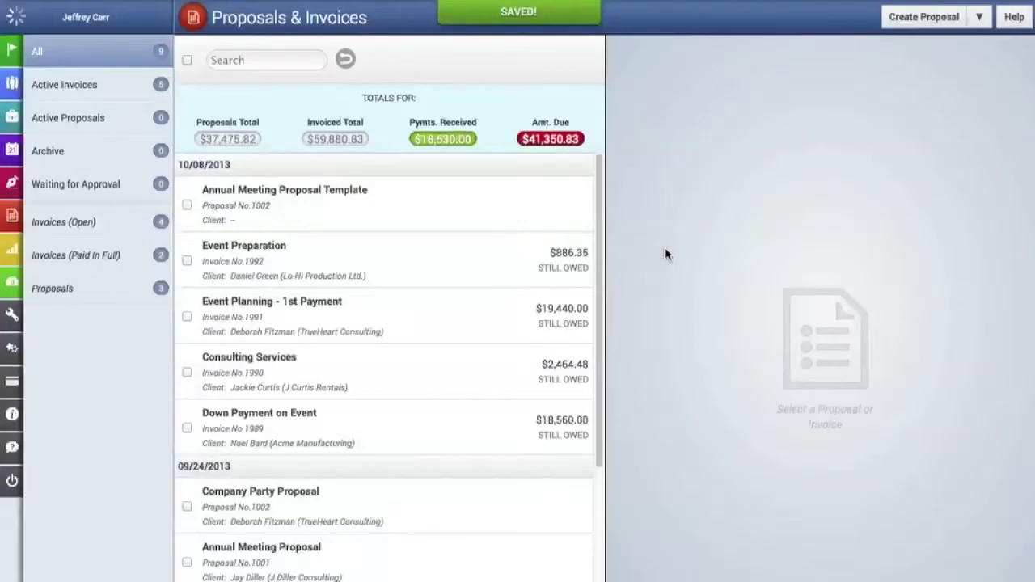
Open the imported proposal for editing and assign the Acme Manufacturing contact as client, with that contact's address
{"action": "left_click", "coordinate": [367, 215]}
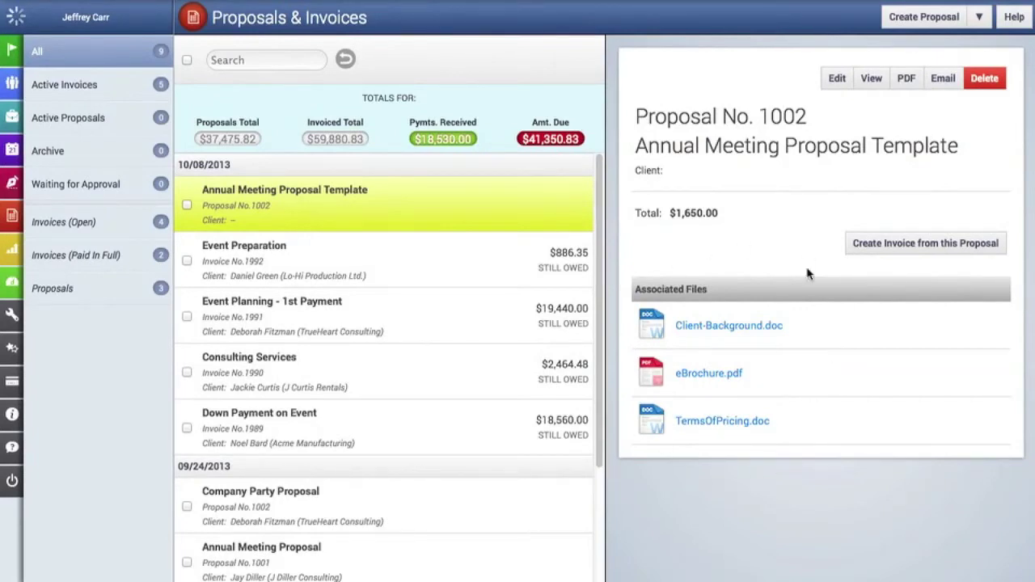
{"action": "left_click", "coordinate": [837, 80]}
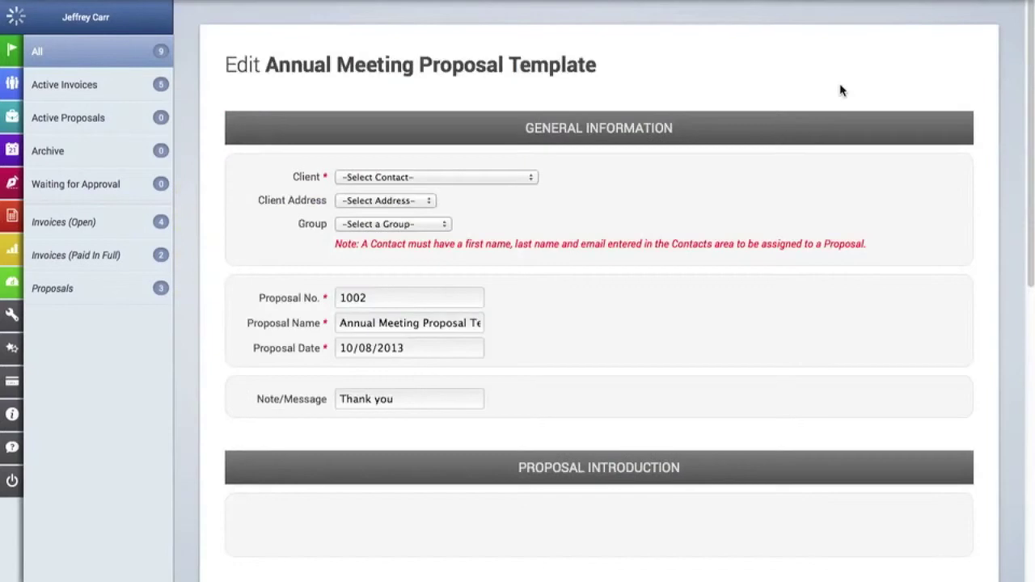
{"action": "scroll", "coordinate": [510, 178], "scroll_direction": "down", "scroll_amount": 2}
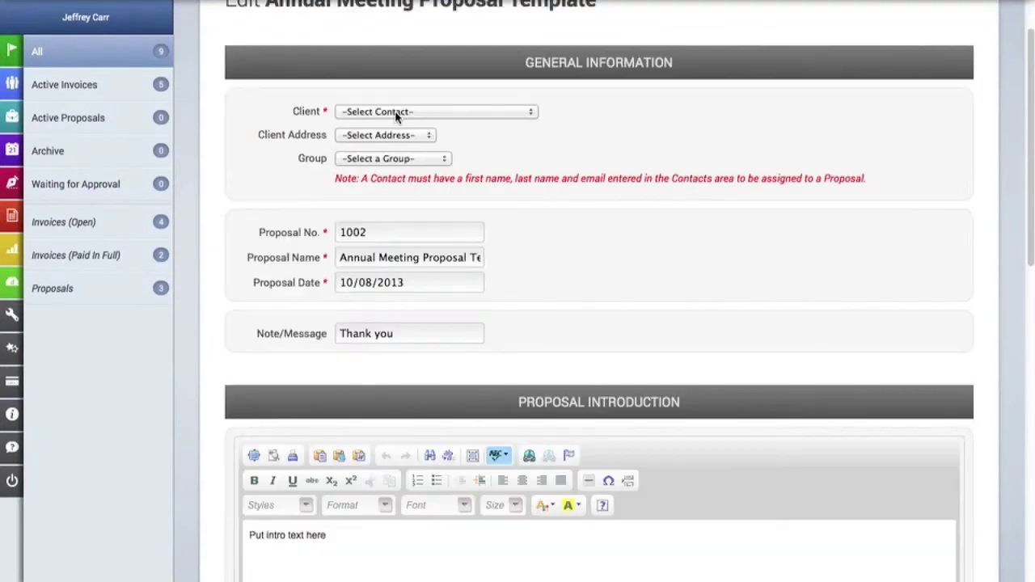
{"action": "left_click", "coordinate": [396, 113]}
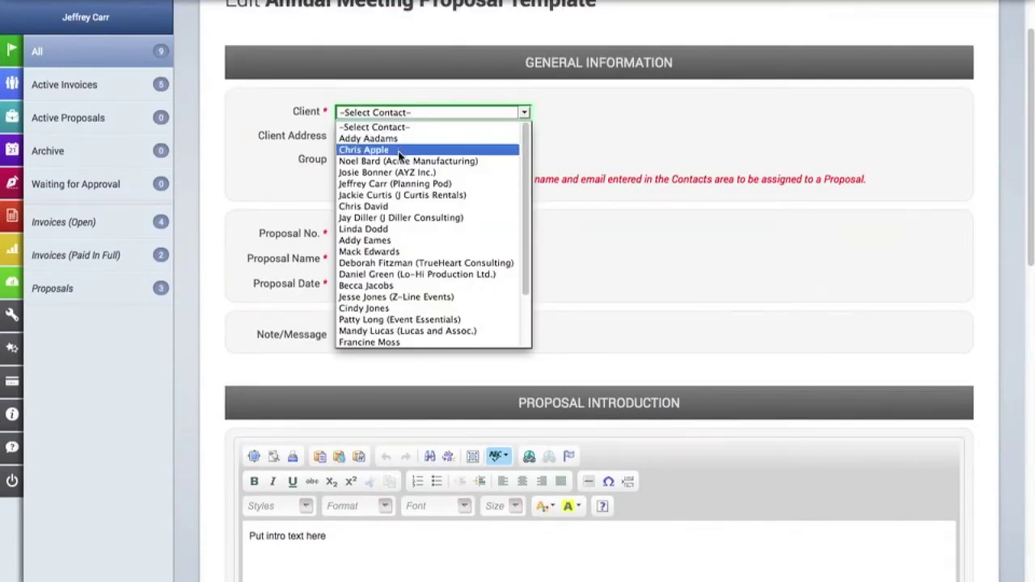
{"action": "left_click", "coordinate": [400, 161]}
{"action": "left_click", "coordinate": [398, 136]}
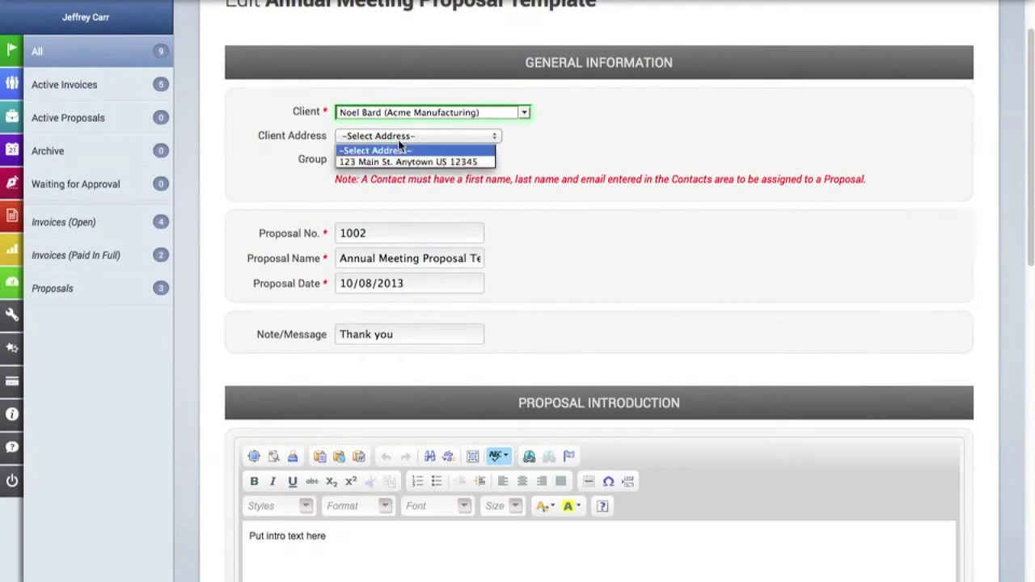
{"action": "left_click", "coordinate": [399, 162]}
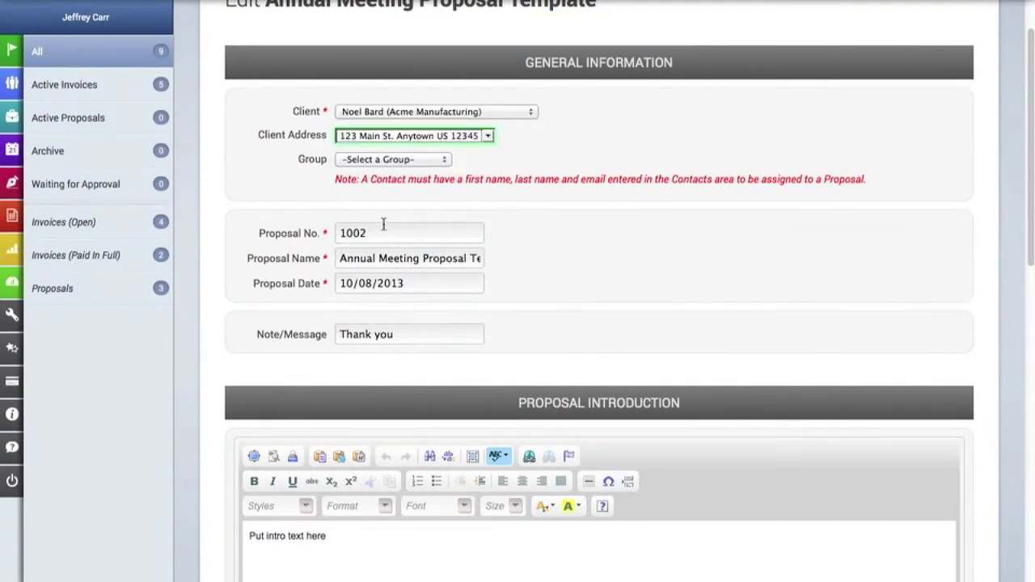
Rename the proposal as "Acme Mfg. Annual Meeting Proposal"
{"action": "left_click", "coordinate": [392, 257]}
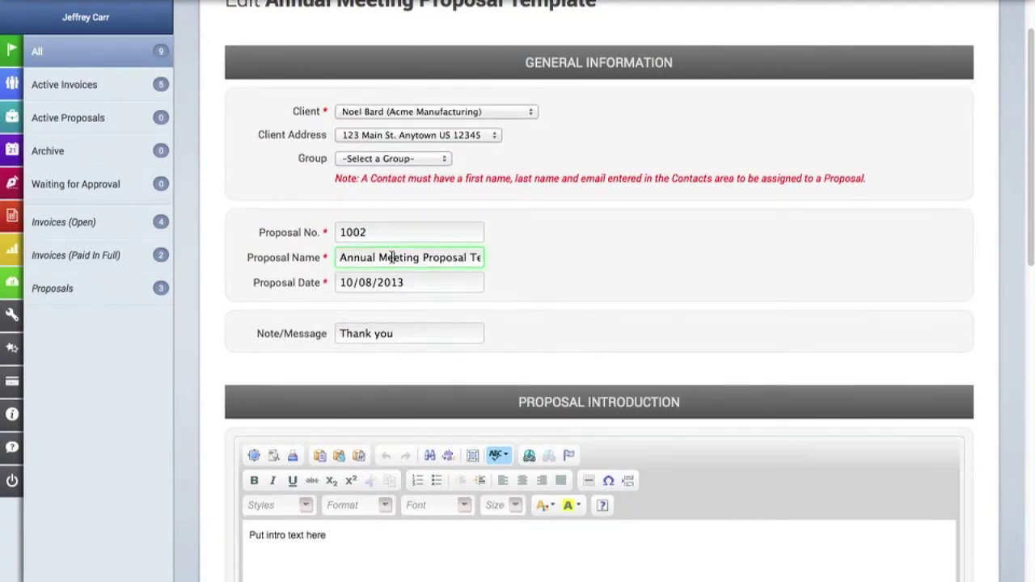
{"action": "type", "text": "Acme "}
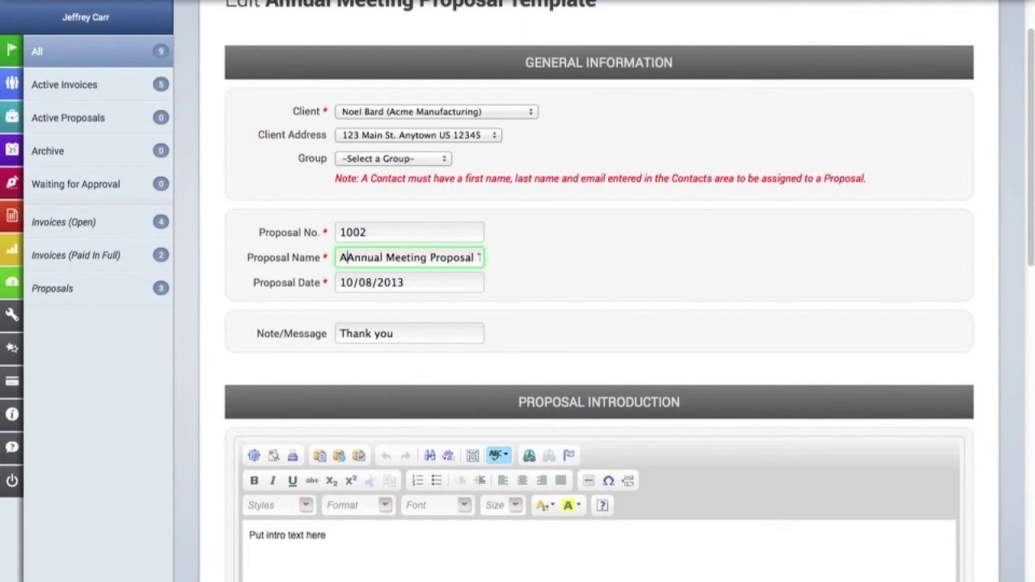
{"action": "type", "text": "Mfg"}
{"action": "type", "text": "."}
{"action": "key", "text": "End"}
{"action": "key", "text": "BackSpace"}
{"action": "key", "text": "BackSpace"}
{"action": "key", "text": "BackSpace"}
{"action": "key", "text": "BackSpace"}
{"action": "key", "text": "BackSpace"}
{"action": "key", "text": "BackSpace"}
{"action": "key", "text": "BackSpace"}
{"action": "key", "text": "BackSpace"}
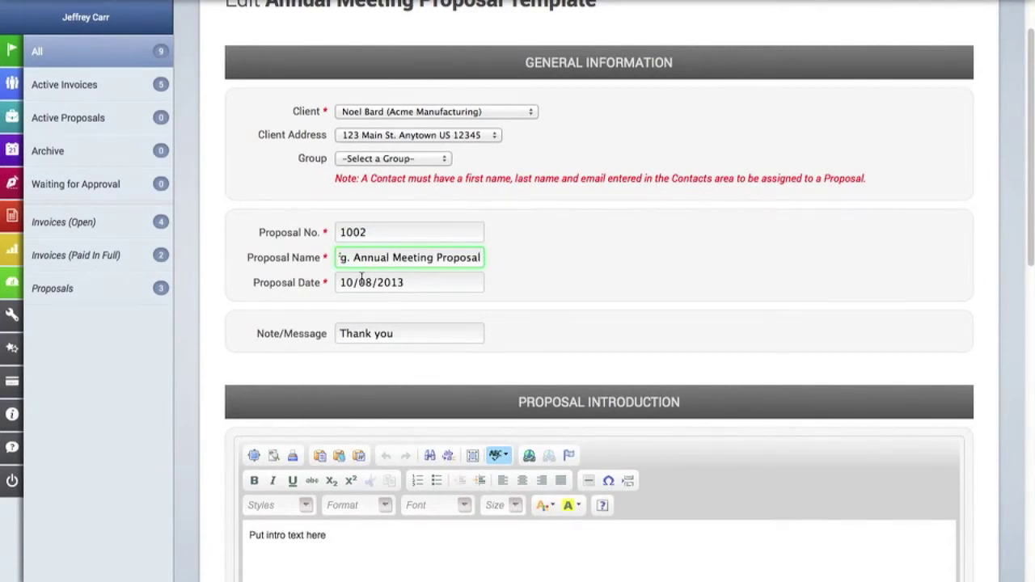
Set the quantity/hours of the "Consultation – Initial" line item to 25.00 and save the proposal
{"action": "scroll", "coordinate": [361, 277], "scroll_direction": "down", "scroll_amount": 5}
{"action": "scroll", "coordinate": [342, 278], "scroll_direction": "down", "scroll_amount": 1}
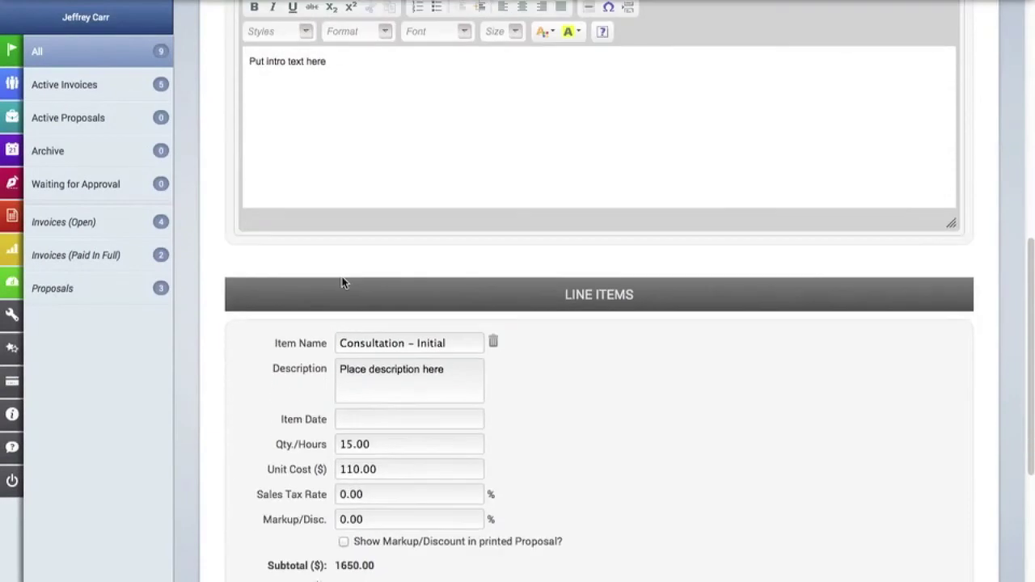
{"action": "scroll", "coordinate": [348, 353], "scroll_direction": "down", "scroll_amount": 1}
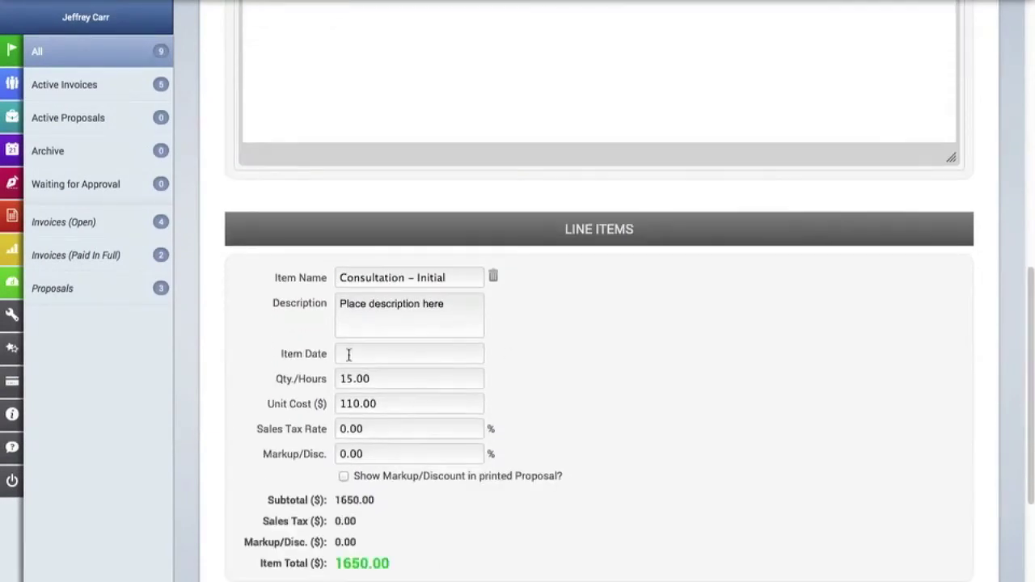
{"action": "left_click_drag", "start_coordinate": [346, 377], "coordinate": [327, 379]}
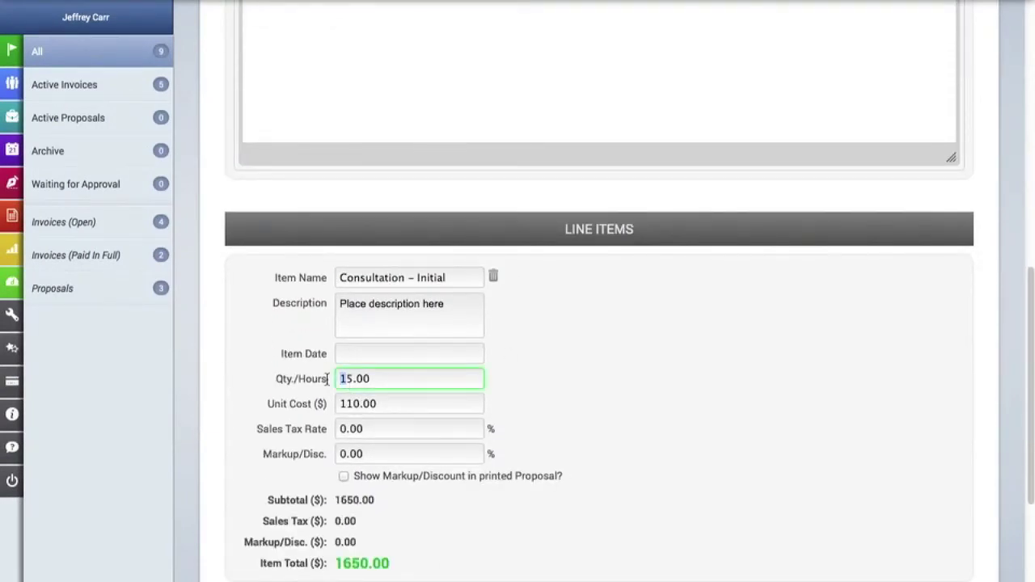
{"action": "type", "text": "2"}
{"action": "scroll", "coordinate": [417, 372], "scroll_direction": "down", "scroll_amount": 2}
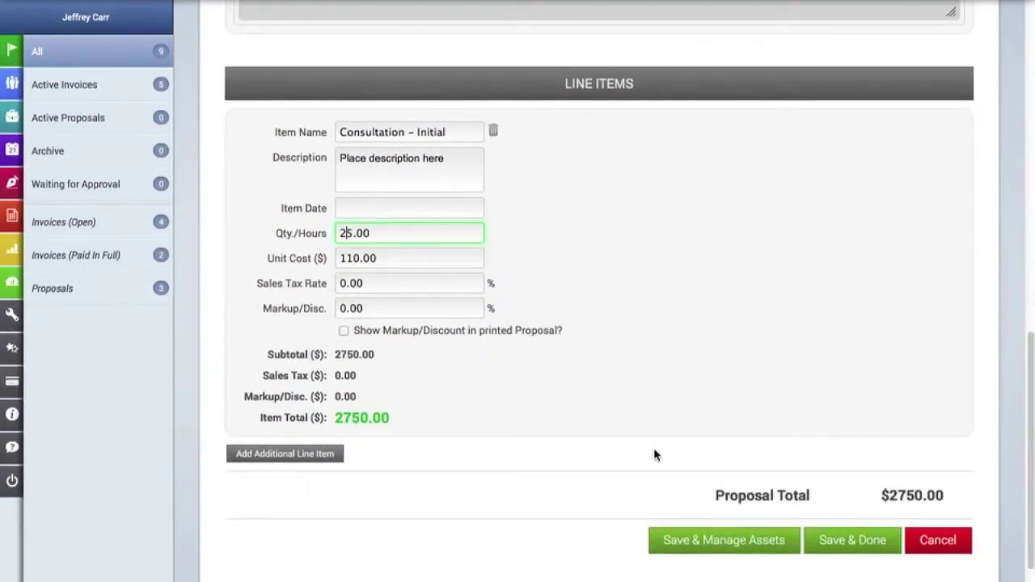
{"action": "scroll", "coordinate": [655, 455], "scroll_direction": "down", "scroll_amount": 1}
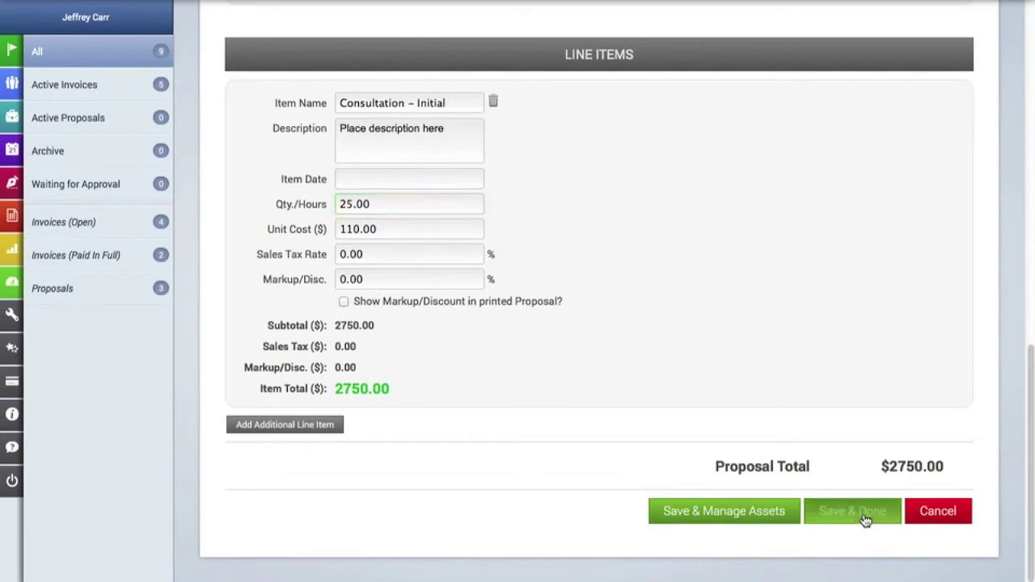
{"action": "left_click", "coordinate": [857, 513]}
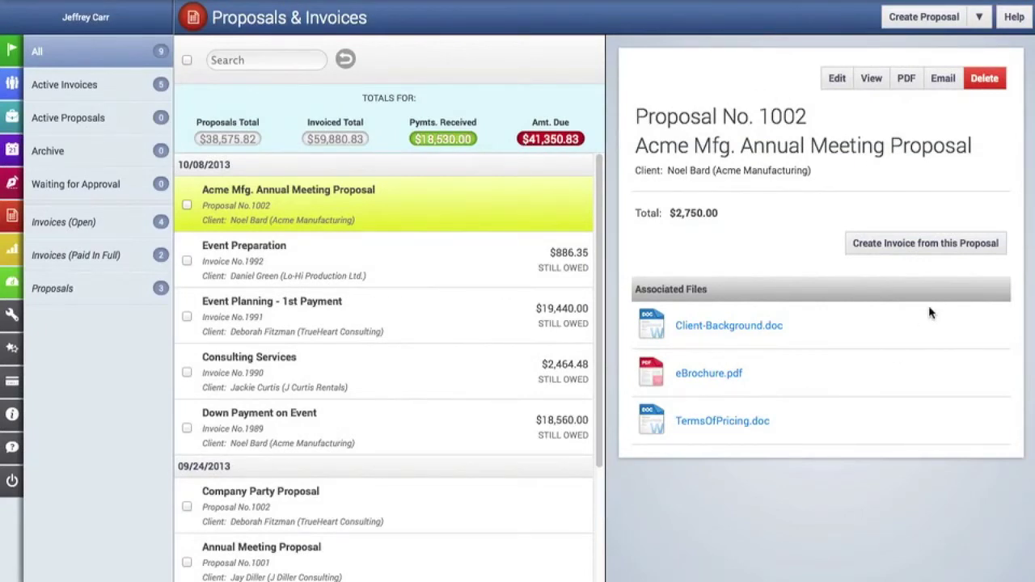
Start a new budget template in the Templates area and title it "Speaking Engagement"
{"action": "mouse_move", "coordinate": [11, 356]}
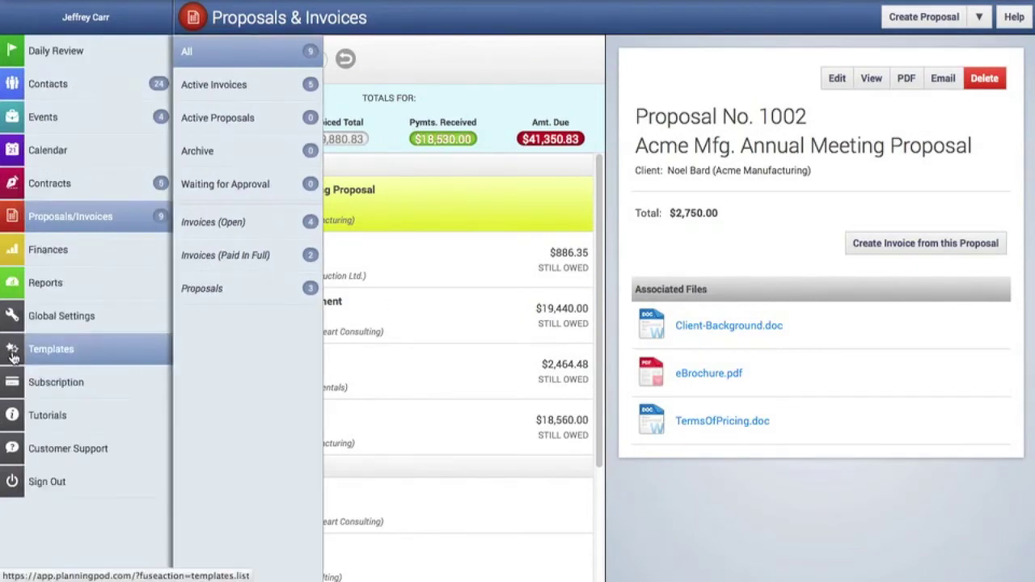
{"action": "left_click", "coordinate": [44, 354]}
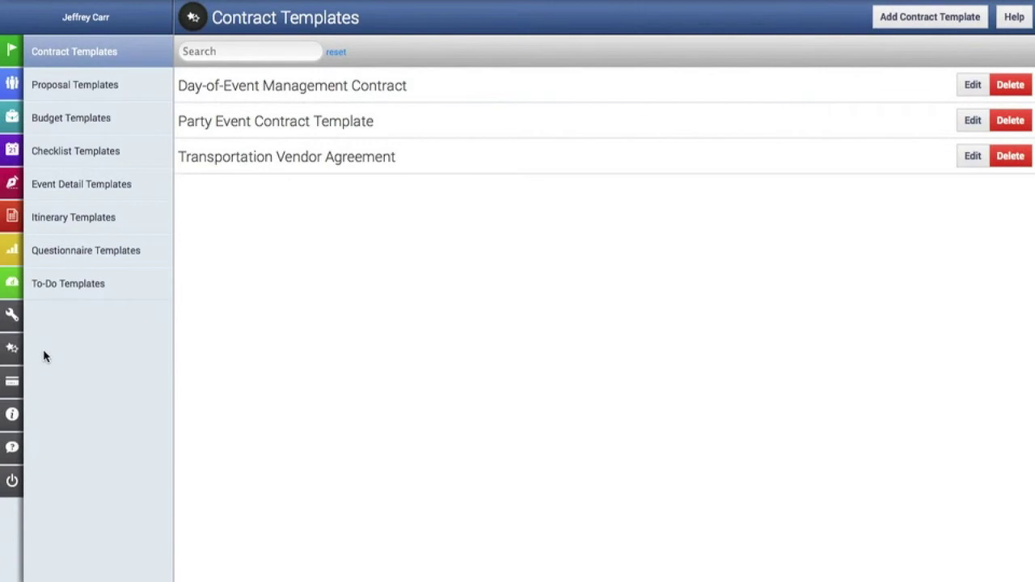
{"action": "left_click", "coordinate": [127, 123]}
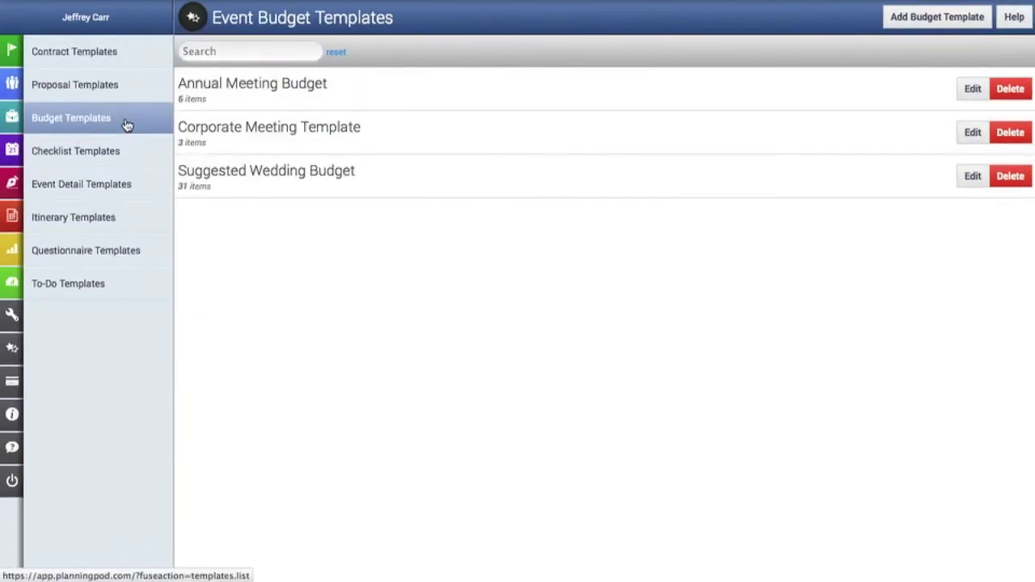
{"action": "left_click", "coordinate": [935, 27]}
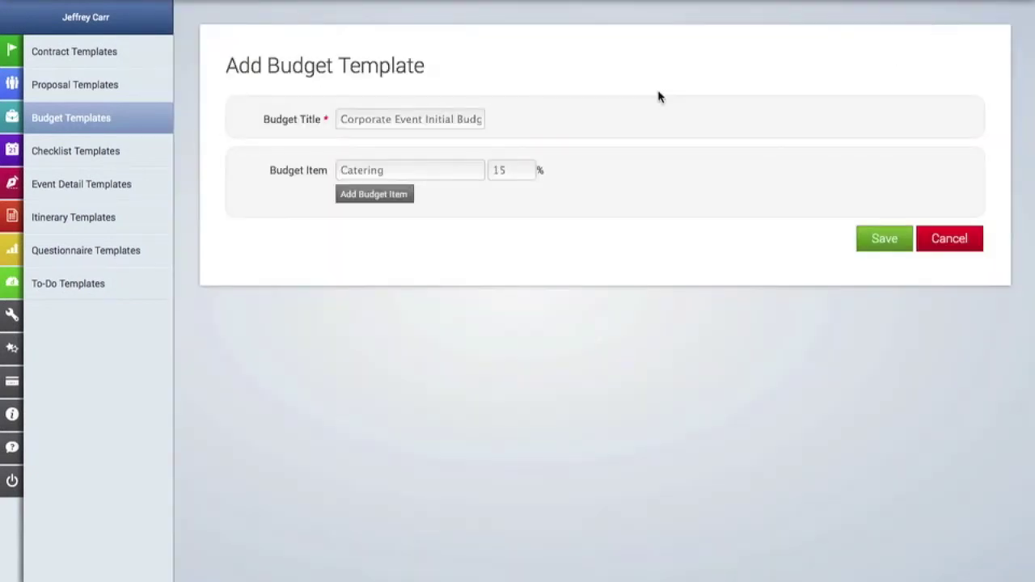
{"action": "left_click", "coordinate": [418, 119]}
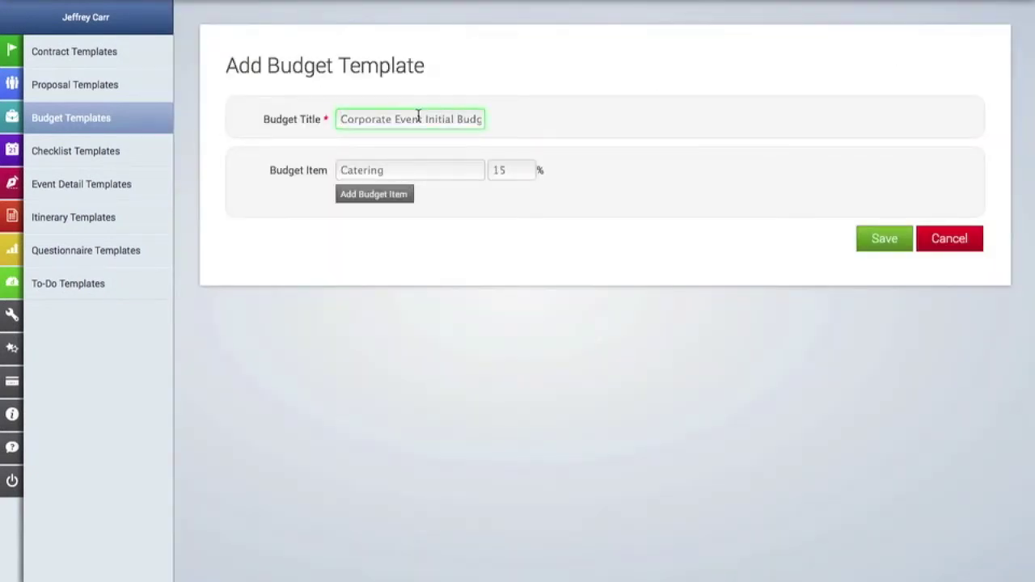
{"action": "type", "text": "Speaking E"}
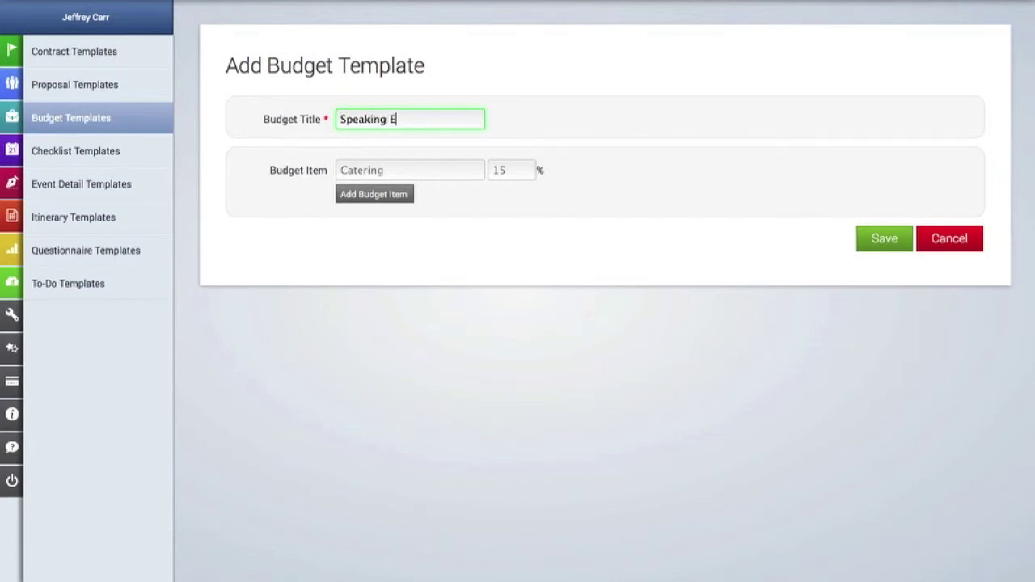
{"action": "type", "text": "ngagement"}
Add the budget items "Appearance Fee" at 7% and "Stipend - Travel, etc." without a percentage, and save the budget template
{"action": "left_click", "coordinate": [385, 169]}
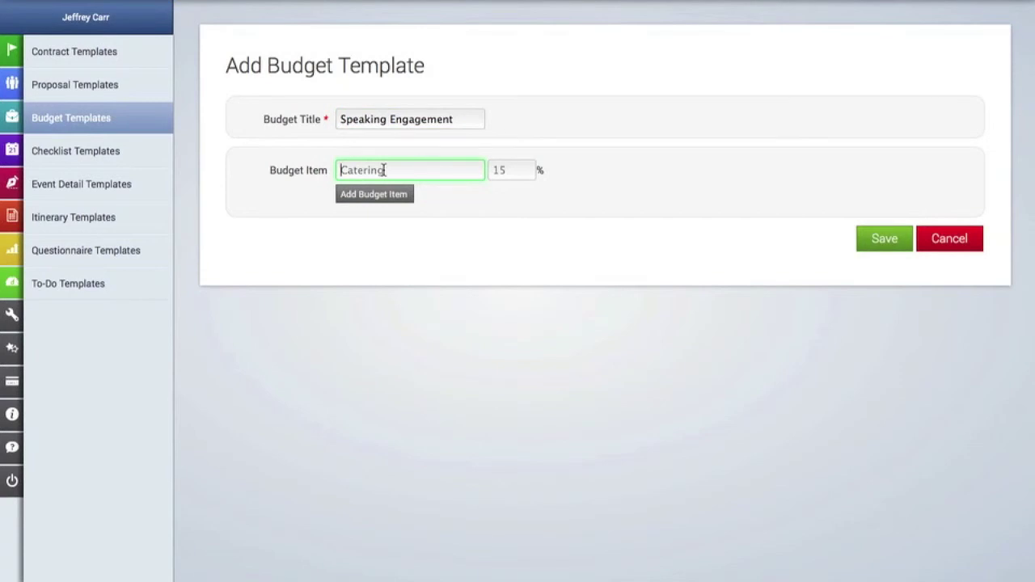
{"action": "type", "text": "Appearance Fee"}
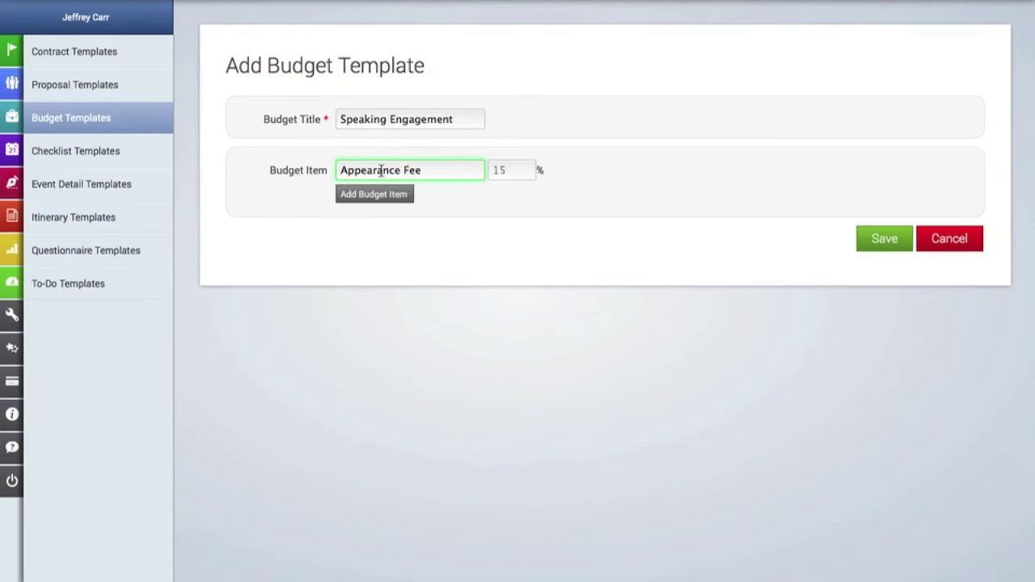
{"action": "left_click", "coordinate": [518, 169]}
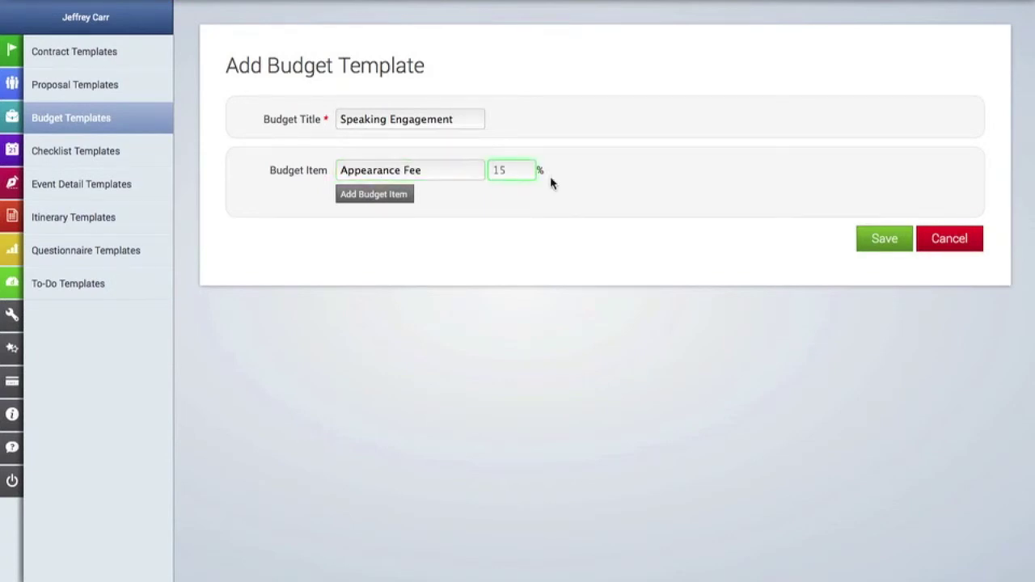
{"action": "type", "text": "7"}
{"action": "left_click", "coordinate": [407, 196]}
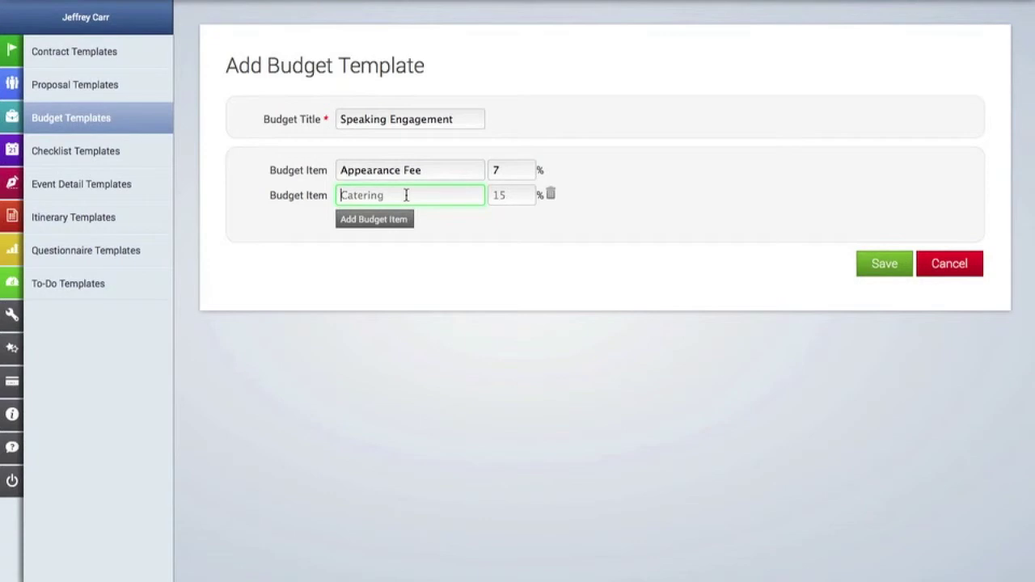
{"action": "type", "text": "Stipend - Travel, etc."}
{"action": "left_click", "coordinate": [870, 274]}
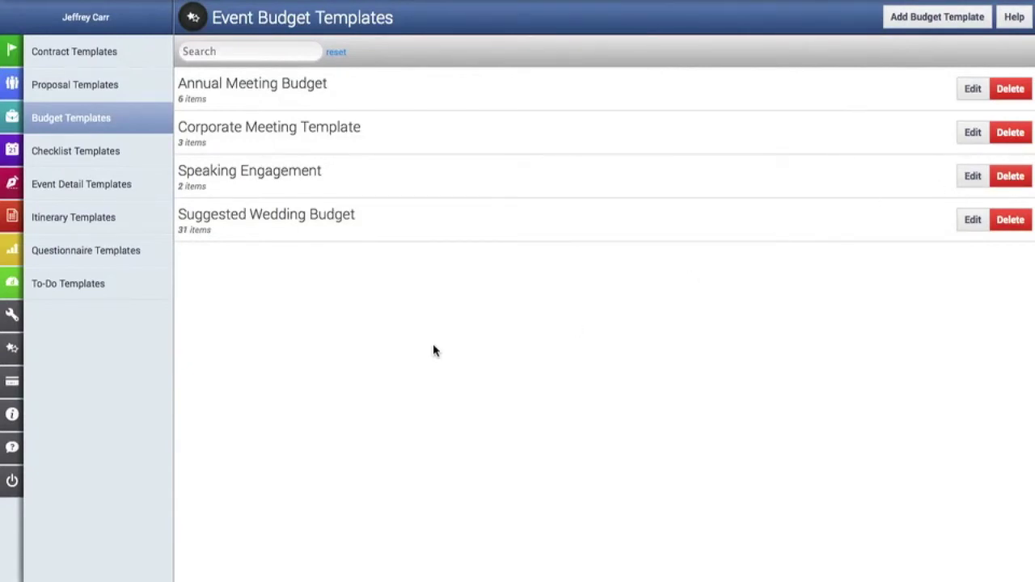
Open the budget of the Lucas Reunion Party event
{"action": "mouse_move", "coordinate": [45, 119]}
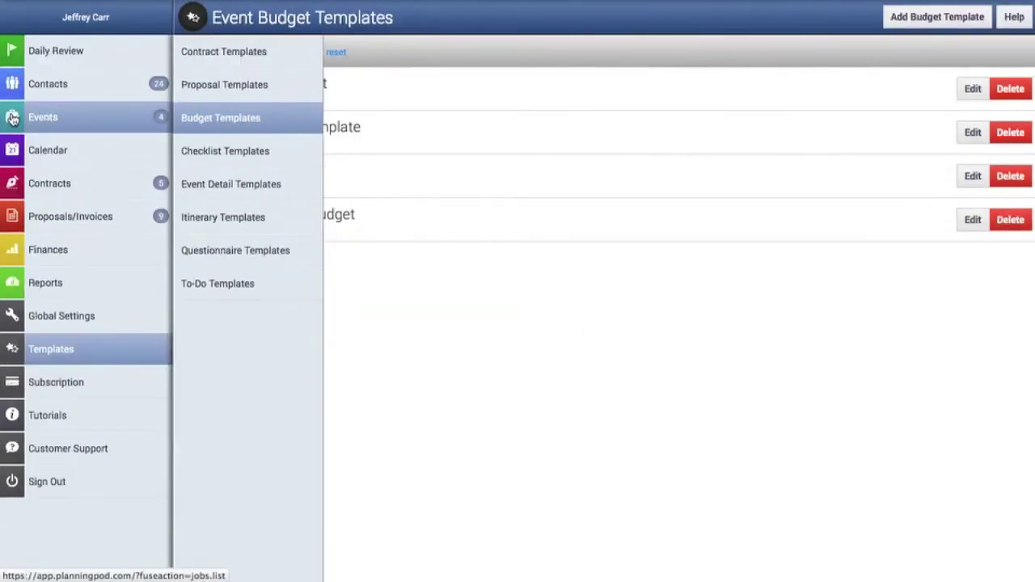
{"action": "left_click", "coordinate": [45, 120]}
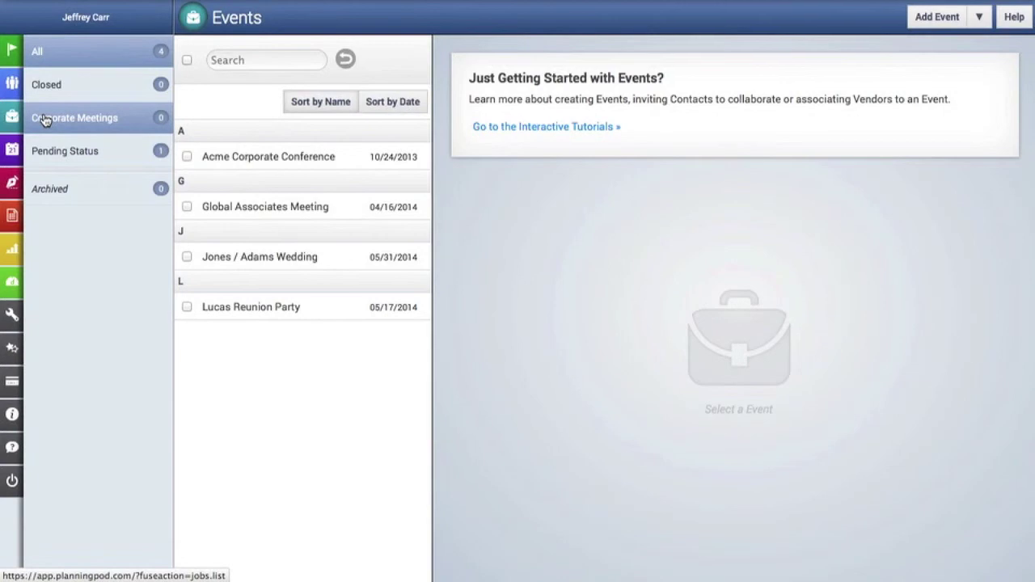
{"action": "left_click", "coordinate": [289, 310]}
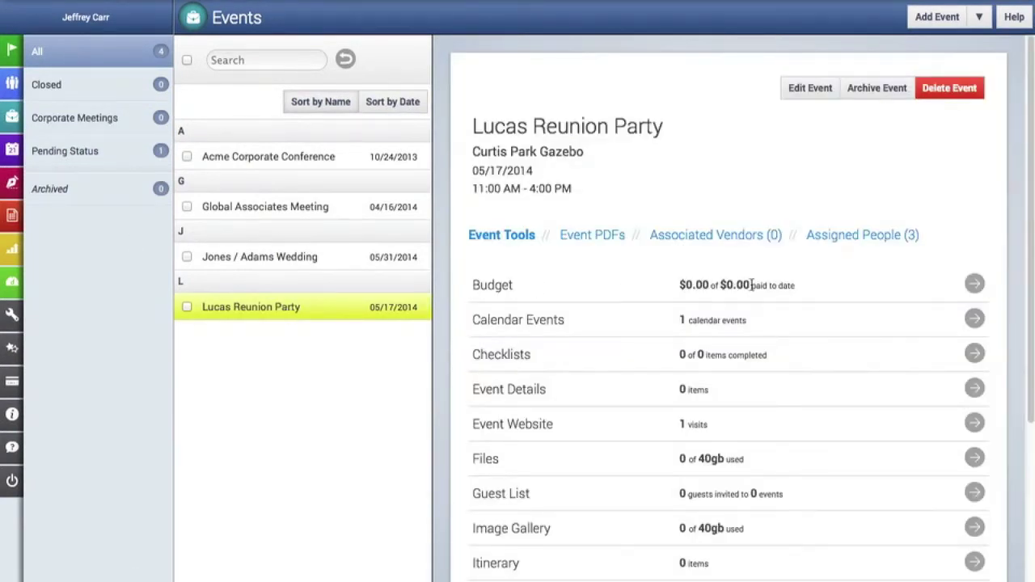
{"action": "left_click", "coordinate": [976, 285]}
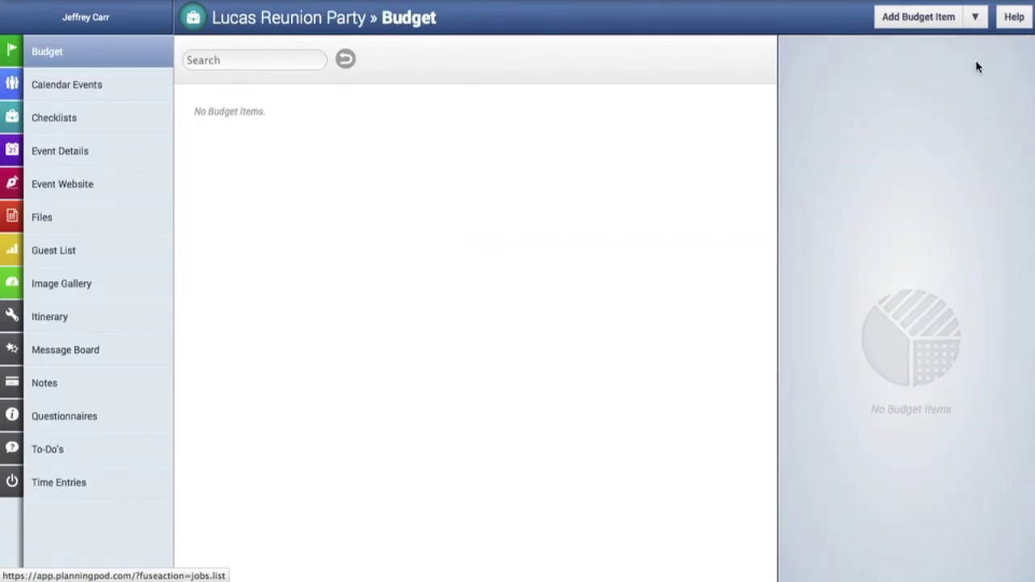
Import the Speaking Engagement budget template into the event's budget
{"action": "left_click", "coordinate": [977, 23]}
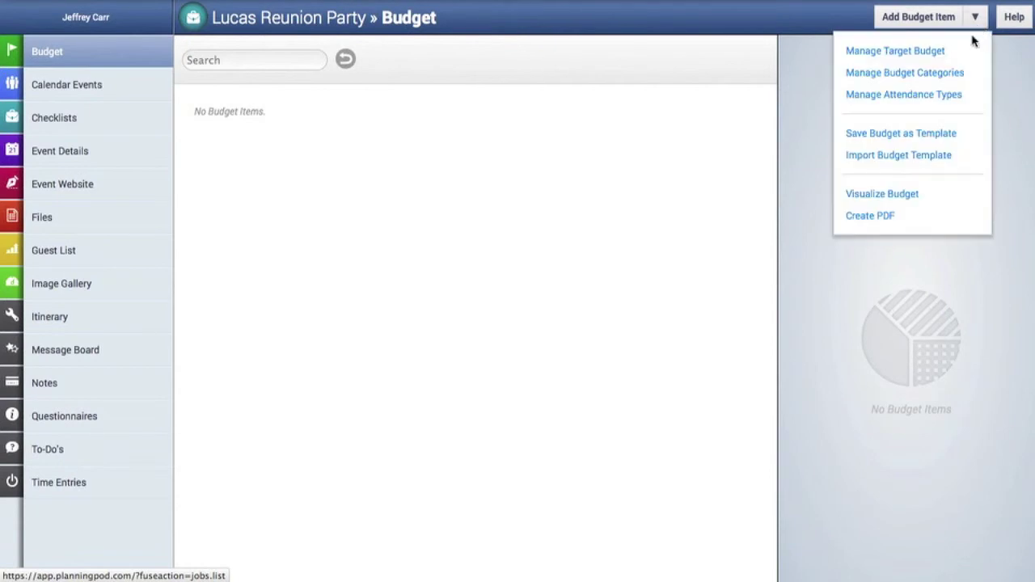
{"action": "left_click", "coordinate": [943, 156]}
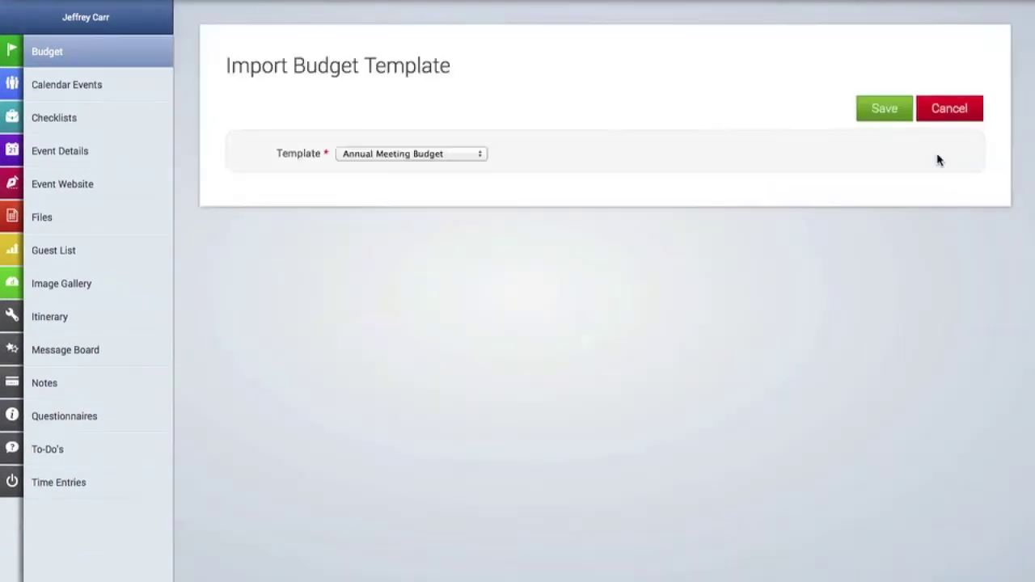
{"action": "left_click", "coordinate": [473, 156]}
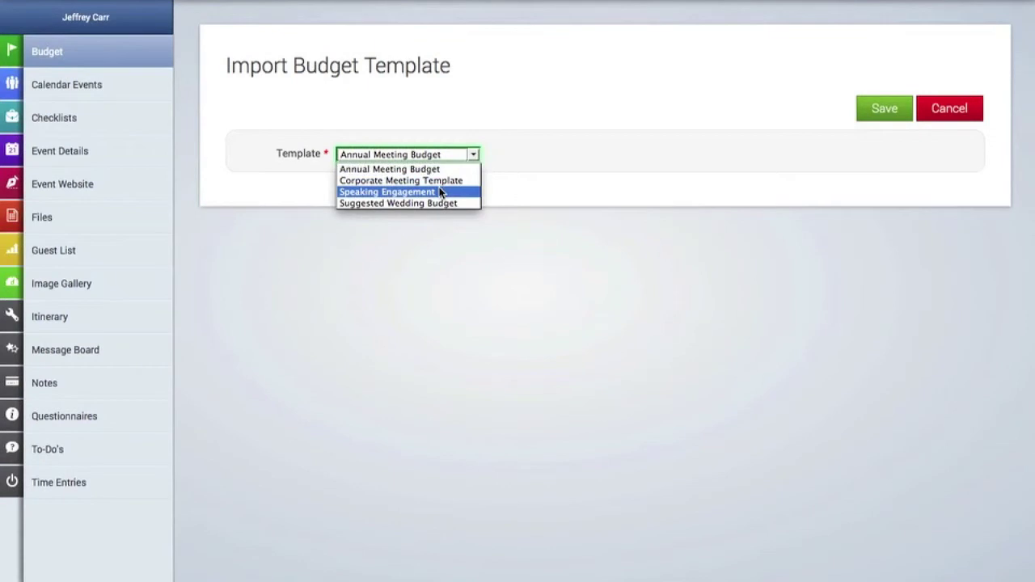
{"action": "left_click", "coordinate": [439, 193]}
{"action": "left_click", "coordinate": [890, 114]}
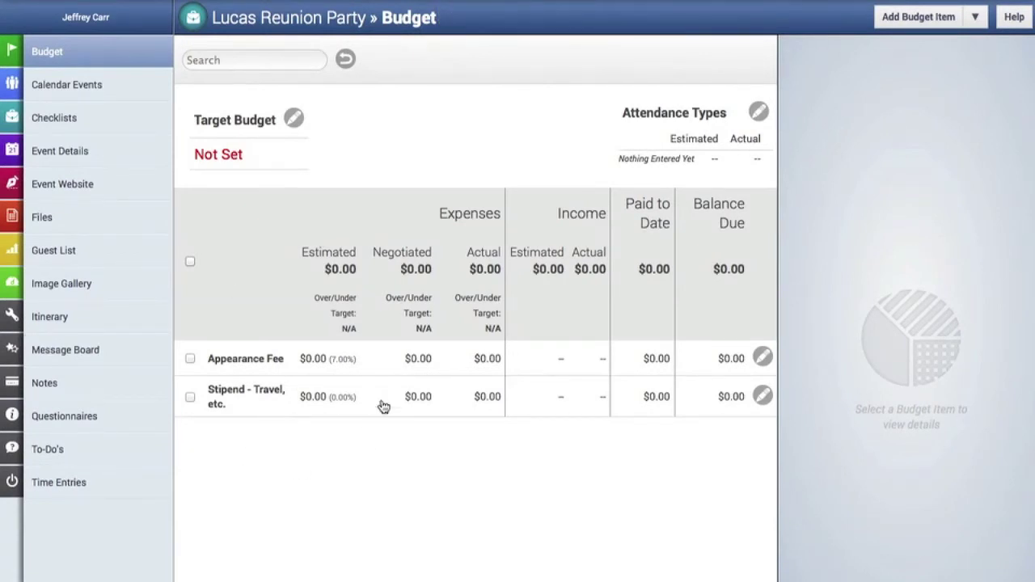
Open the Appearance Fee budget item for editing and rename it as "Appearance Payment", leaving its budget category unselected
{"action": "left_click", "coordinate": [763, 359]}
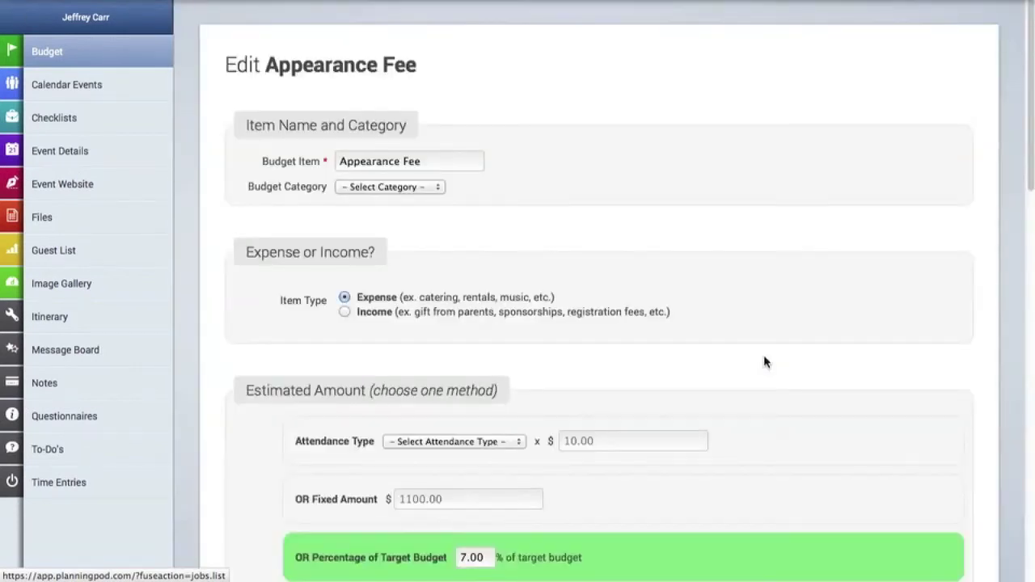
{"action": "left_click", "coordinate": [422, 163]}
{"action": "key", "text": "BackSpace"}
{"action": "key", "text": "BackSpace"}
{"action": "key", "text": "BackSpace"}
{"action": "type", "text": "Payment"}
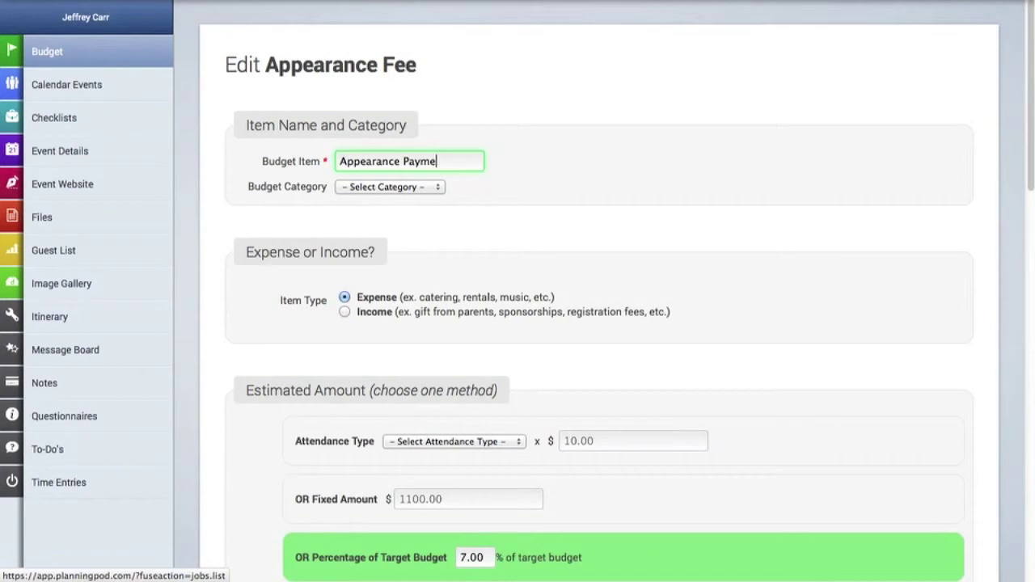
{"action": "left_click", "coordinate": [394, 187]}
{"action": "left_click", "coordinate": [396, 202]}
Set the budget item's estimated fixed amount to 2500 and its negotiated fixed amount to 2200.00
{"action": "scroll", "coordinate": [399, 275], "scroll_direction": "down", "scroll_amount": 1}
{"action": "scroll", "coordinate": [400, 276], "scroll_direction": "down", "scroll_amount": 5}
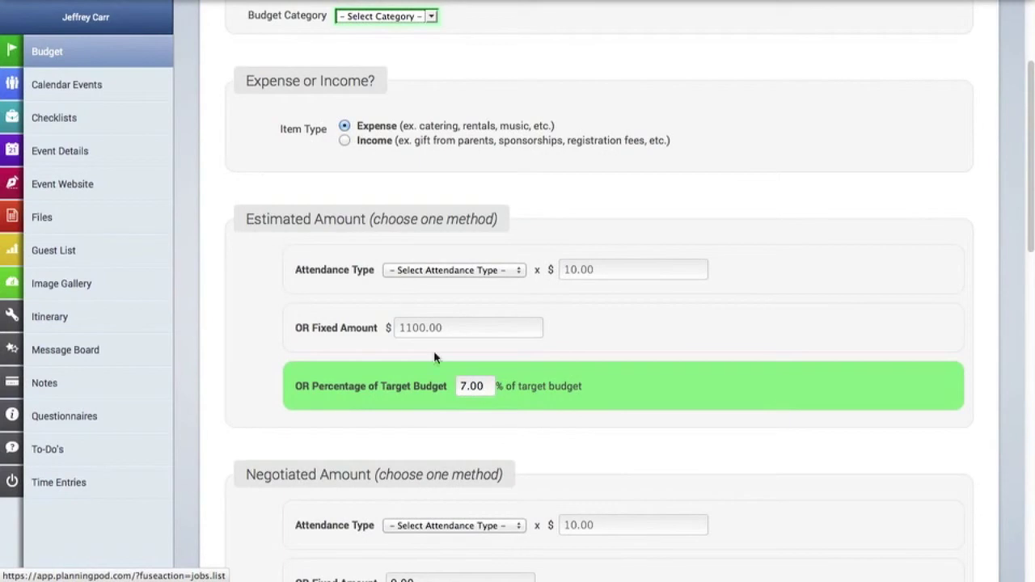
{"action": "left_click", "coordinate": [492, 332]}
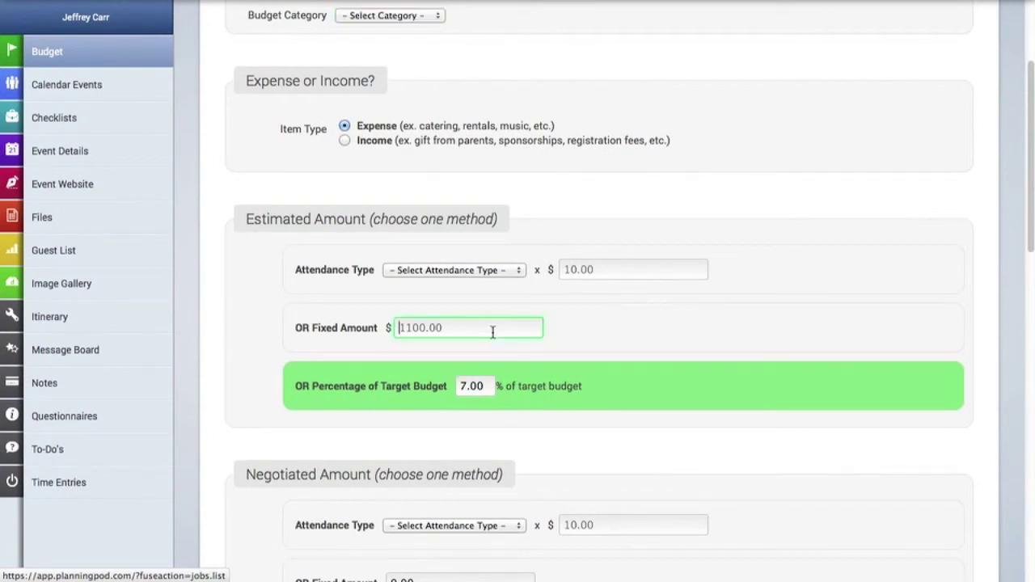
{"action": "type", "text": "2500"}
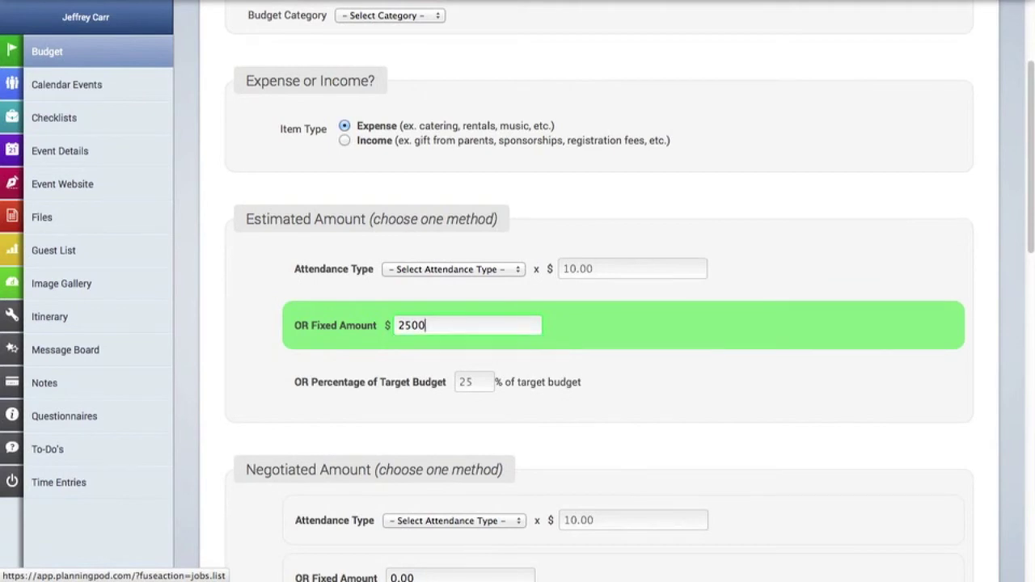
{"action": "scroll", "coordinate": [493, 344], "scroll_direction": "down", "scroll_amount": 5}
{"action": "left_click", "coordinate": [432, 305]}
{"action": "key", "text": "BackSpace"}
{"action": "type", "text": "220"}
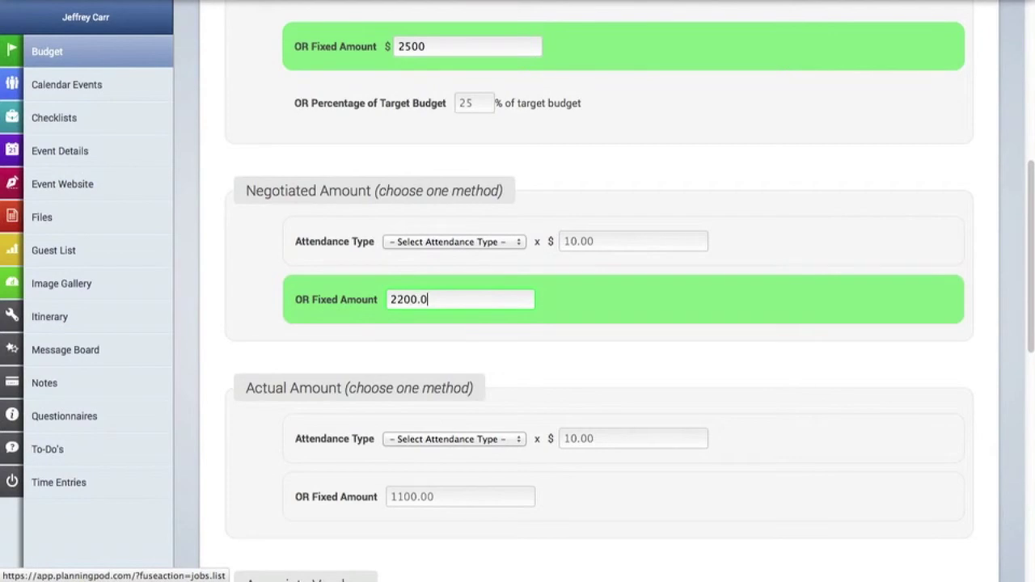
Set the budget item's actual fixed amount to 2200.00 and save the item
{"action": "scroll", "coordinate": [320, 440], "scroll_direction": "down", "scroll_amount": 2}
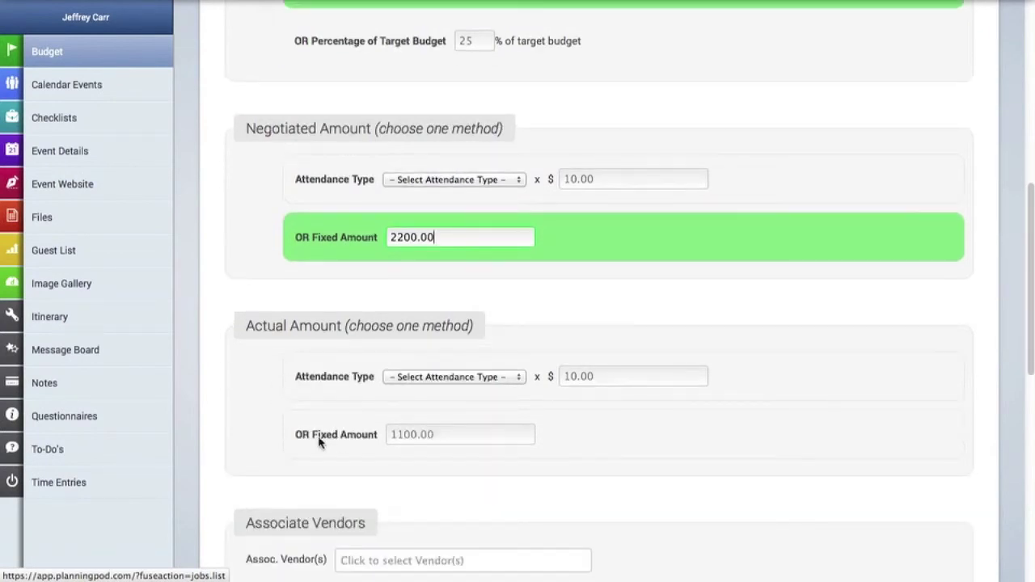
{"action": "left_click", "coordinate": [403, 437]}
{"action": "type", "text": "2200.00"}
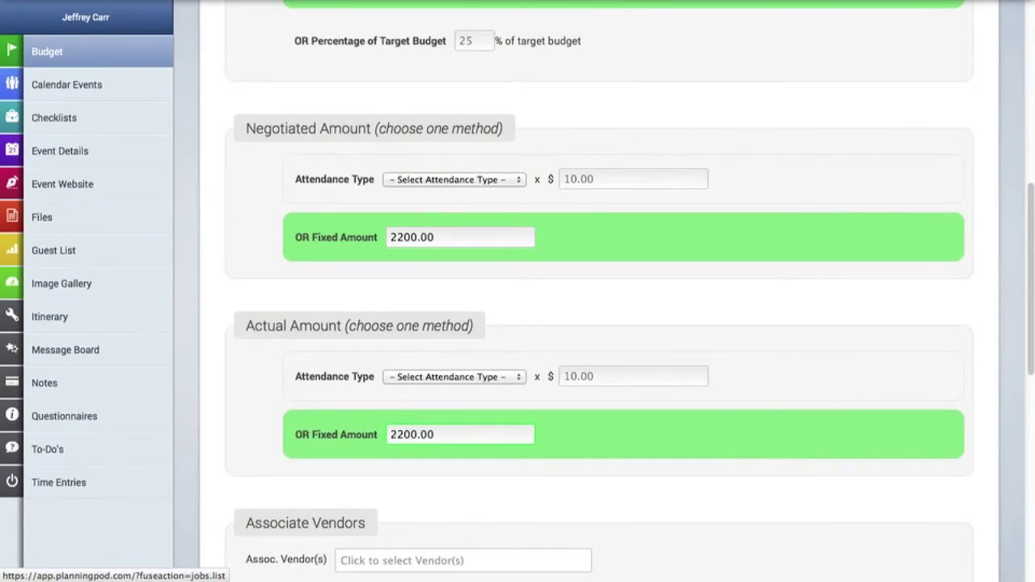
{"action": "scroll", "coordinate": [582, 536], "scroll_direction": "down", "scroll_amount": 10}
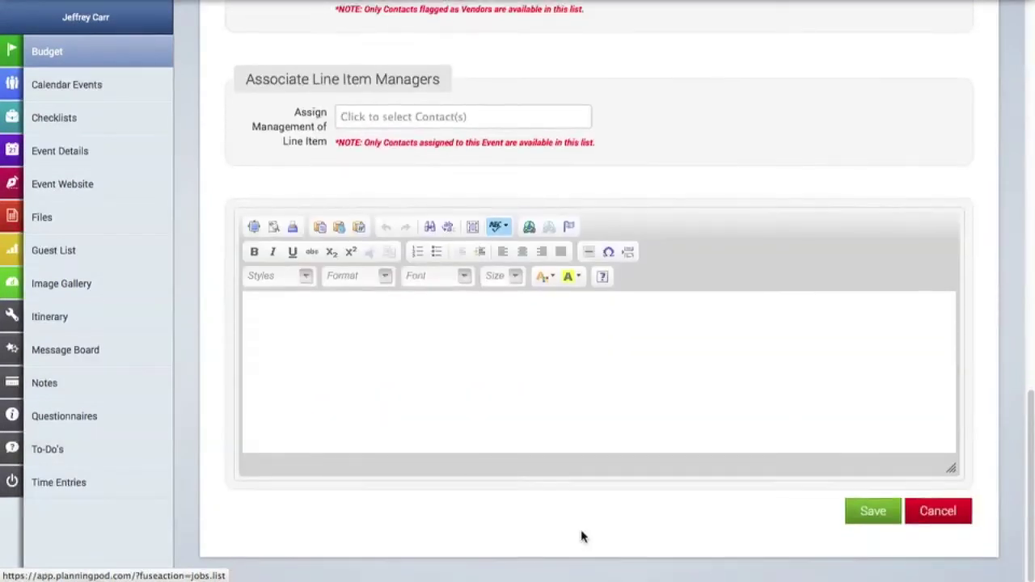
{"action": "left_click", "coordinate": [873, 513]}
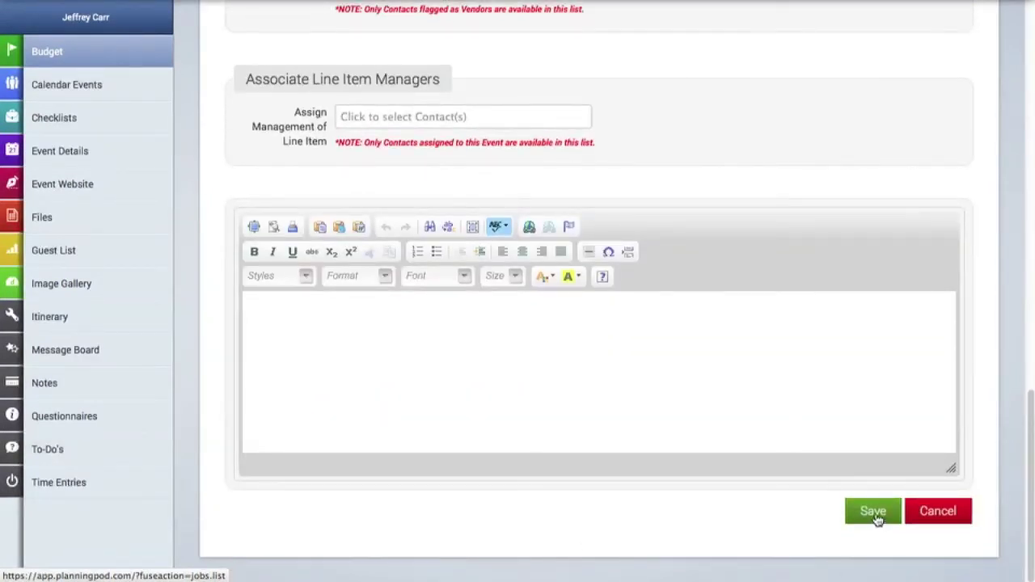
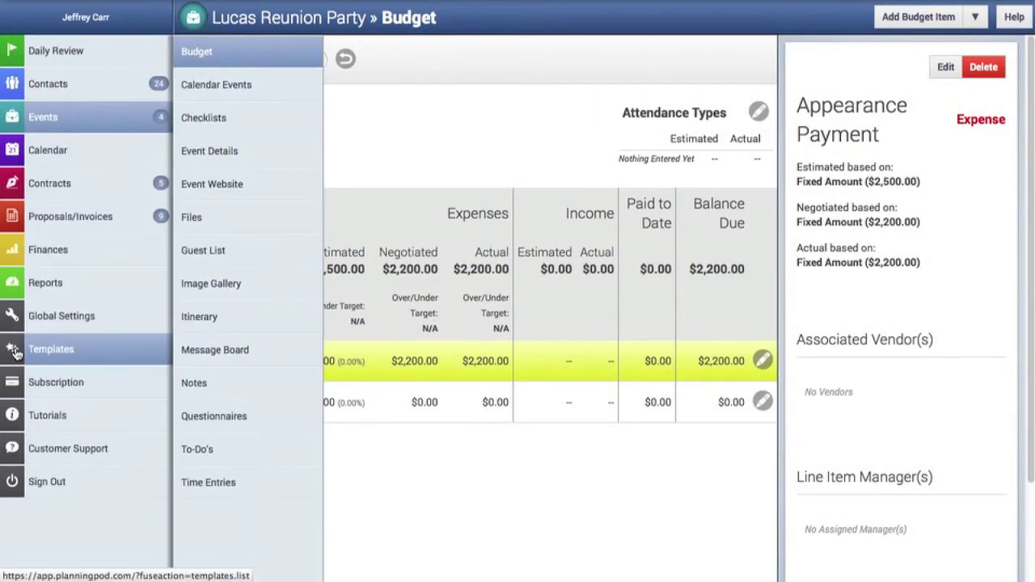
Start a new checklist template in the account's templates and title it "Pitch Preparation"
{"action": "left_click", "coordinate": [16, 352]}
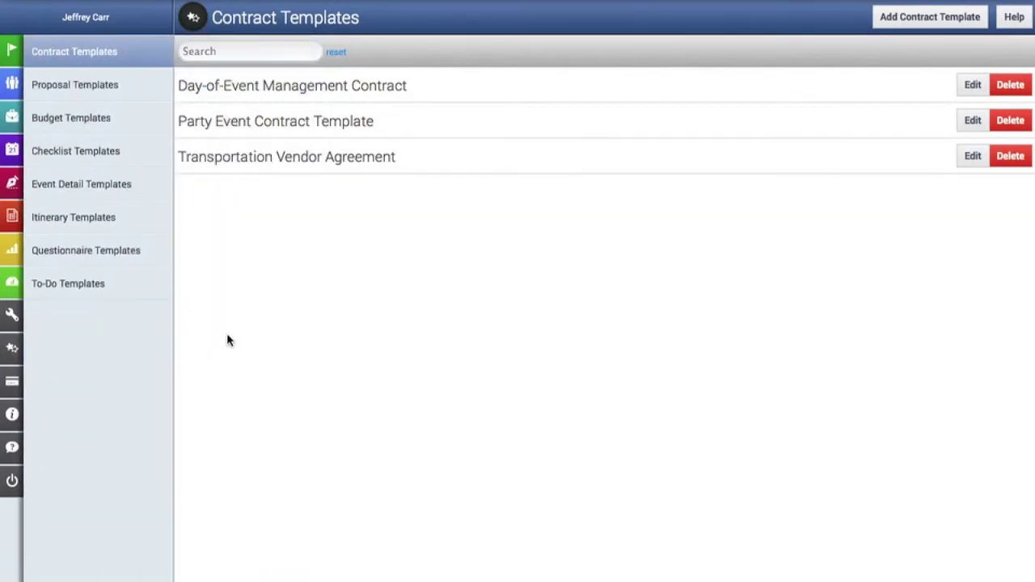
{"action": "left_click", "coordinate": [153, 163]}
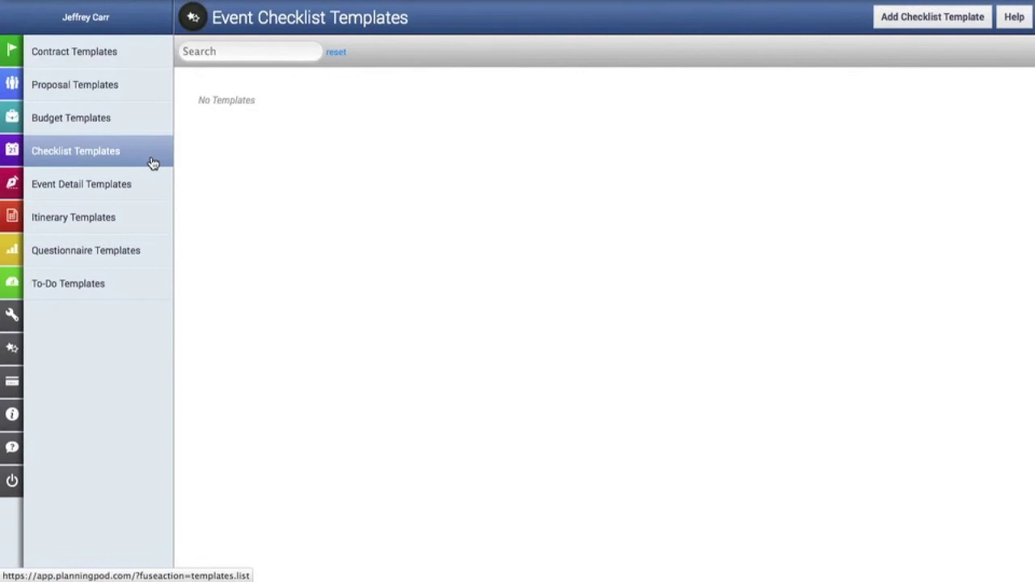
{"action": "left_click", "coordinate": [924, 25]}
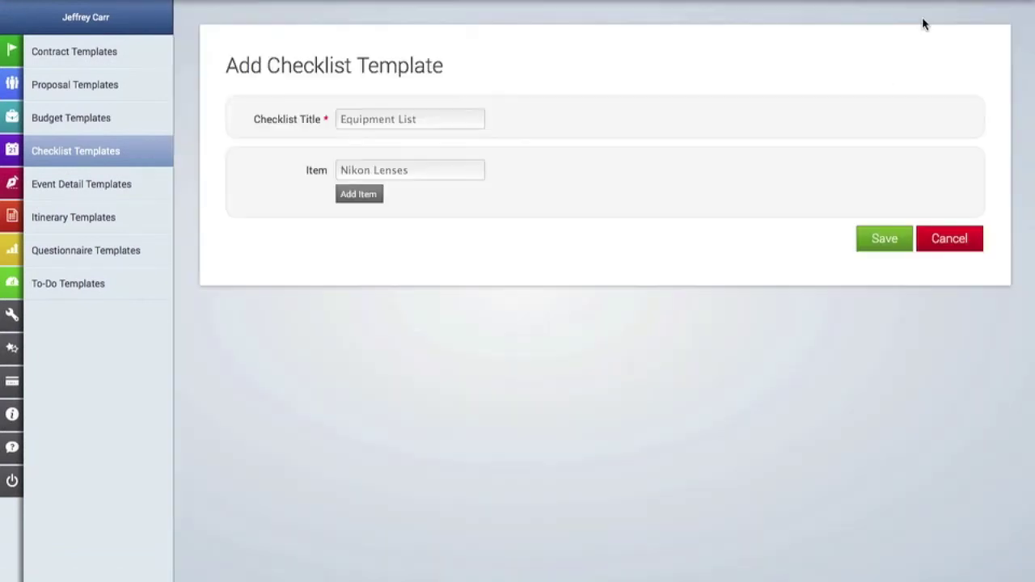
{"action": "left_click", "coordinate": [366, 123]}
{"action": "type", "text": "Pit"}
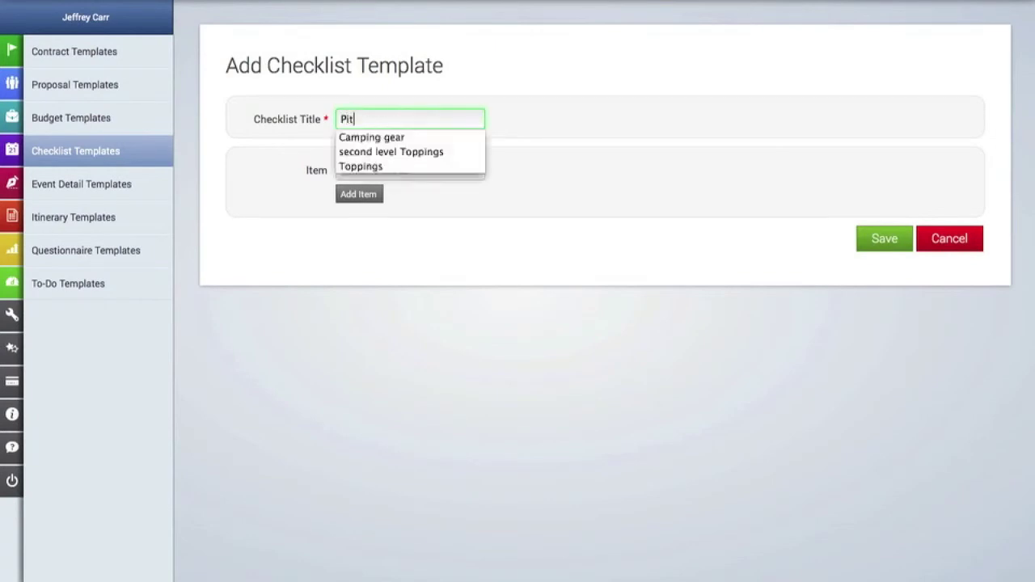
{"action": "type", "text": "ch Preparation"}
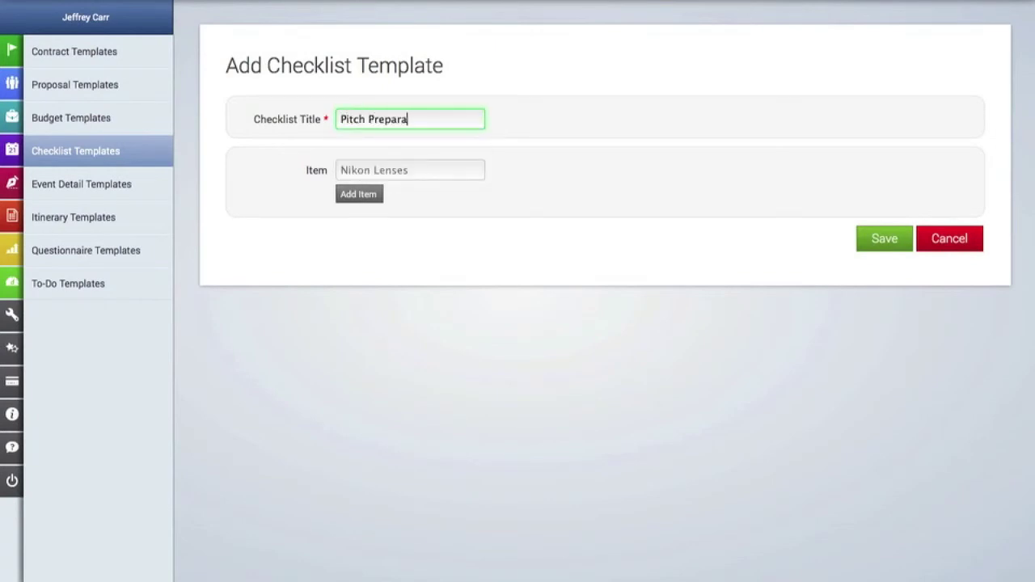
Enter "Print out proposal" and "Go over presentation" as the first two items of the checklist template
{"action": "left_click", "coordinate": [386, 171]}
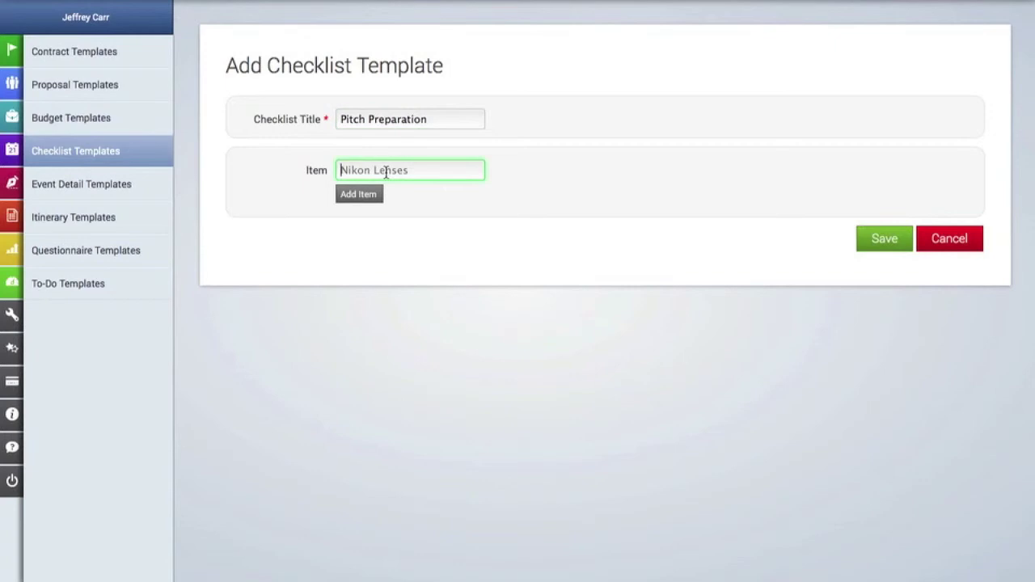
{"action": "type", "text": "Print out propos"}
{"action": "left_click", "coordinate": [376, 194]}
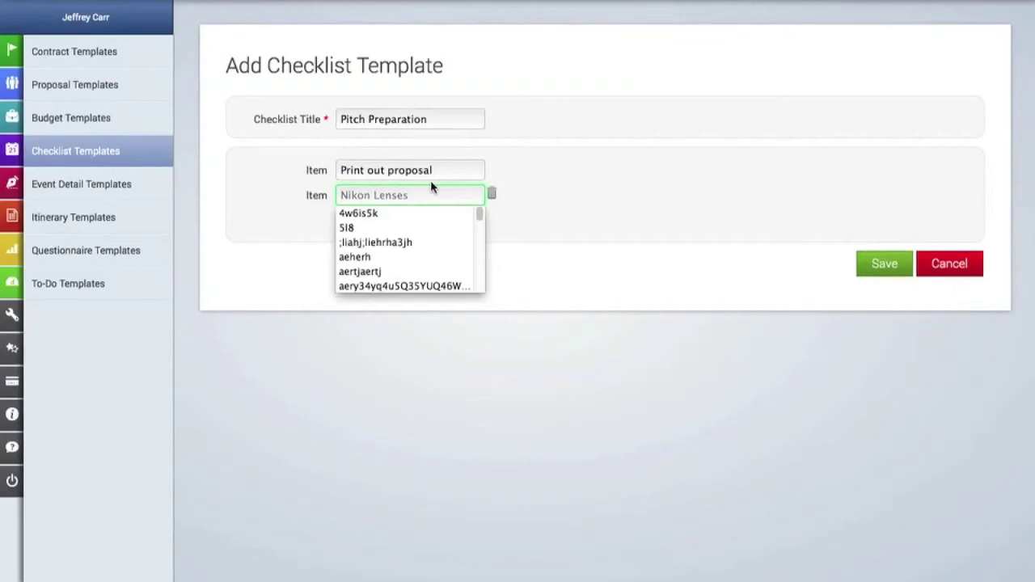
{"action": "left_click", "coordinate": [635, 199]}
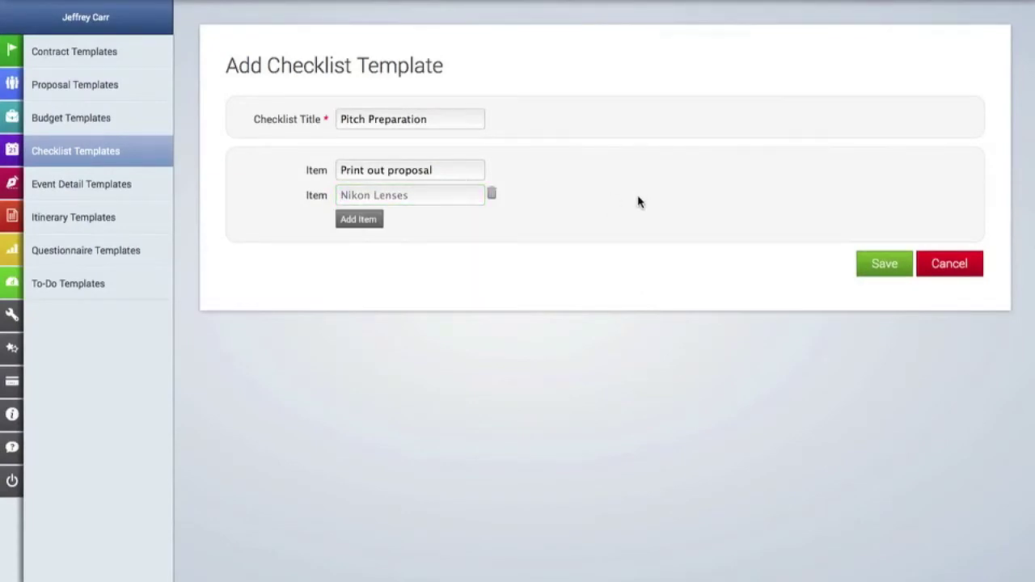
{"action": "left_click", "coordinate": [448, 195]}
{"action": "type", "text": "Go over presentation"}
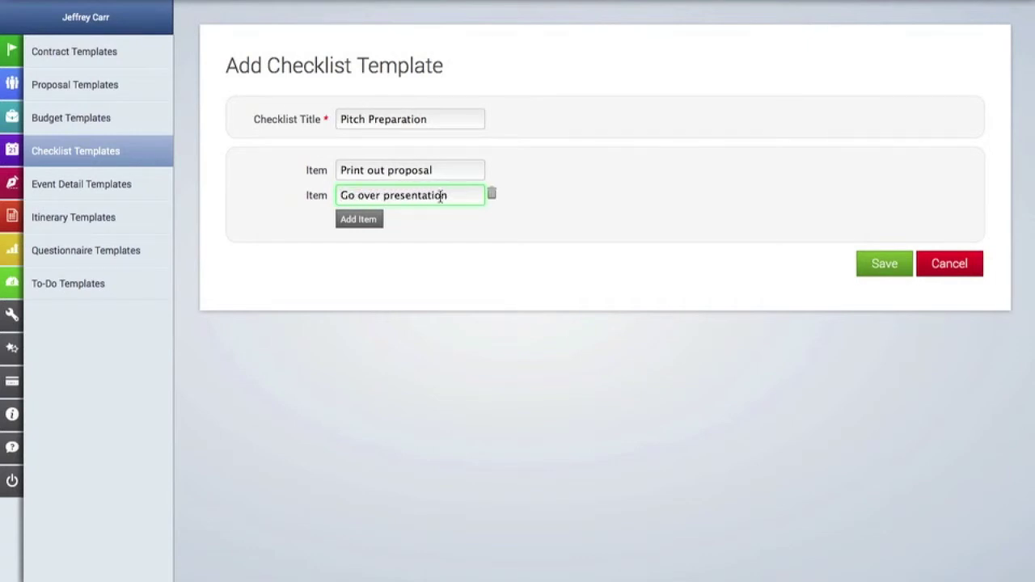
Add a third checklist item, "Print out case studies", and save the checklist template
{"action": "left_click", "coordinate": [360, 219]}
{"action": "left_click", "coordinate": [402, 220]}
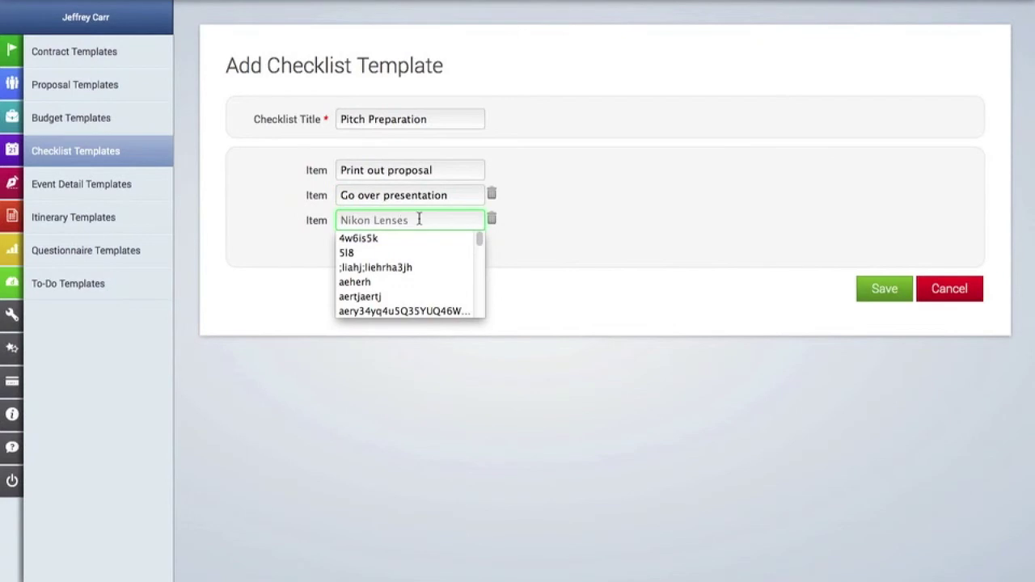
{"action": "left_click", "coordinate": [419, 219]}
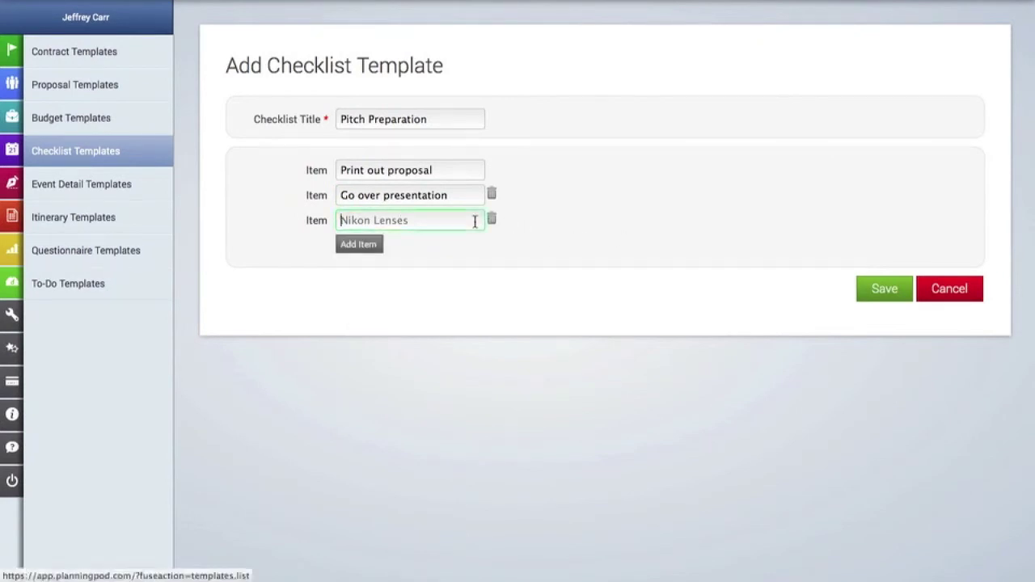
{"action": "type", "text": "Pr"}
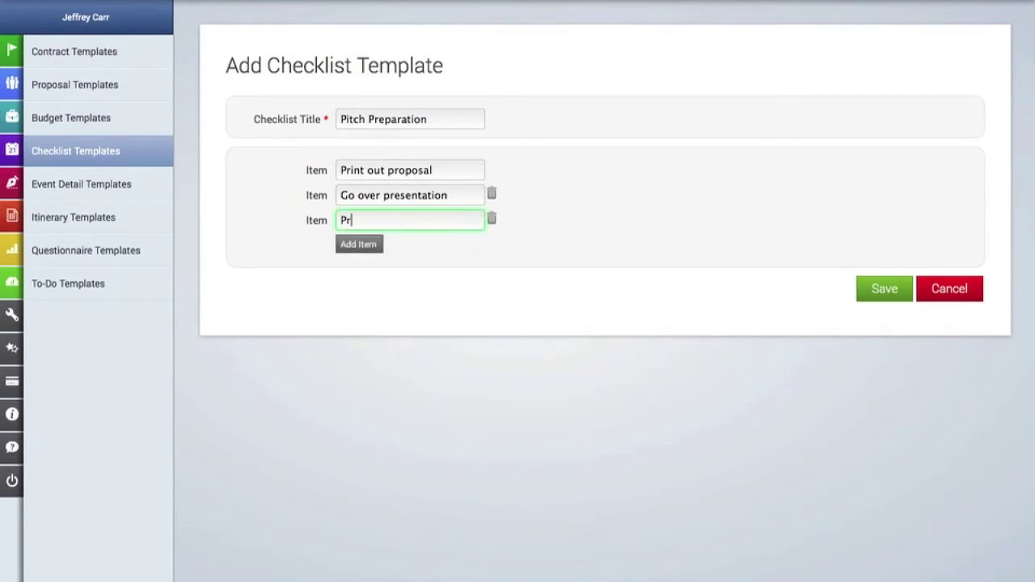
{"action": "type", "text": "int out case studies"}
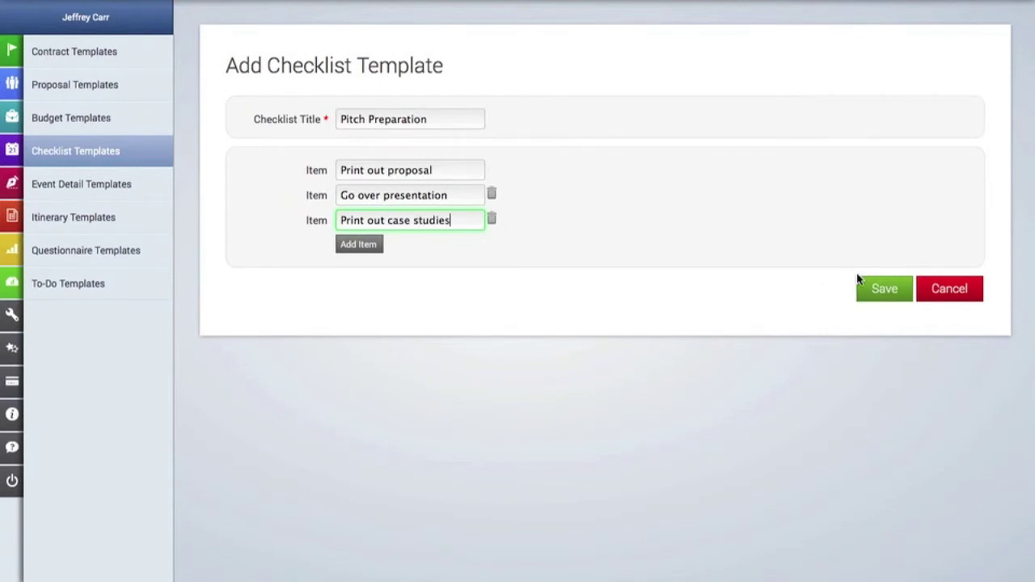
{"action": "left_click", "coordinate": [877, 291]}
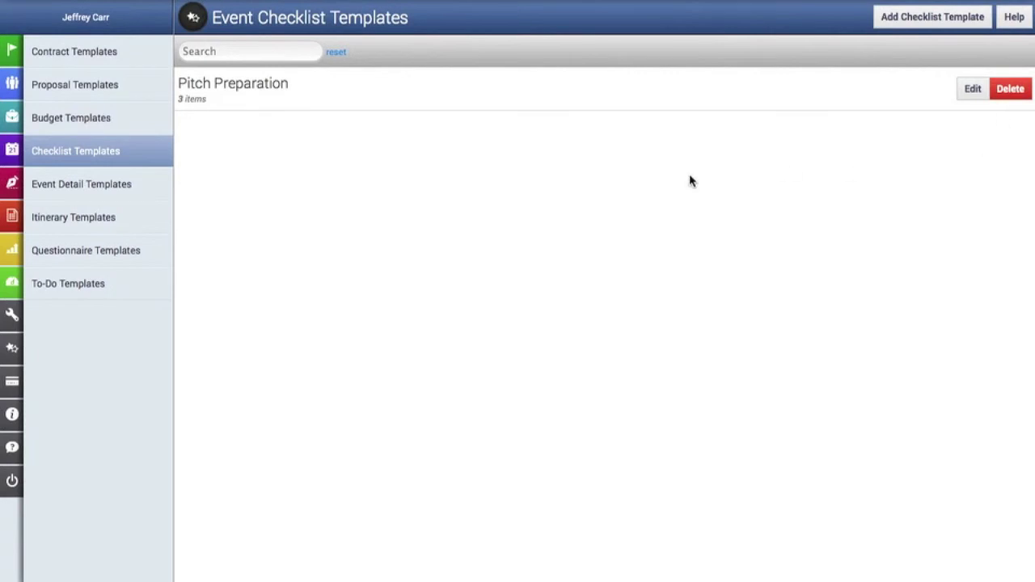
Import the Pitch Preparation checklist template into the checklists of the reunion party event
{"action": "left_click", "coordinate": [20, 119]}
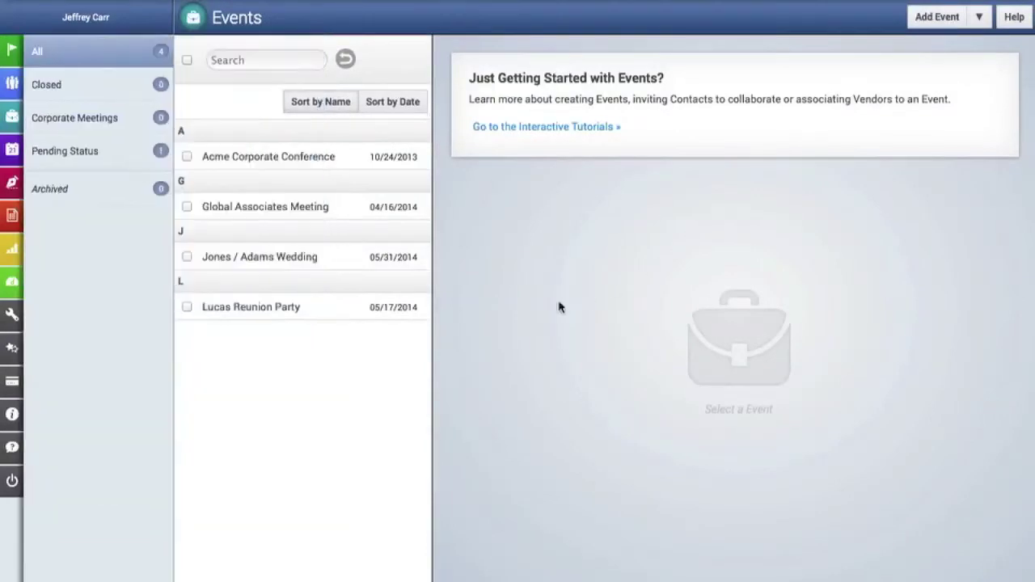
{"action": "left_click", "coordinate": [355, 305]}
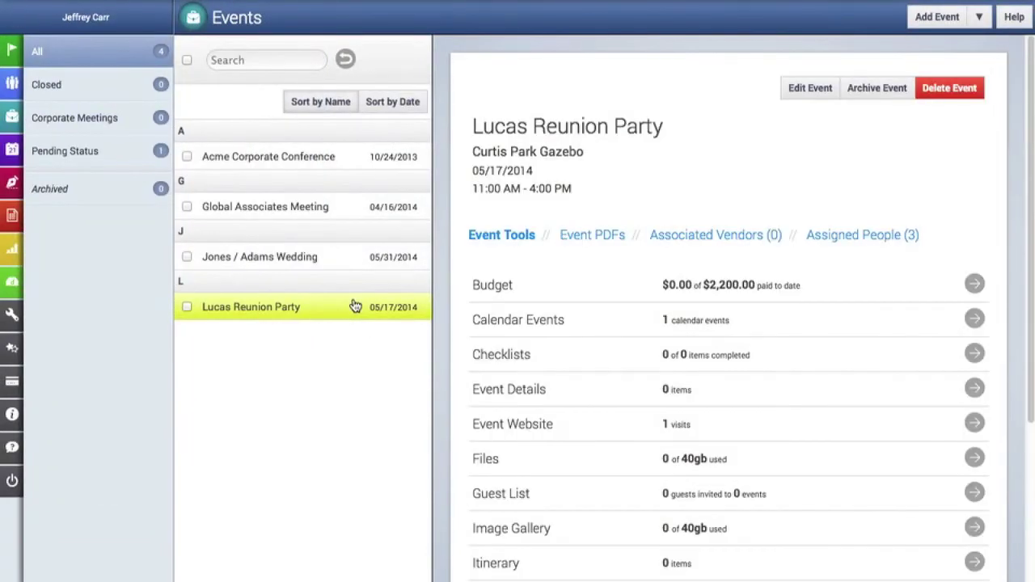
{"action": "left_click", "coordinate": [974, 354]}
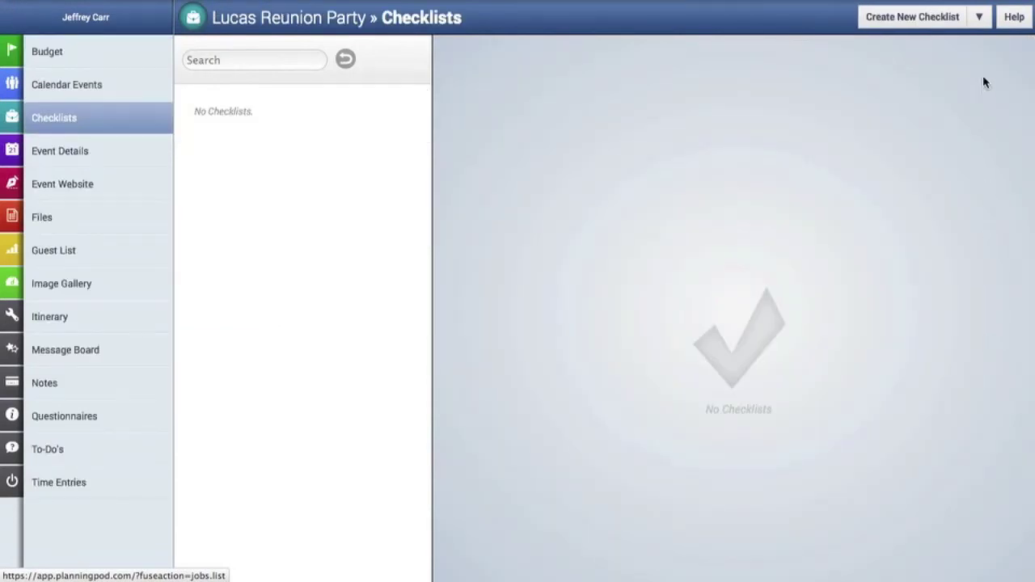
{"action": "left_click", "coordinate": [980, 19]}
{"action": "left_click", "coordinate": [894, 50]}
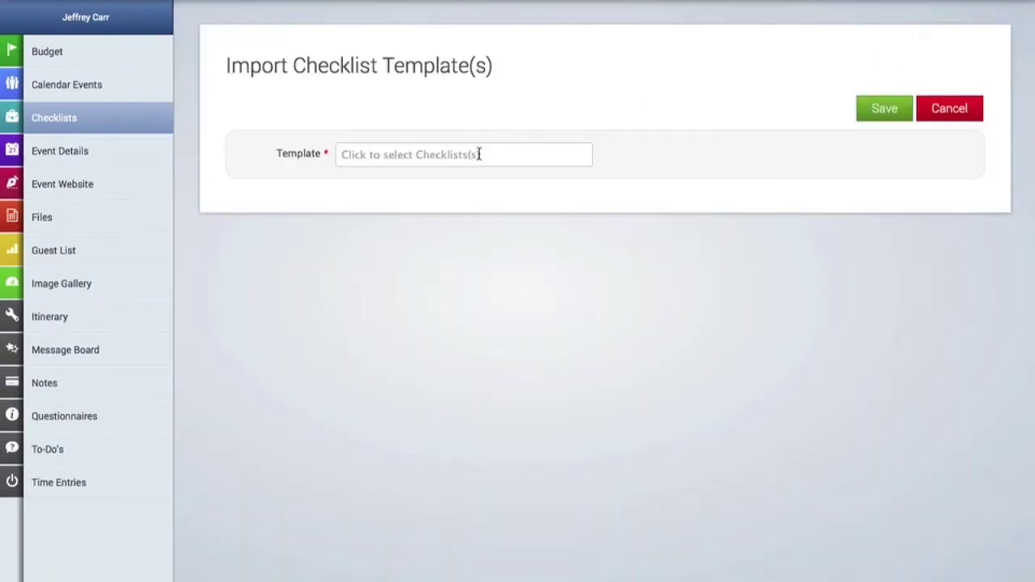
{"action": "left_click", "coordinate": [478, 153]}
{"action": "left_click", "coordinate": [404, 178]}
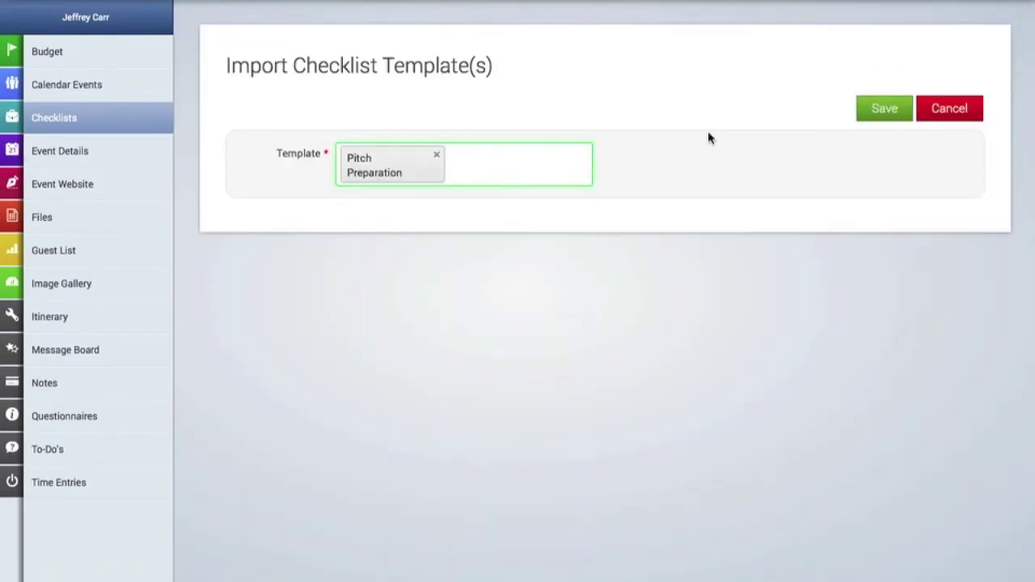
{"action": "left_click", "coordinate": [875, 111]}
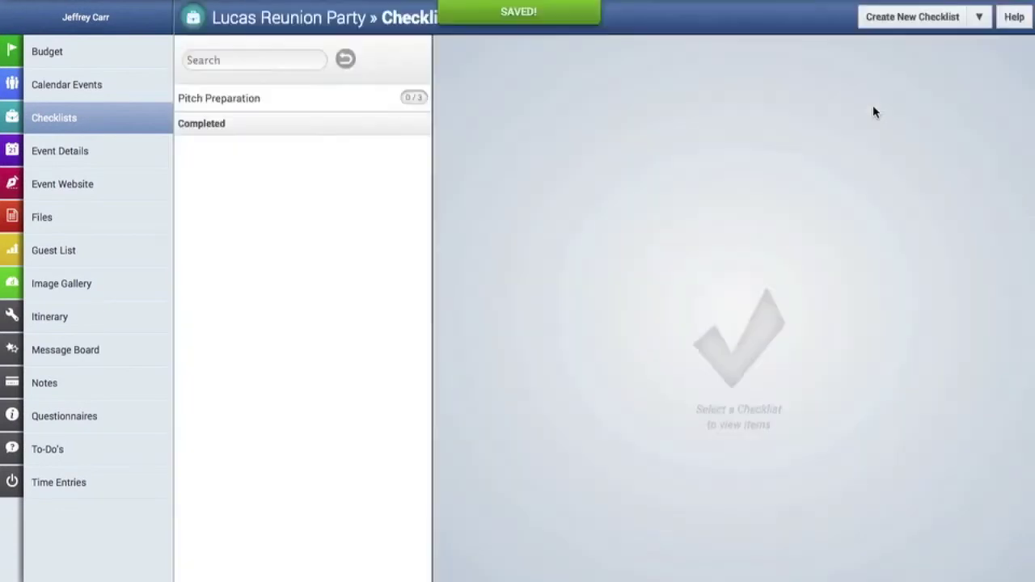
Open the imported Pitch Preparation checklist for editing and reword its first item as "Prepare proposal"
{"action": "left_click", "coordinate": [319, 100]}
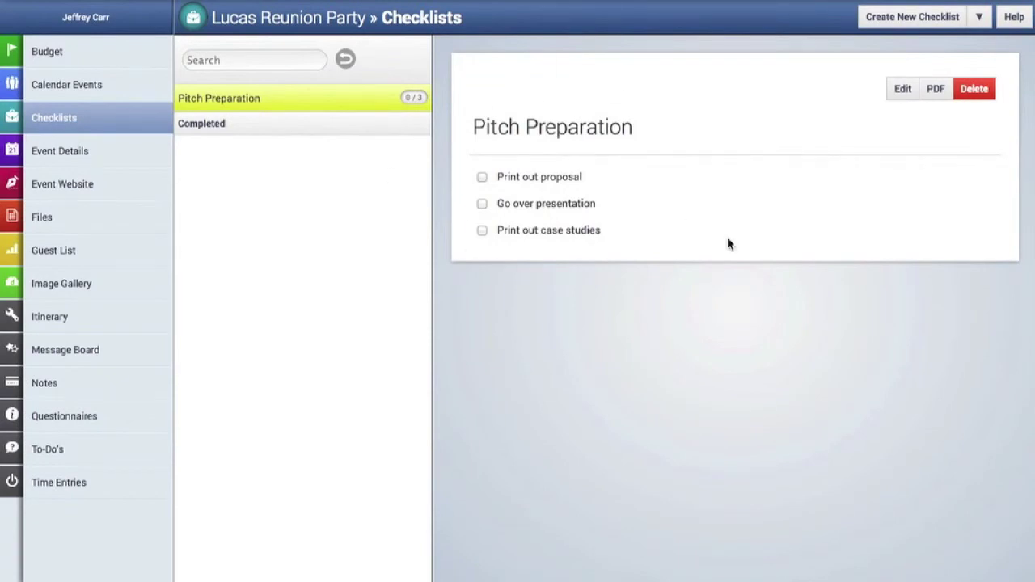
{"action": "left_click", "coordinate": [902, 99]}
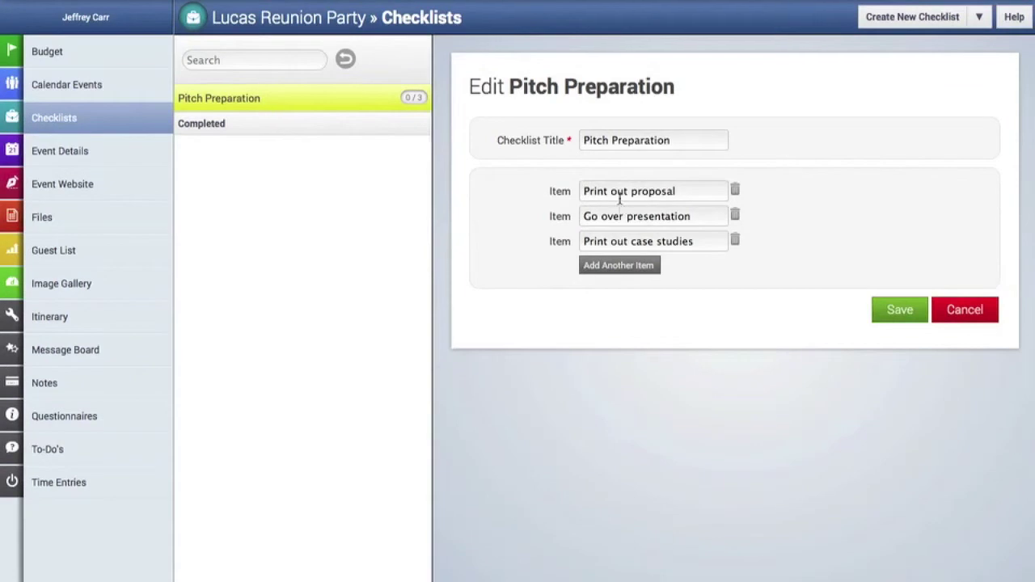
{"action": "left_click_drag", "start_coordinate": [626, 195], "coordinate": [518, 189]}
{"action": "type", "text": "Prepare"}
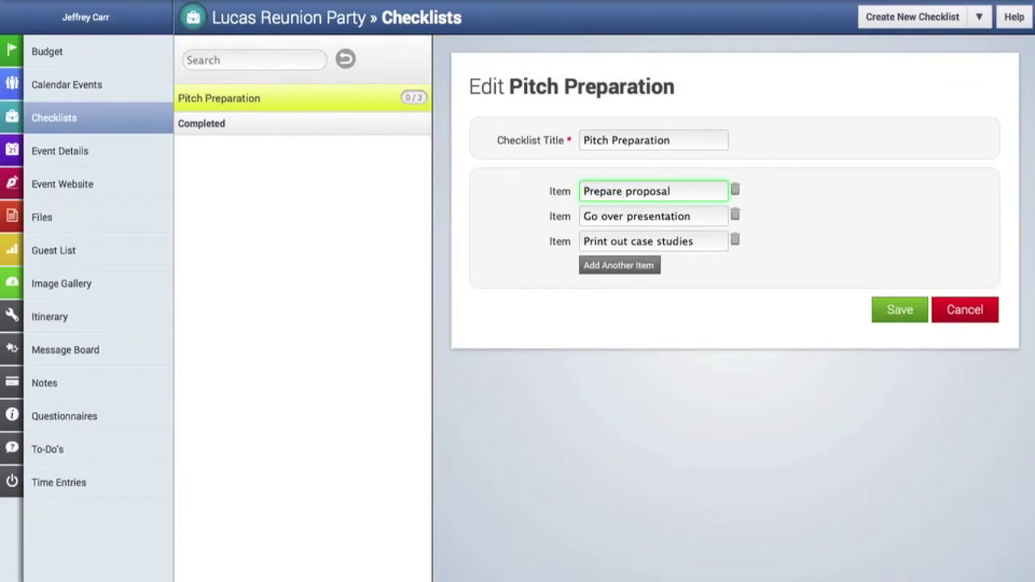
Delete the "Print out case studies" item, save the checklist, and mark "Go over presentation" as completed
{"action": "left_click", "coordinate": [735, 241]}
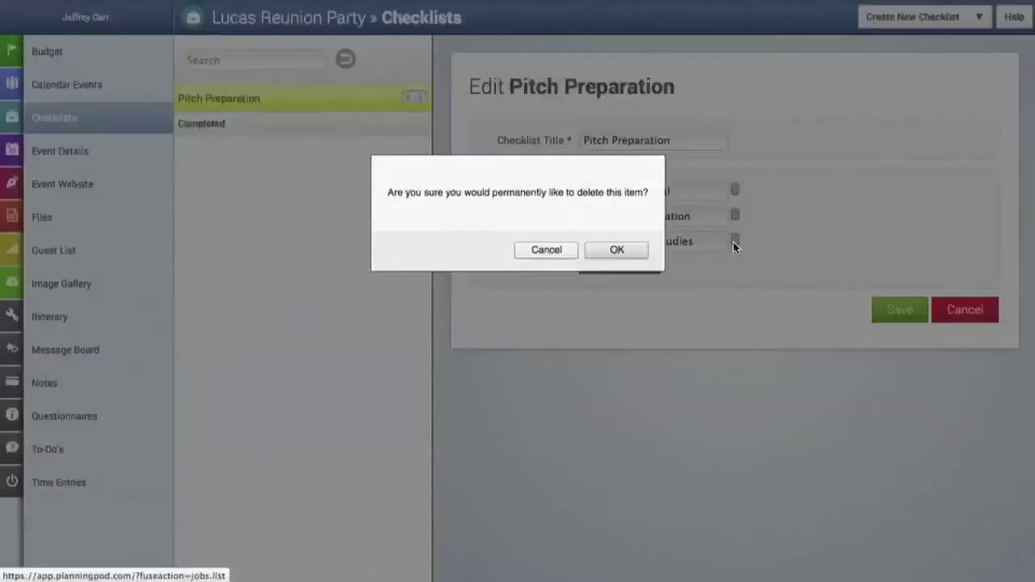
{"action": "left_click", "coordinate": [620, 250]}
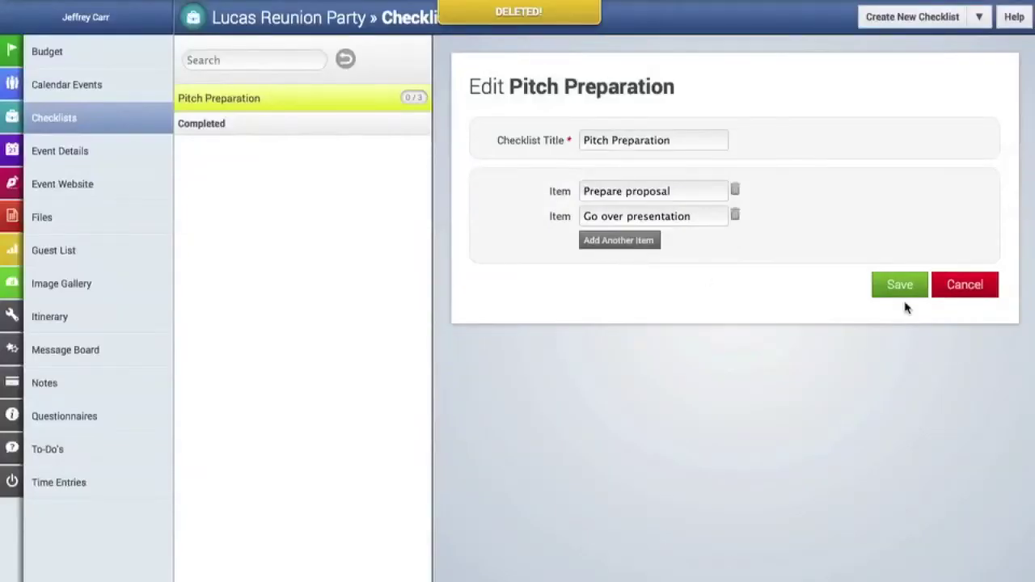
{"action": "left_click", "coordinate": [909, 292]}
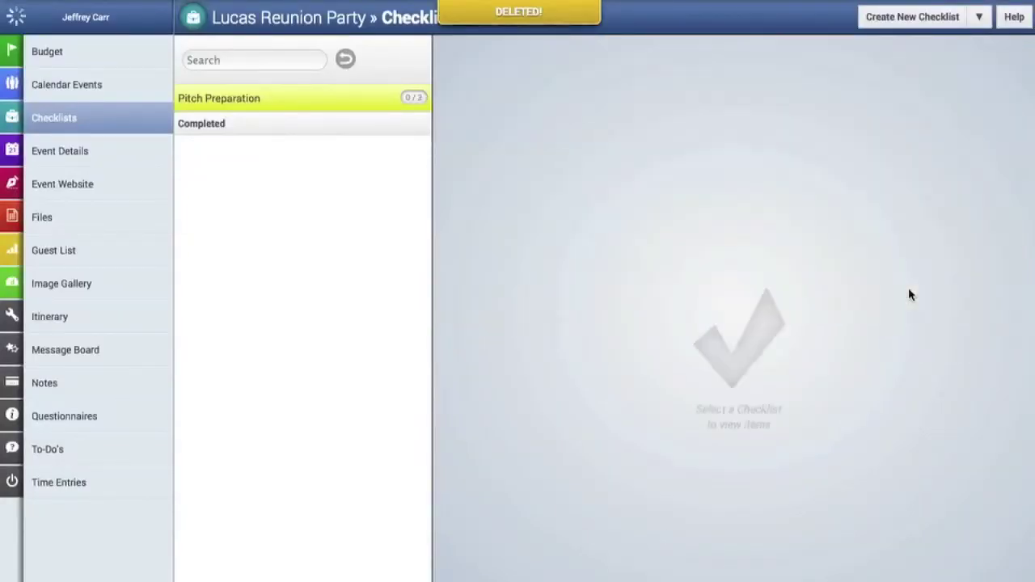
{"action": "left_click", "coordinate": [482, 207]}
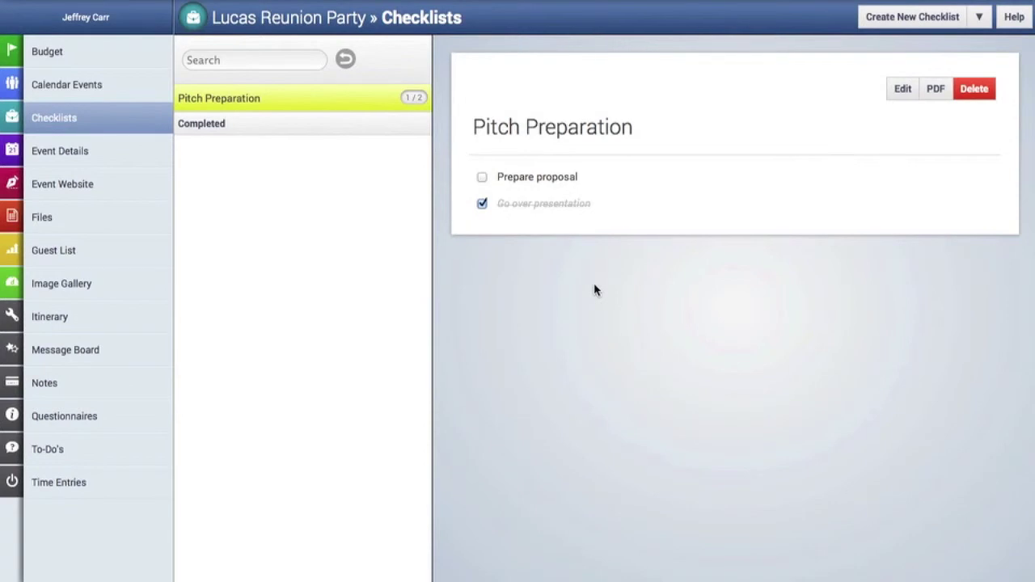
Start a new event details template in the account's templates and name it "Cocktail Bar"
{"action": "mouse_move", "coordinate": [16, 349]}
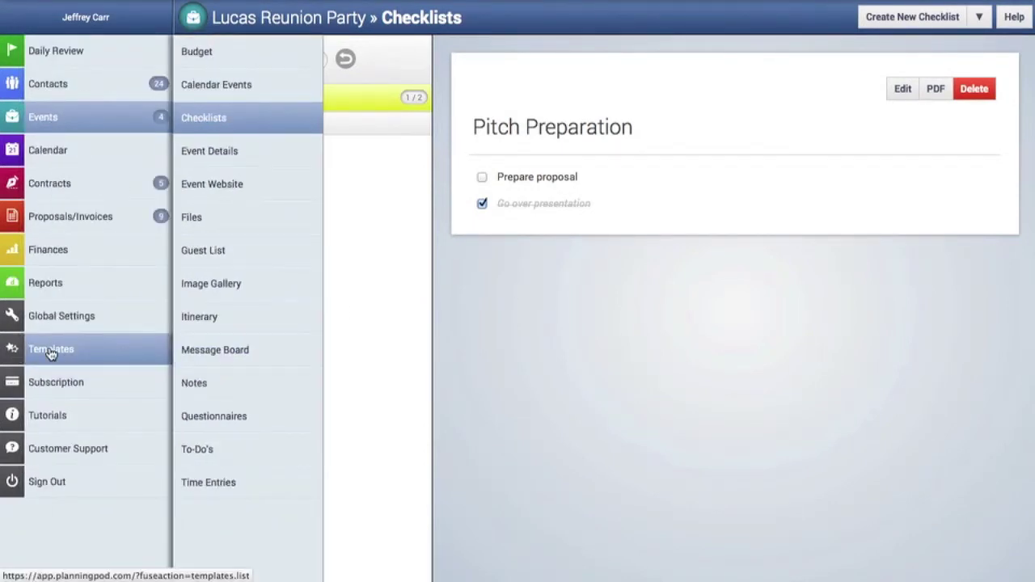
{"action": "left_click", "coordinate": [50, 353]}
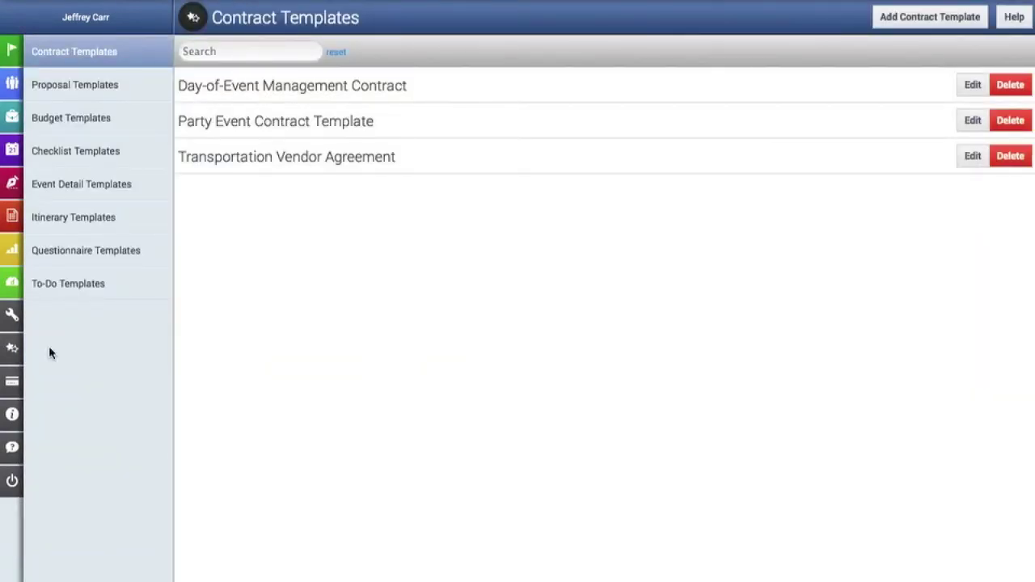
{"action": "left_click", "coordinate": [157, 193]}
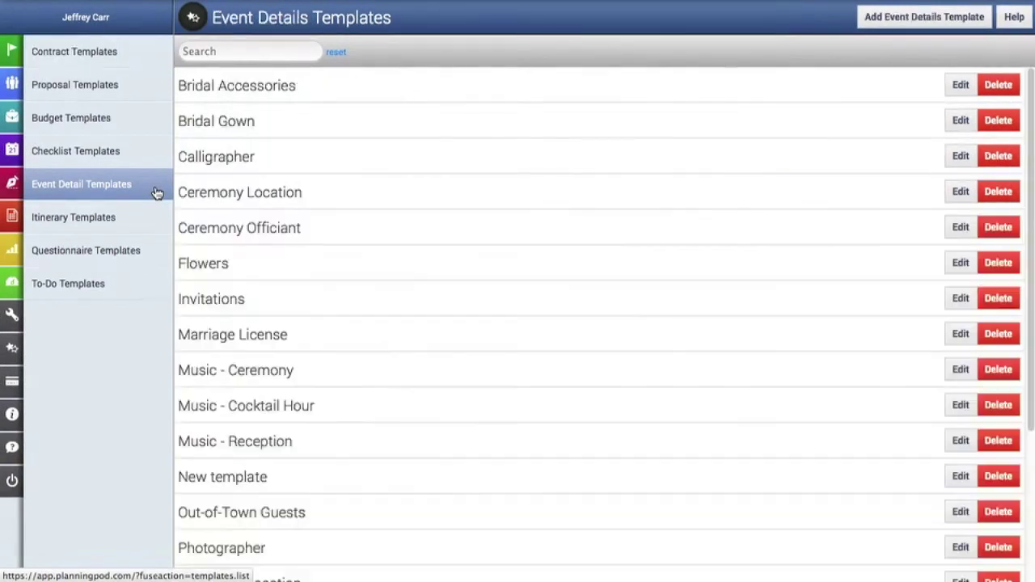
{"action": "scroll", "coordinate": [386, 214], "scroll_direction": "down", "scroll_amount": 3}
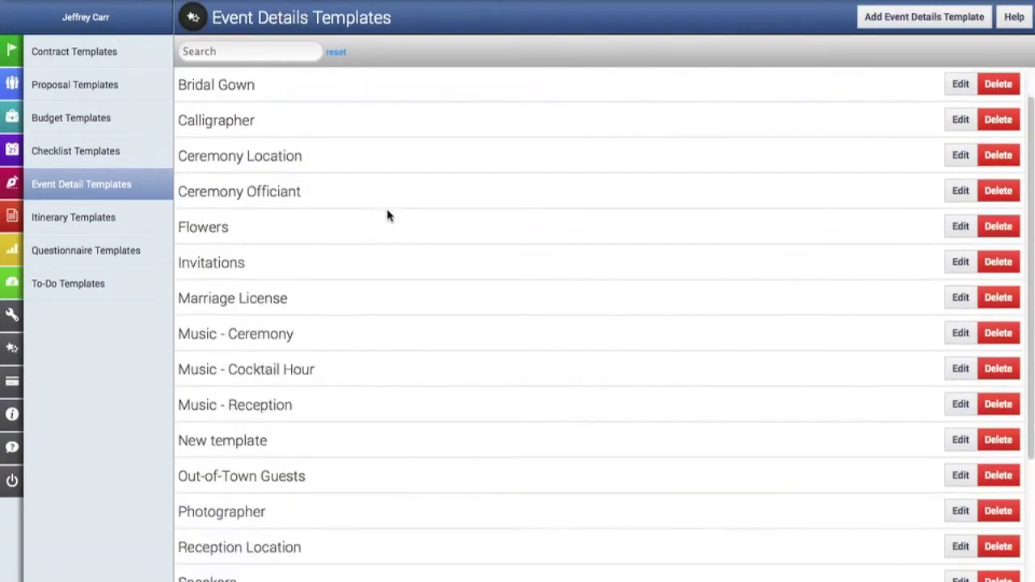
{"action": "scroll", "coordinate": [477, 298], "scroll_direction": "up", "scroll_amount": 3}
{"action": "left_click", "coordinate": [931, 20]}
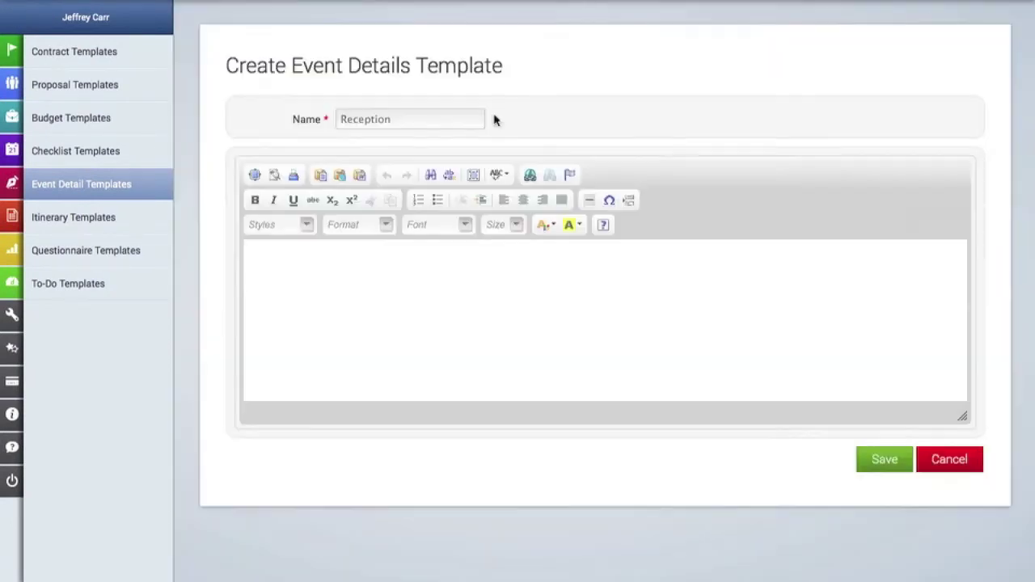
{"action": "left_click", "coordinate": [397, 124]}
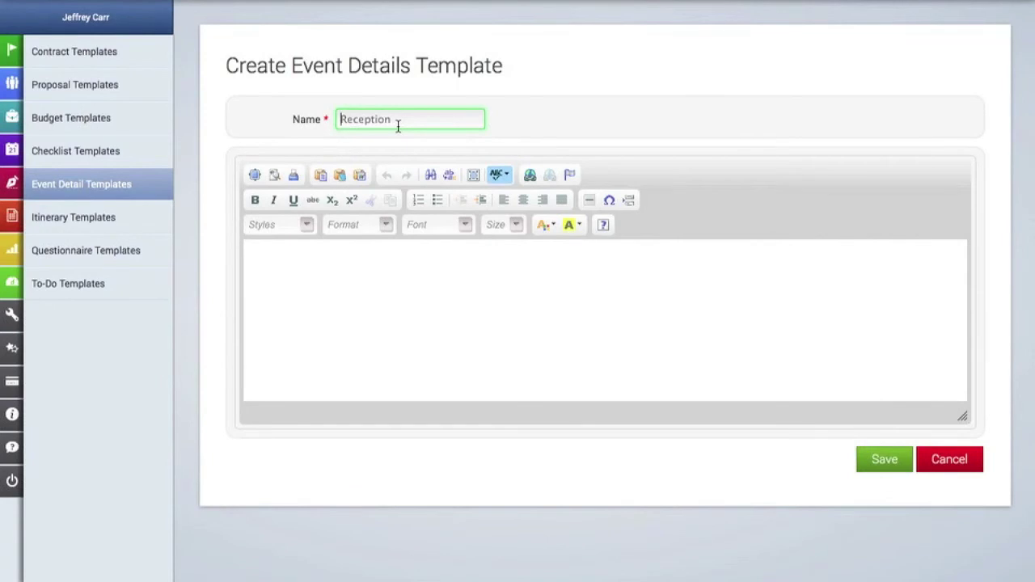
{"action": "type", "text": "Cocktail Bar"}
Fill the template body with the lines "Number of attendees:", "Drink allowance per attendee:" and "Beverage choices:", and save the template
{"action": "left_click", "coordinate": [398, 296]}
{"action": "type", "text": "Number of attendees:"}
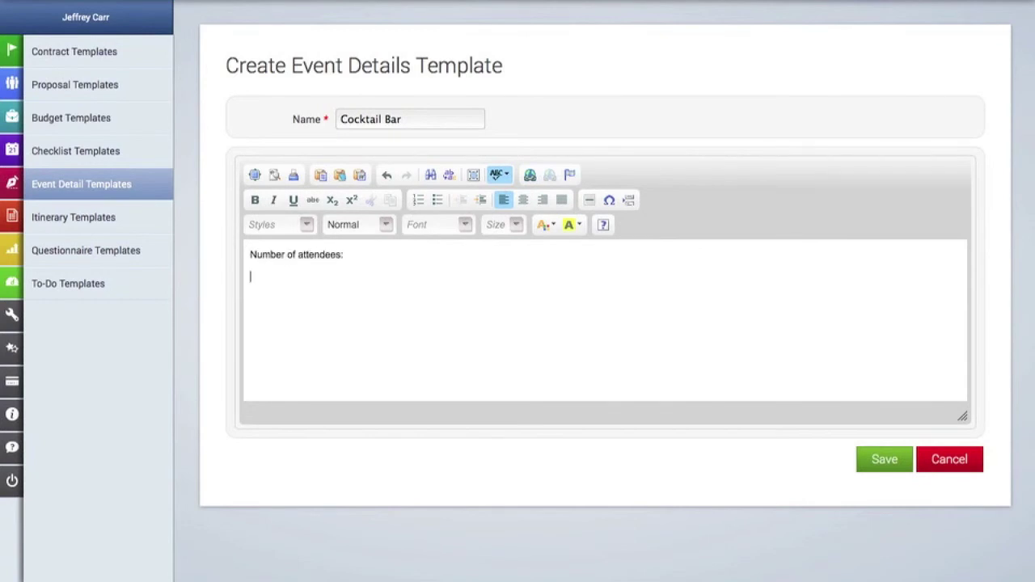
{"action": "type", "text": "Drink allowance per attendee:"}
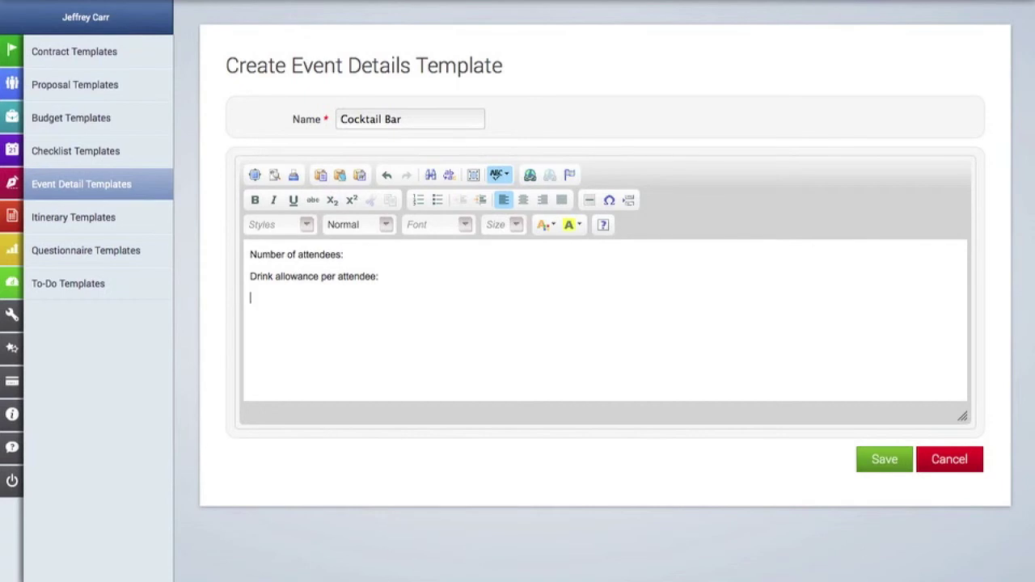
{"action": "key", "text": "Return"}
{"action": "type", "text": "Beverage choices:"}
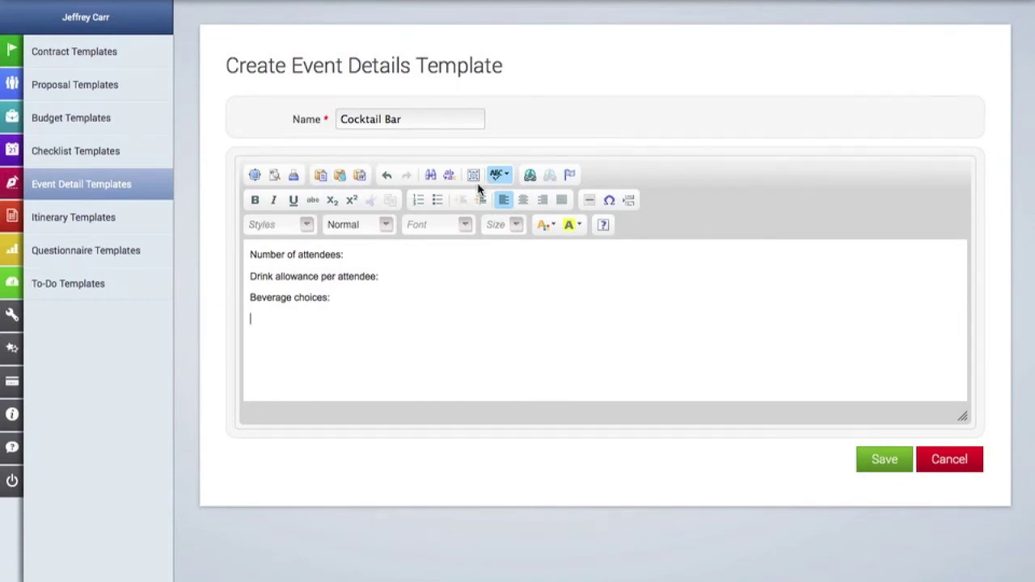
{"action": "left_click", "coordinate": [892, 458]}
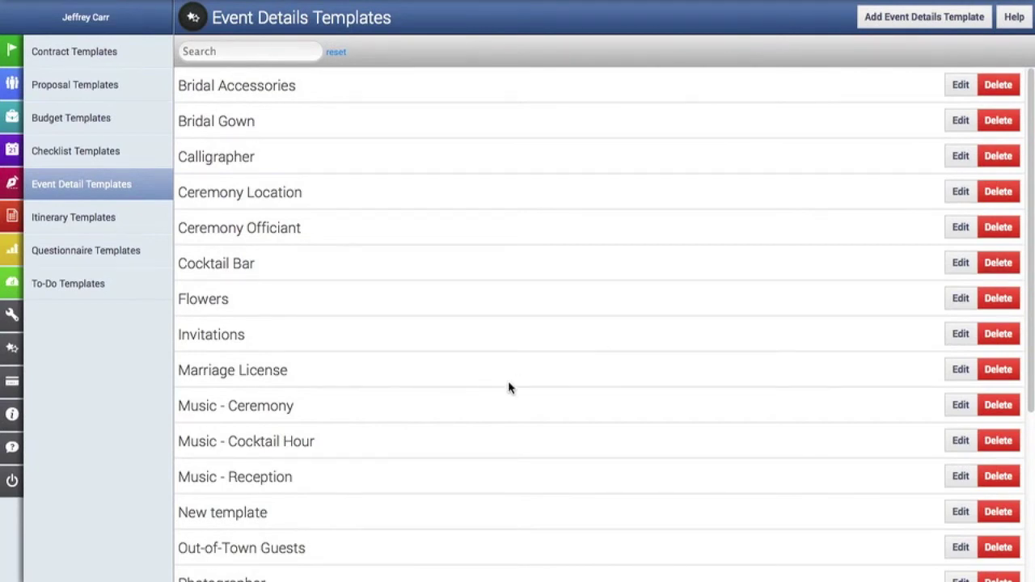
Start a new event details entry in the reunion party event and name it "Cocktails"
{"action": "mouse_move", "coordinate": [7, 117]}
{"action": "left_click", "coordinate": [56, 119]}
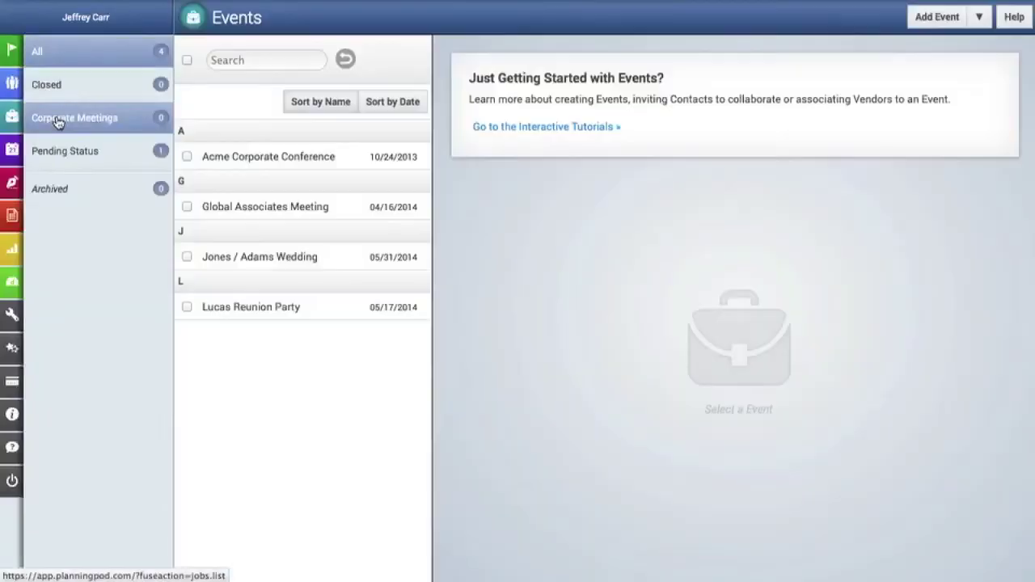
{"action": "left_click", "coordinate": [238, 308]}
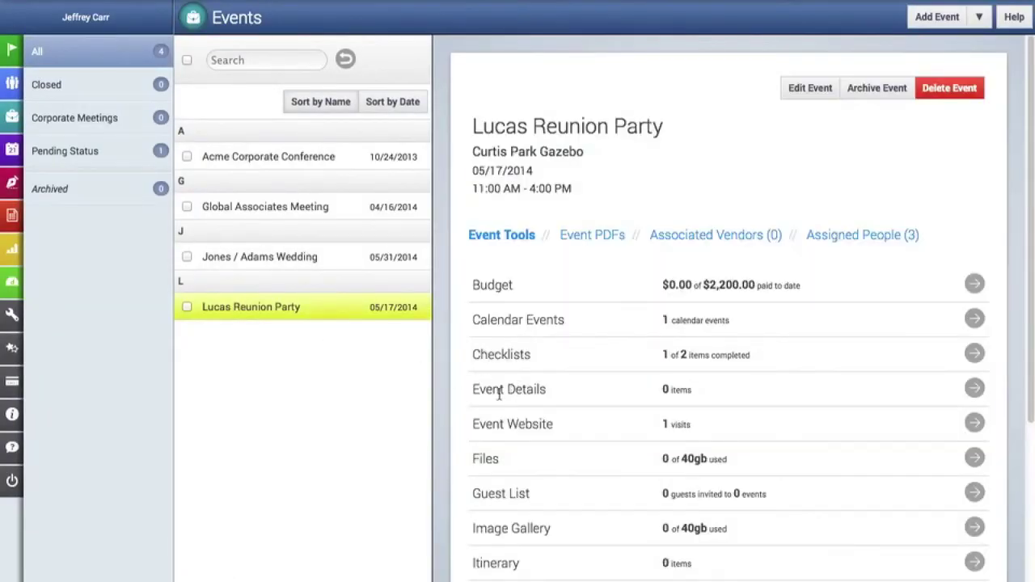
{"action": "left_click", "coordinate": [973, 390]}
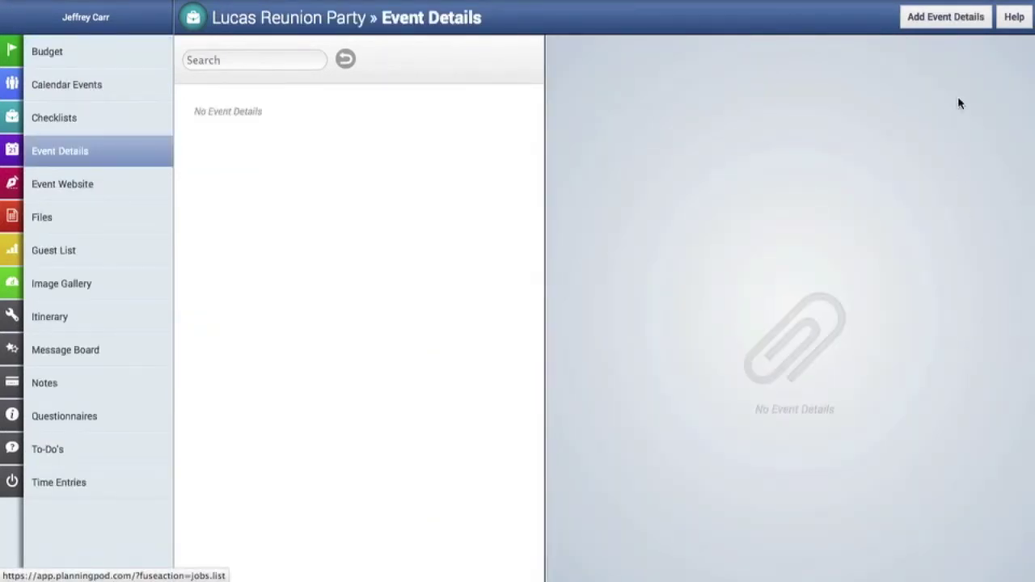
{"action": "left_click", "coordinate": [956, 25]}
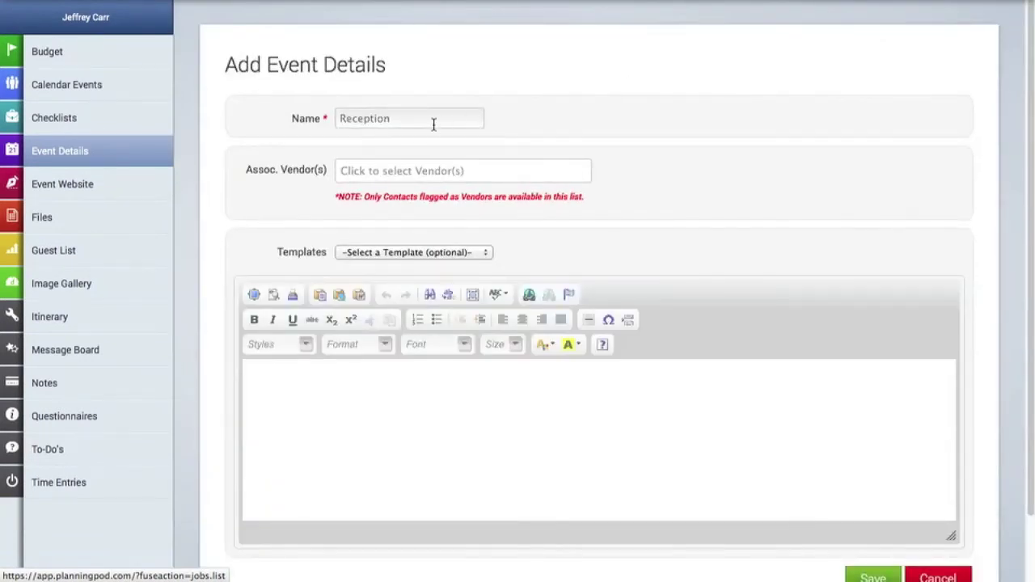
{"action": "left_click", "coordinate": [433, 124]}
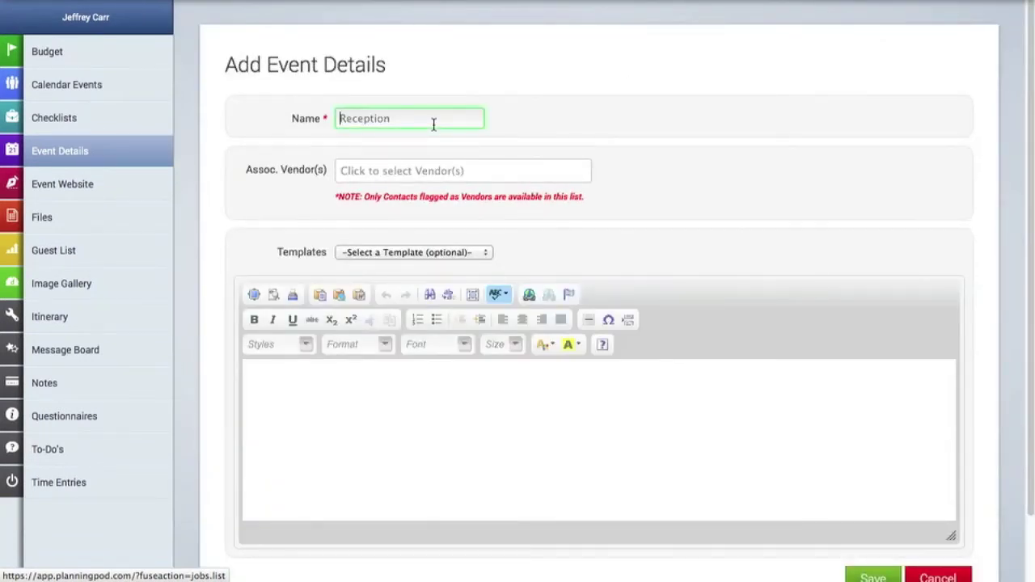
{"action": "type", "text": "Cocktails"}
Associate the vendor J Curtis Rentals with the entry and load the Cocktail Bar template into its text, replacing the existing content
{"action": "left_click", "coordinate": [402, 174]}
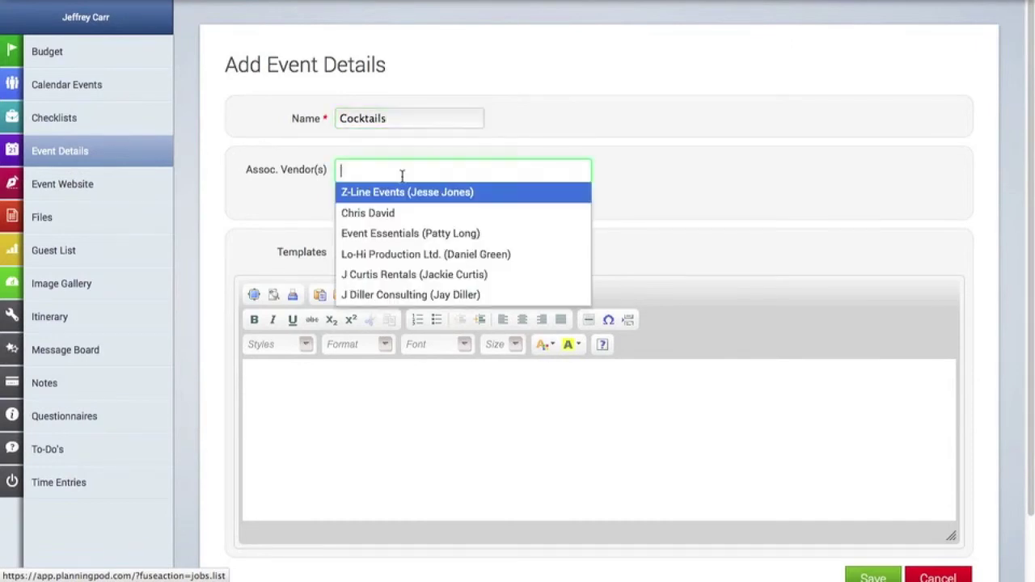
{"action": "left_click", "coordinate": [416, 274]}
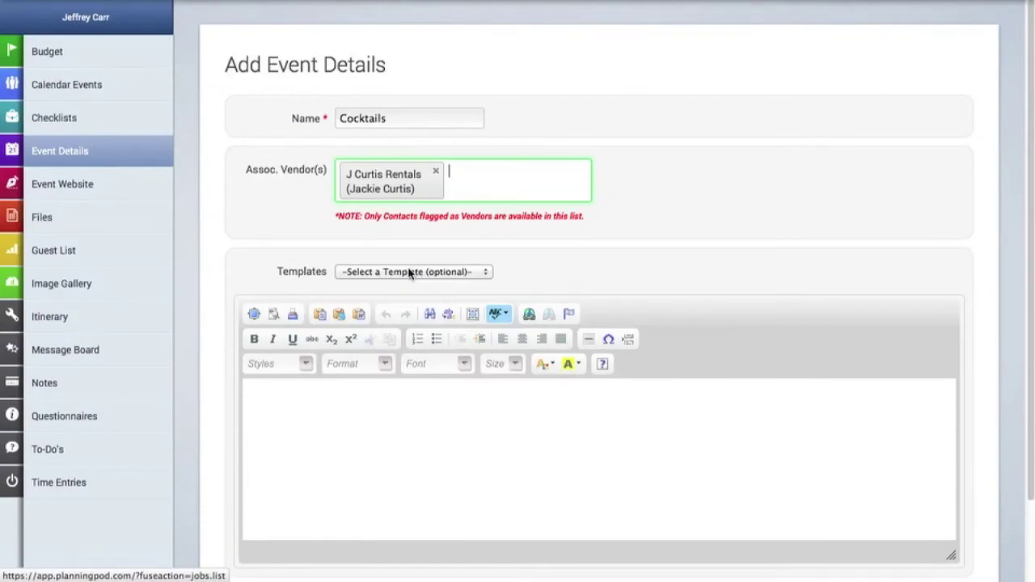
{"action": "left_click", "coordinate": [410, 272]}
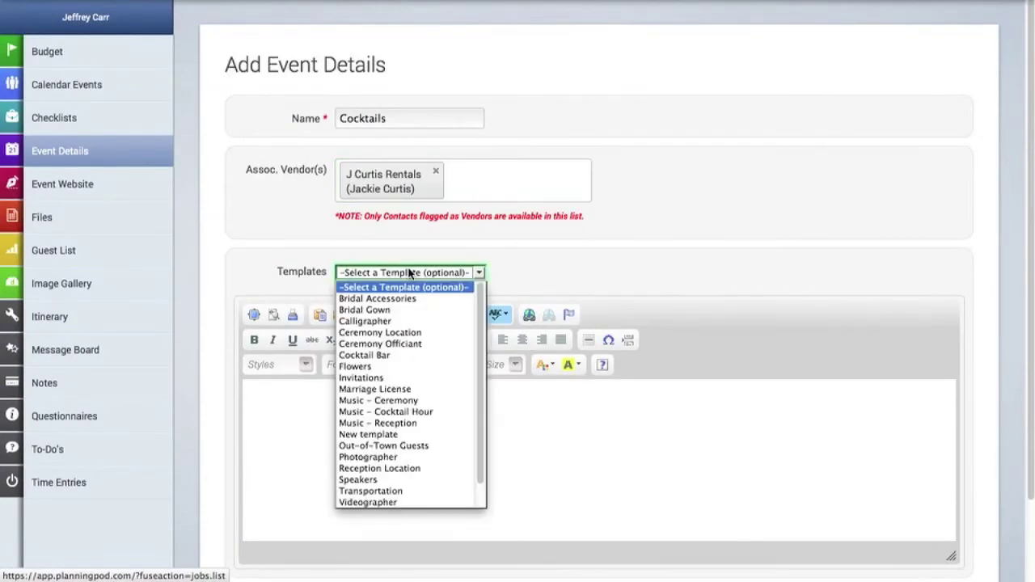
{"action": "left_click", "coordinate": [397, 355]}
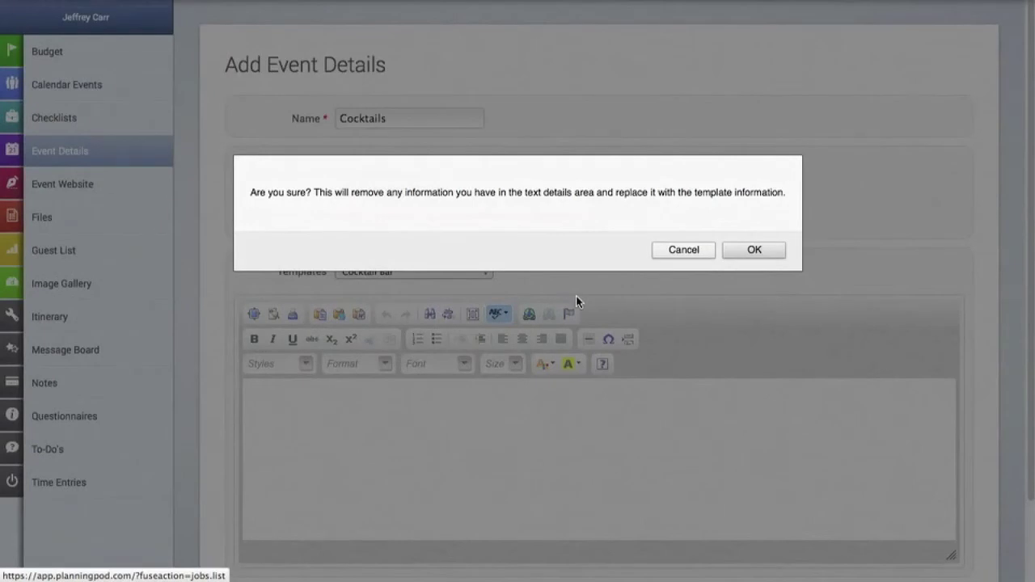
{"action": "left_click", "coordinate": [764, 253]}
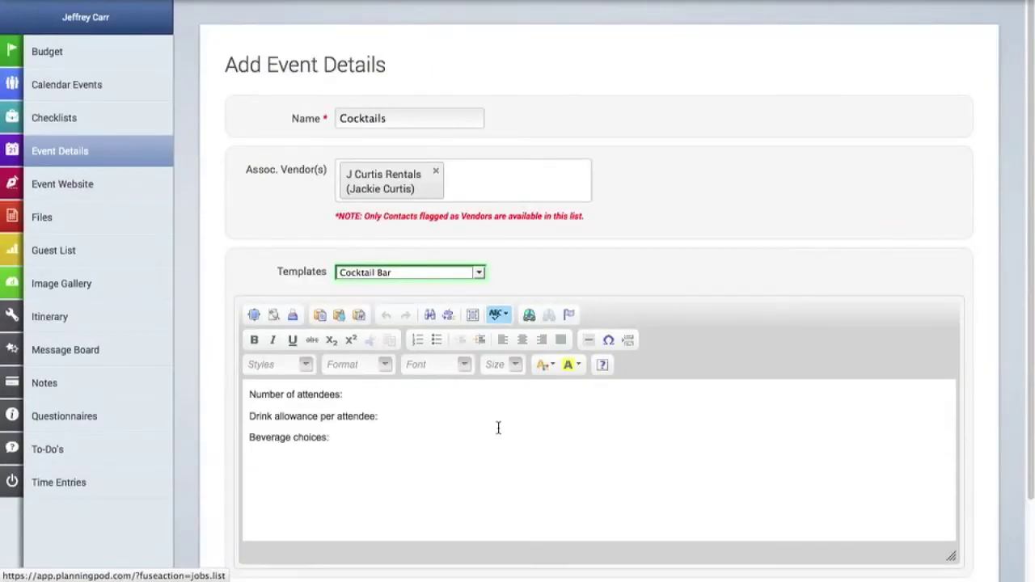
Complete the details with 370 attendees, a $12 drink allowance and beverage choices "beer (3), wine (3)", save the entry and view it
{"action": "left_click", "coordinate": [366, 393]}
{"action": "type", "text": "370"}
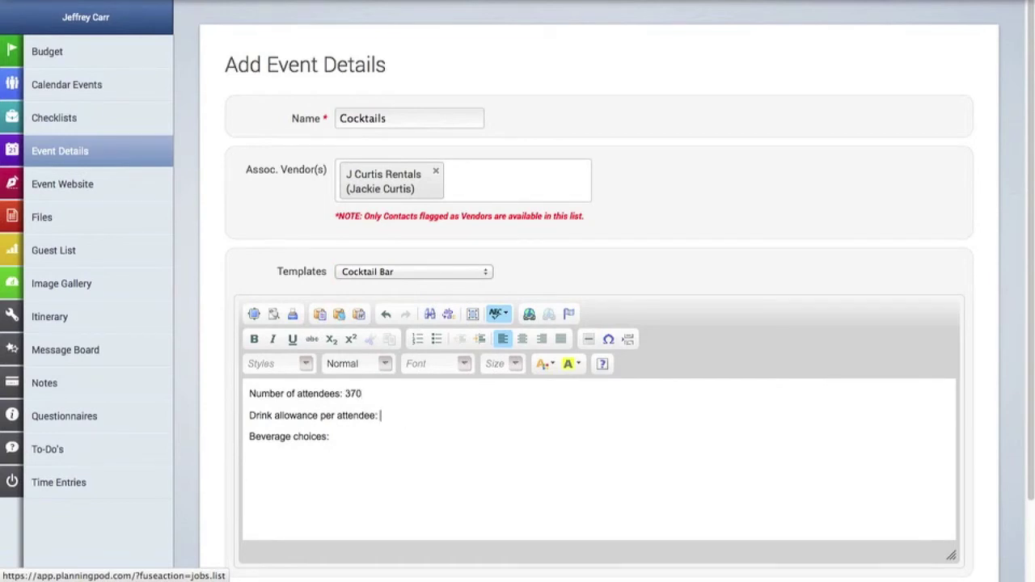
{"action": "type", "text": "$12"}
{"action": "key", "text": "Down"}
{"action": "type", "text": "beer (3), wine (3"}
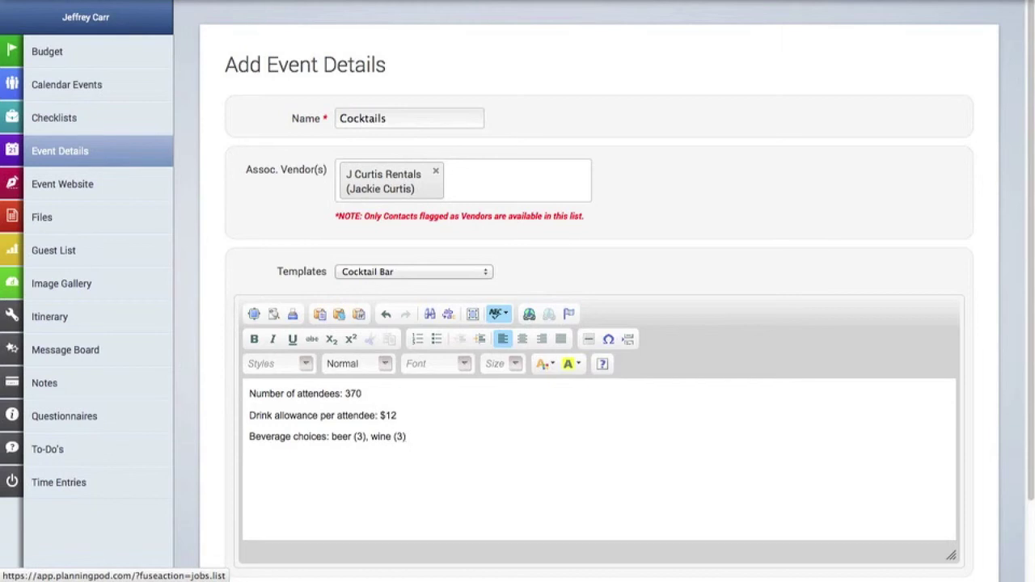
{"action": "scroll", "coordinate": [375, 426], "scroll_direction": "down", "scroll_amount": 2}
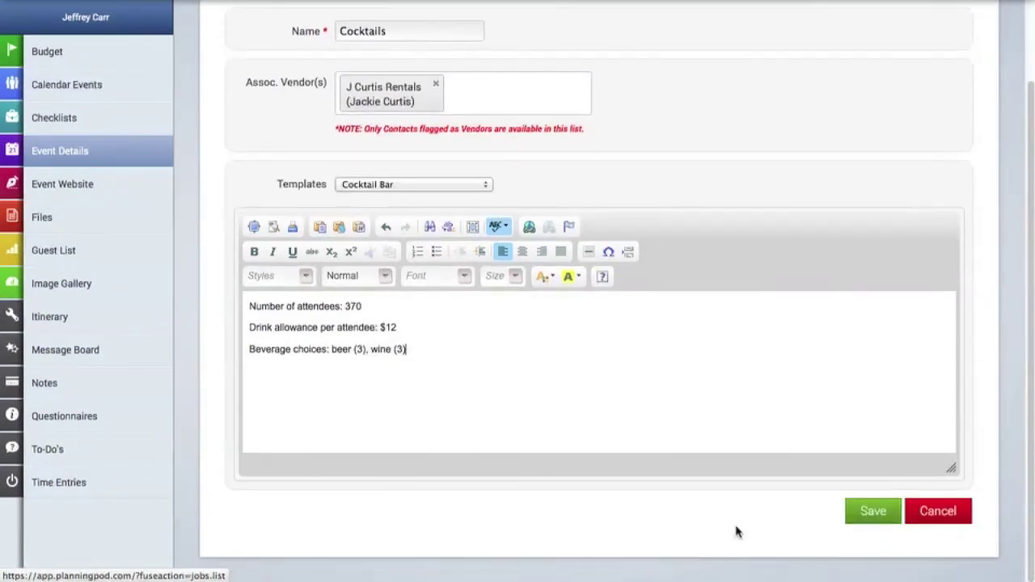
{"action": "left_click", "coordinate": [857, 522]}
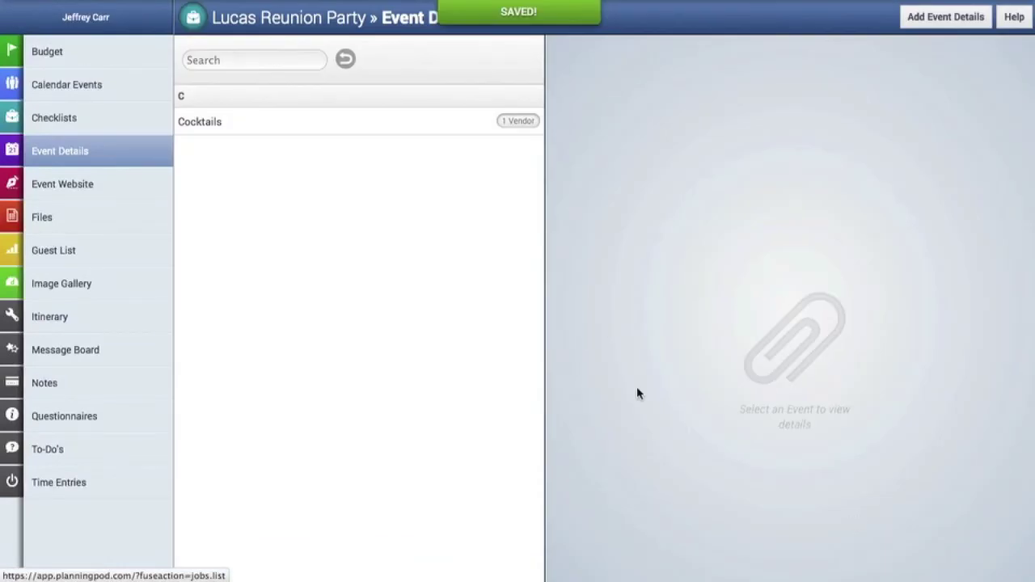
{"action": "left_click", "coordinate": [419, 131]}
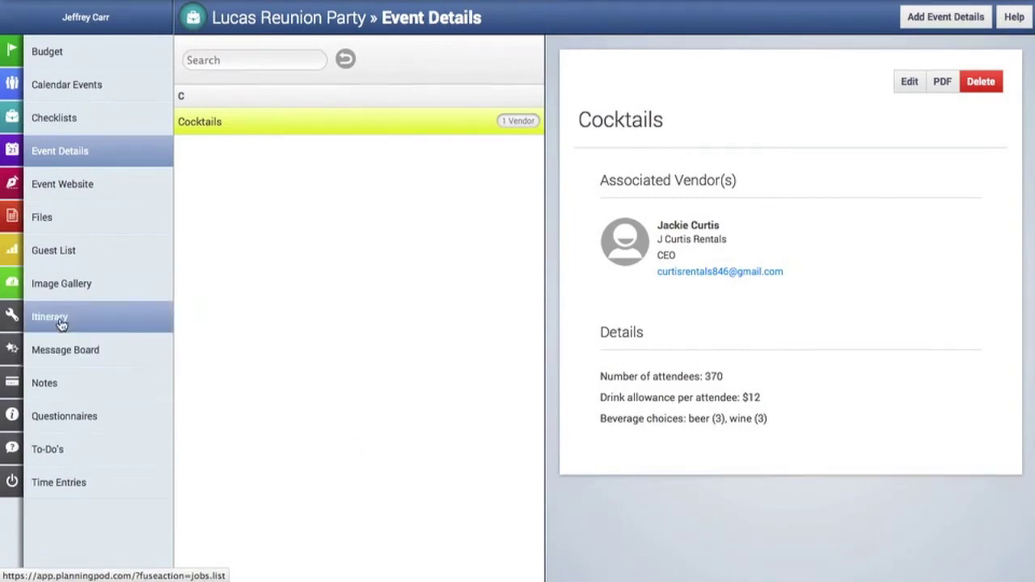
Start a new itinerary template in the account's templates and title it "Company Party"
{"action": "left_click", "coordinate": [46, 354]}
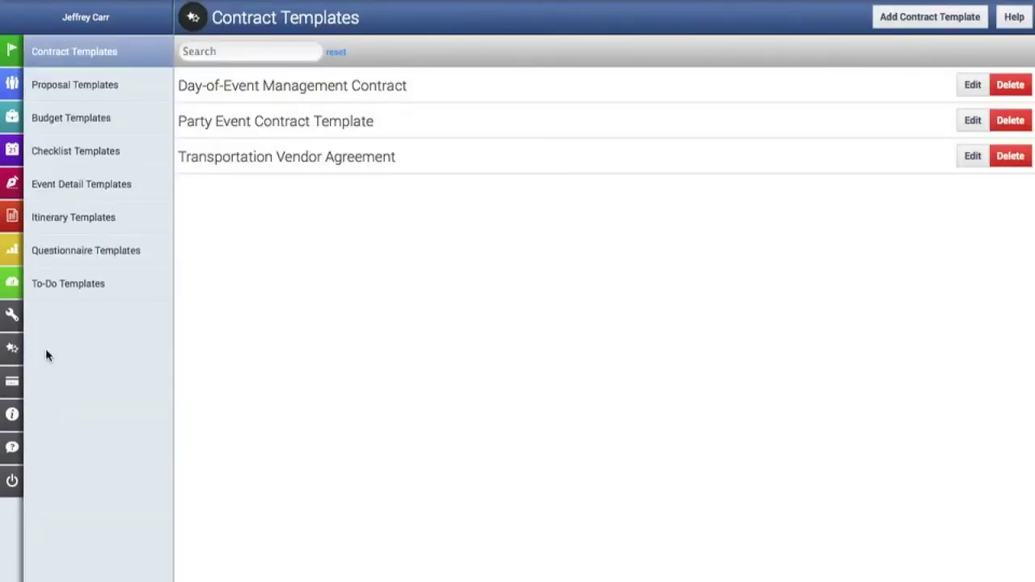
{"action": "left_click", "coordinate": [139, 223]}
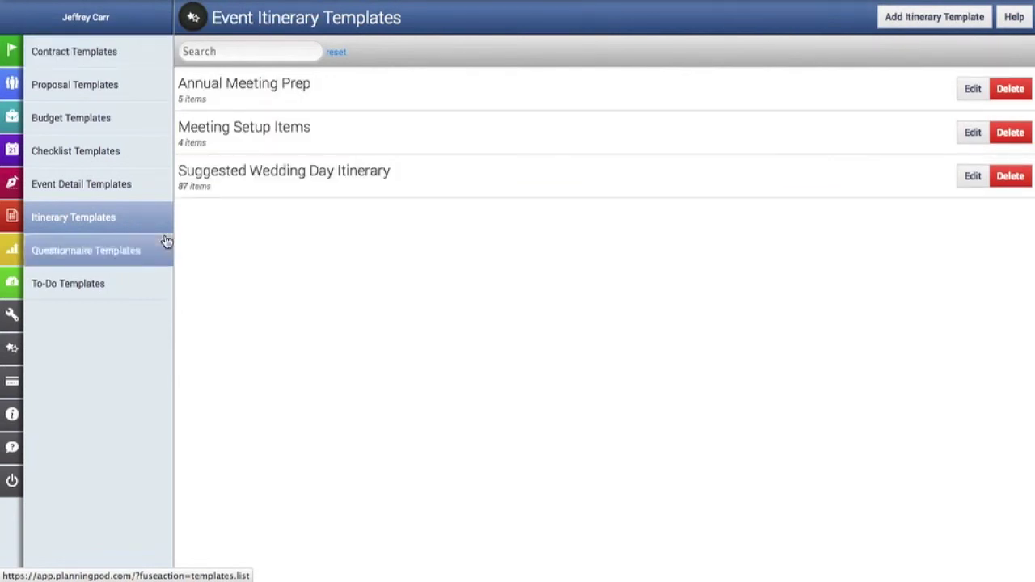
{"action": "left_click", "coordinate": [955, 11]}
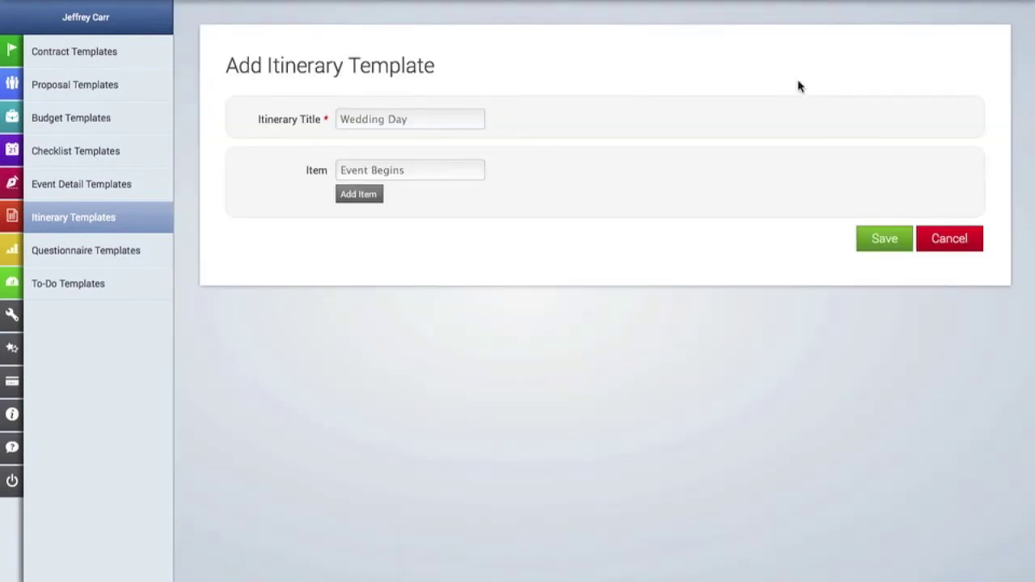
{"action": "left_click", "coordinate": [443, 122]}
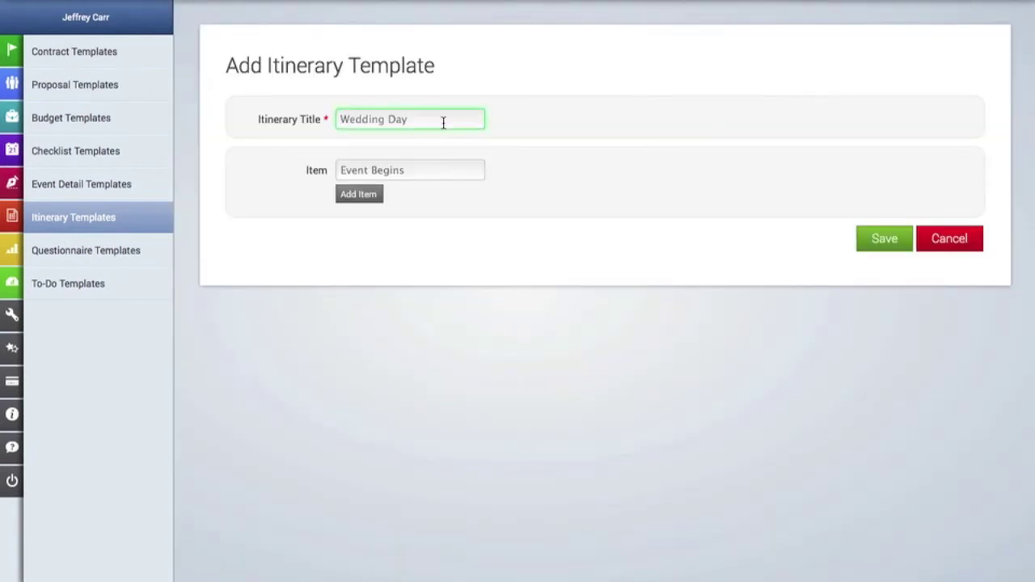
{"action": "type", "text": "Company Party"}
Add the itinerary items "Arrive at venue", "Begin setup" and "Hang / arrange decor", and save the template
{"action": "key", "text": "Tab"}
{"action": "type", "text": "Ar"}
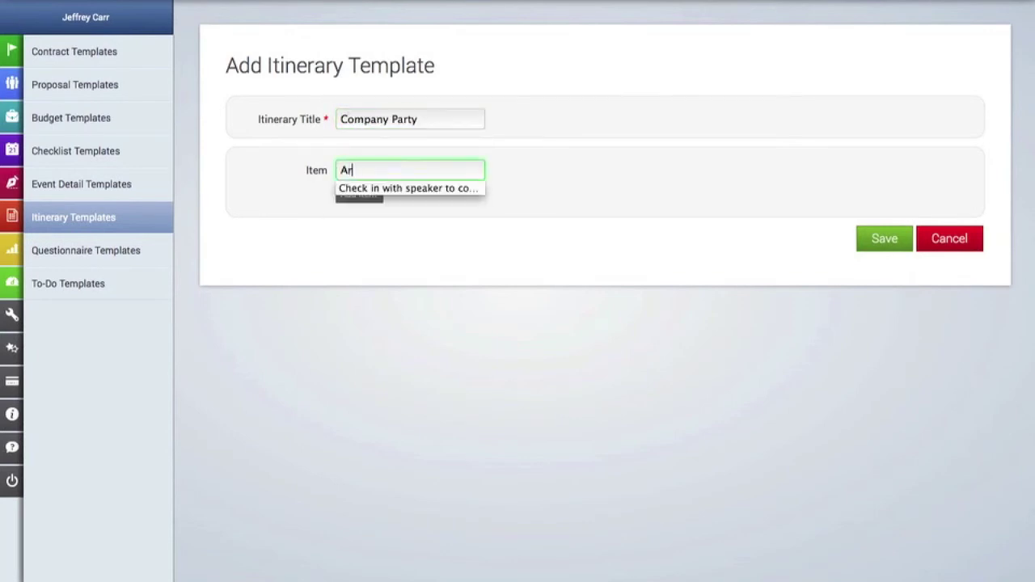
{"action": "type", "text": "rive at venue"}
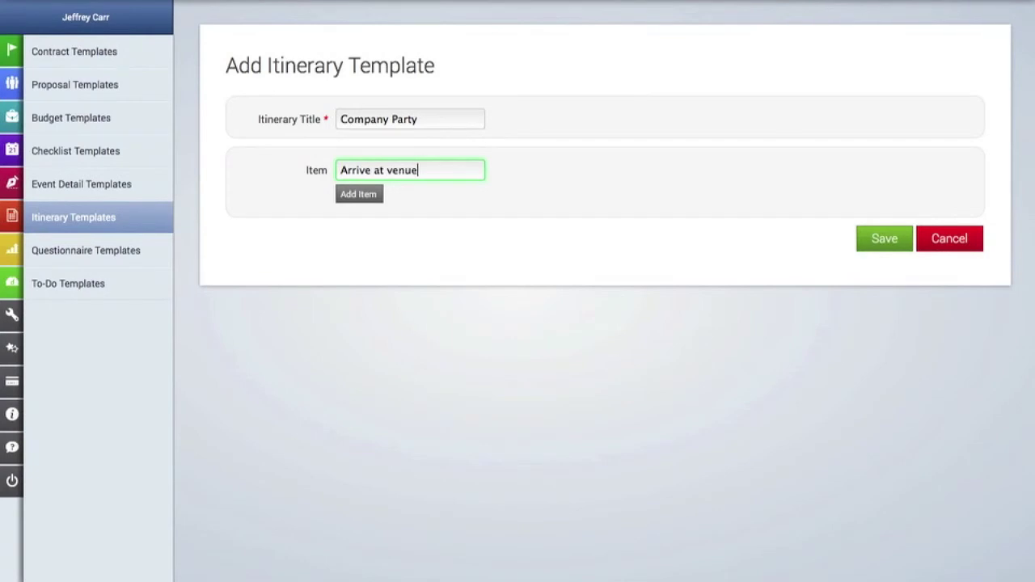
{"action": "left_click", "coordinate": [362, 198]}
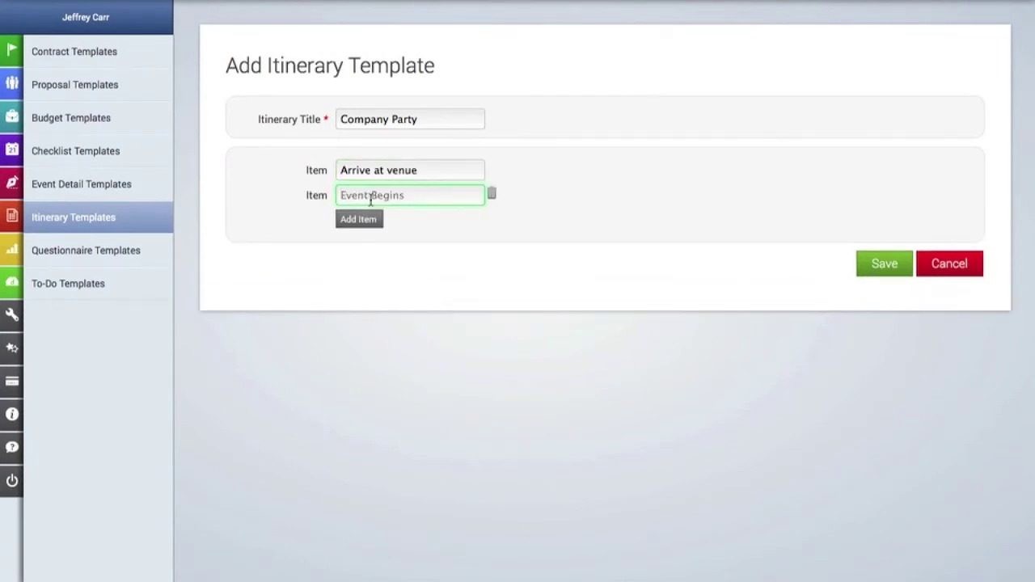
{"action": "type", "text": "Begin setup"}
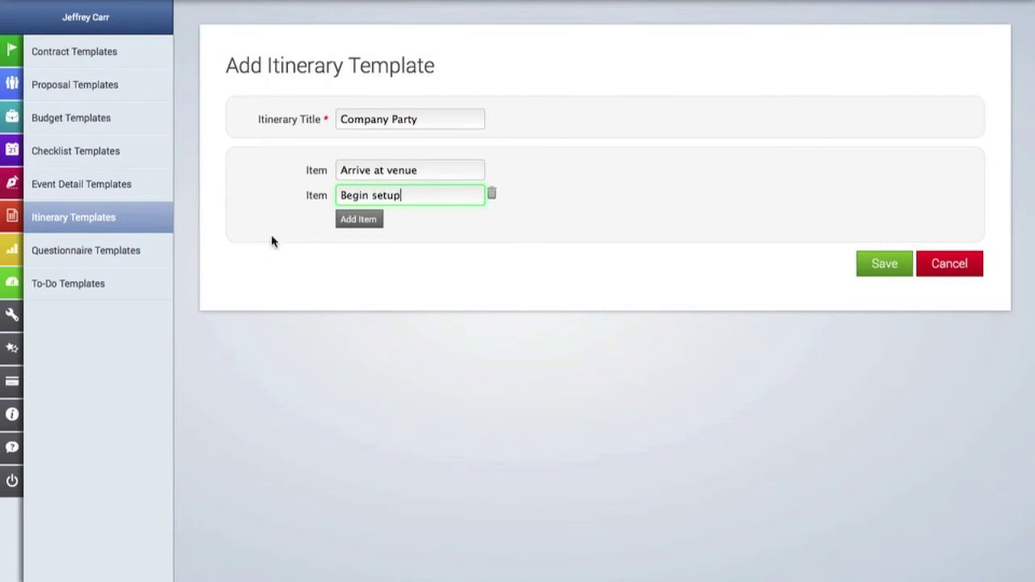
{"action": "left_click", "coordinate": [358, 219]}
{"action": "type", "text": "Hang / arrange decor"}
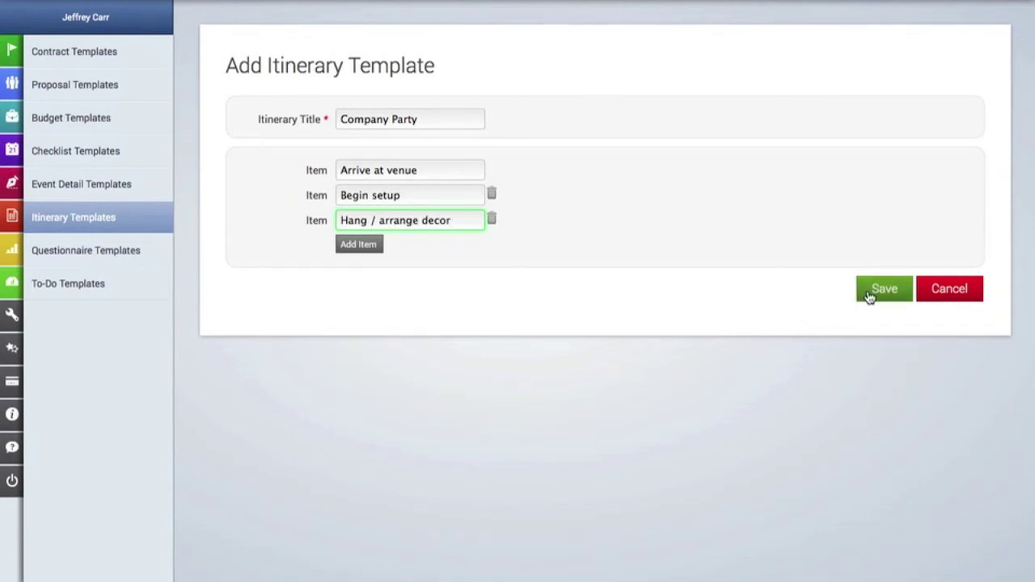
{"action": "left_click", "coordinate": [869, 298]}
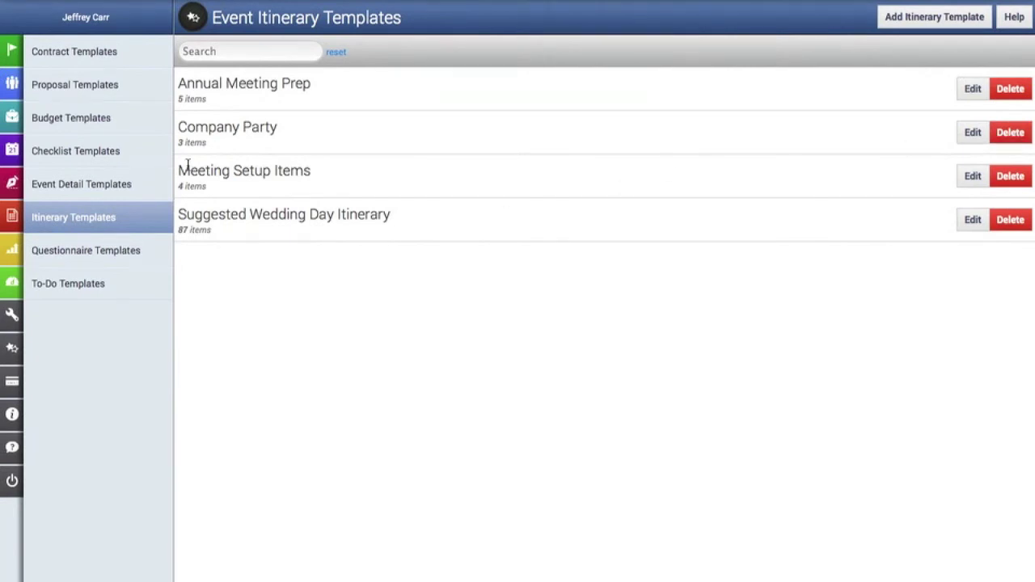
Open the itinerary of the Lucas Reunion Party event
{"action": "mouse_move", "coordinate": [12, 120]}
{"action": "left_click", "coordinate": [50, 120]}
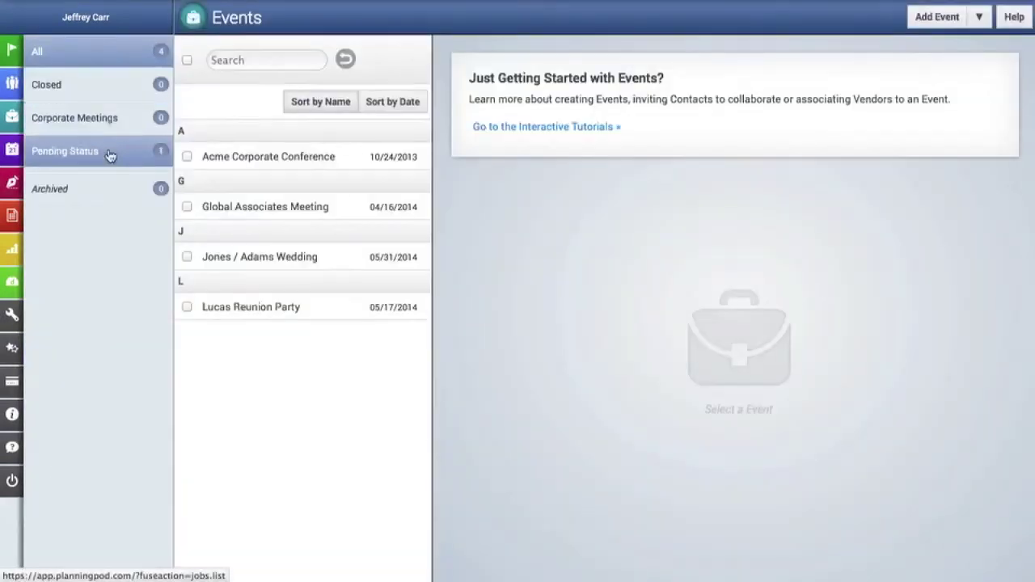
{"action": "left_click", "coordinate": [253, 308]}
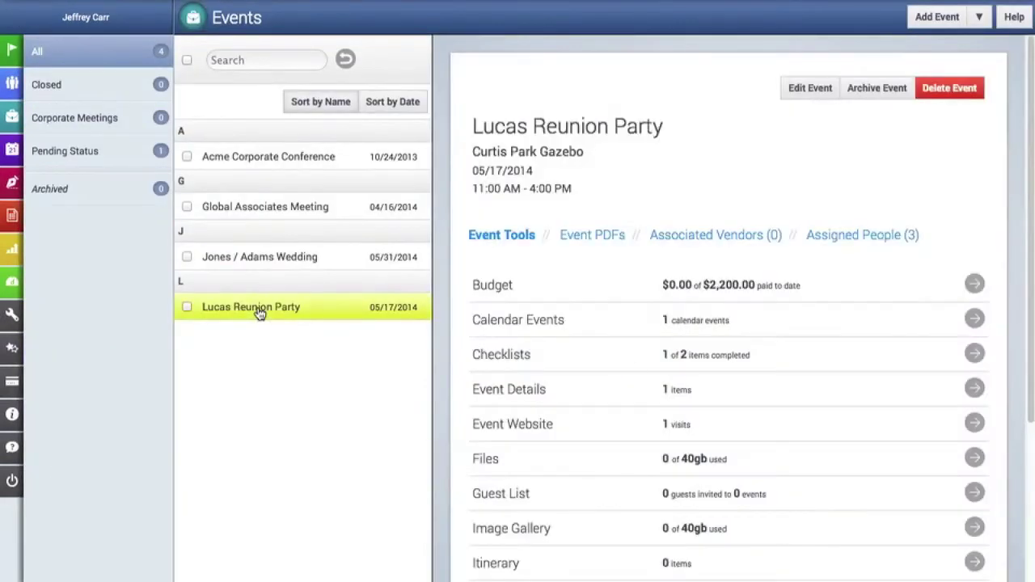
{"action": "scroll", "coordinate": [889, 427], "scroll_direction": "down", "scroll_amount": 3}
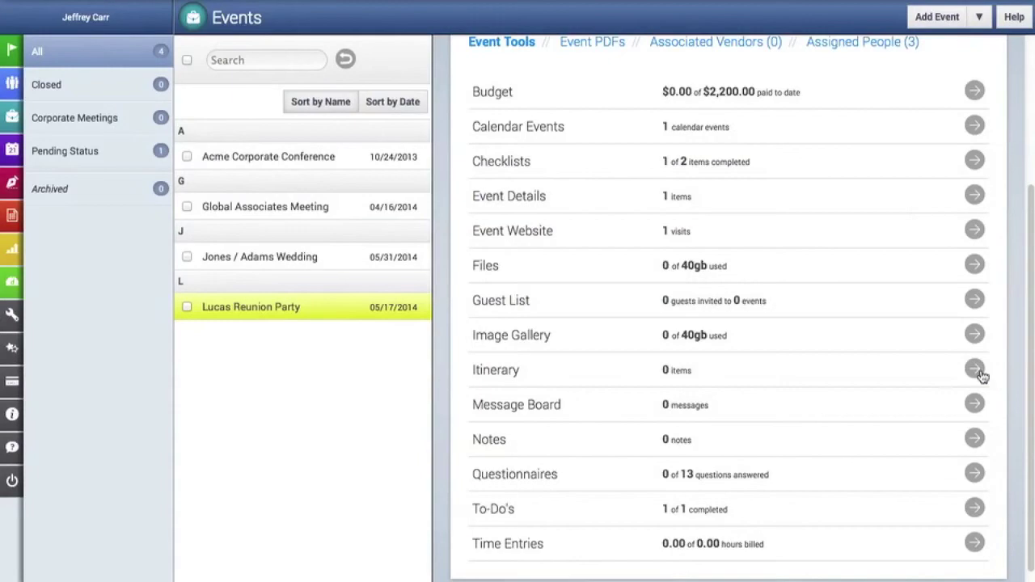
{"action": "left_click", "coordinate": [975, 371]}
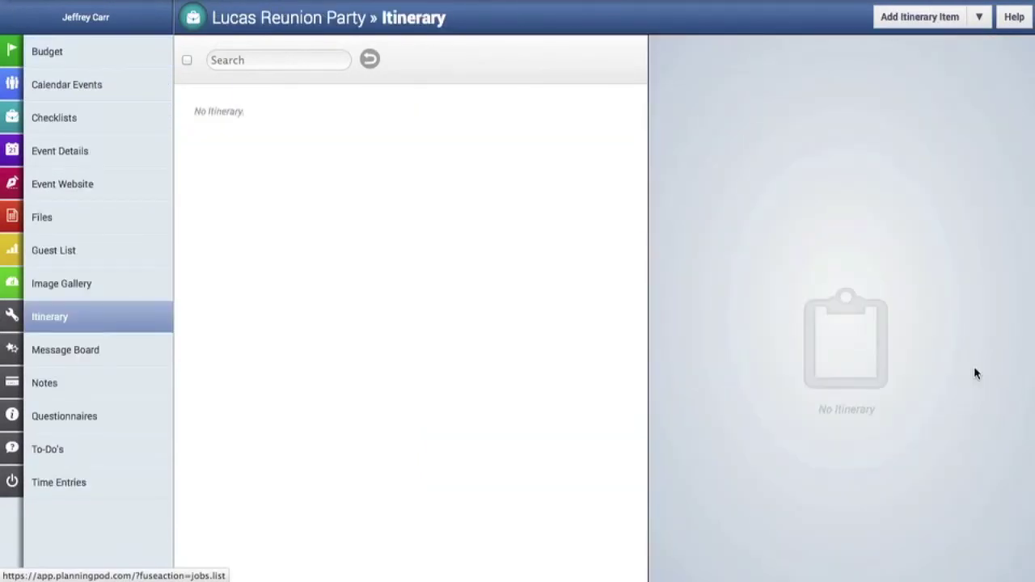
Import the Company Party itinerary template into the event's itinerary and save
{"action": "left_click", "coordinate": [981, 21]}
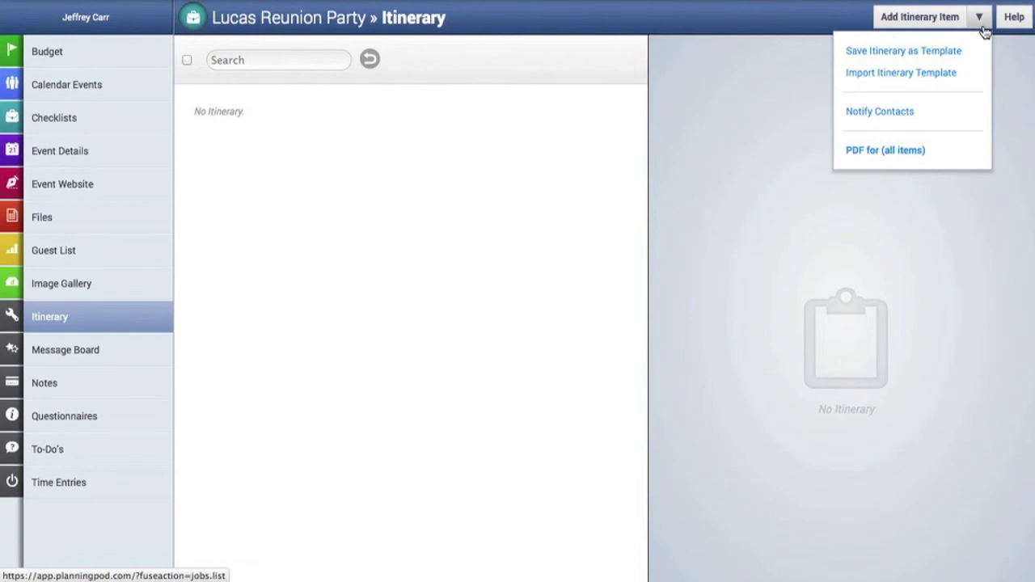
{"action": "left_click", "coordinate": [925, 74]}
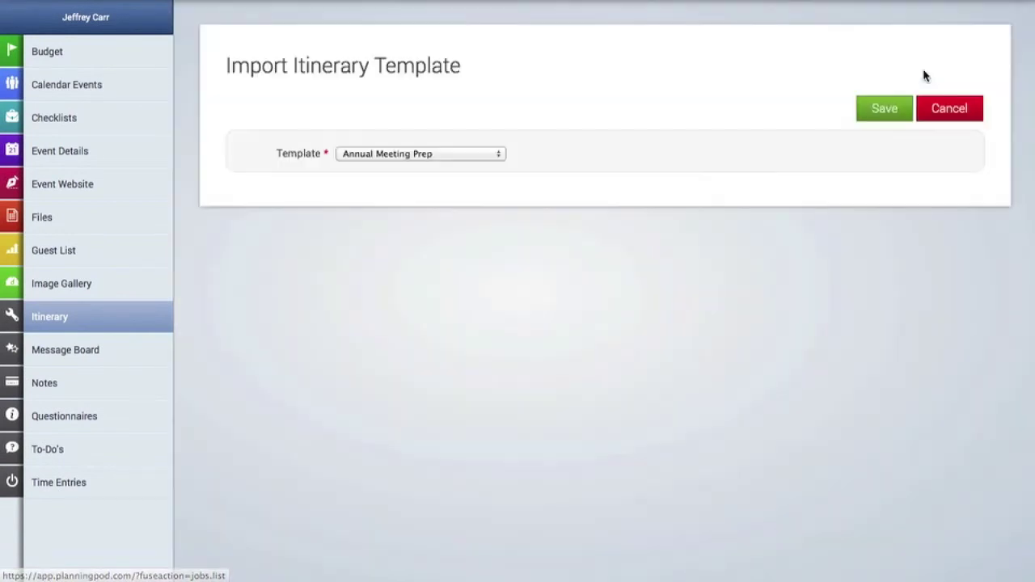
{"action": "left_click", "coordinate": [437, 155]}
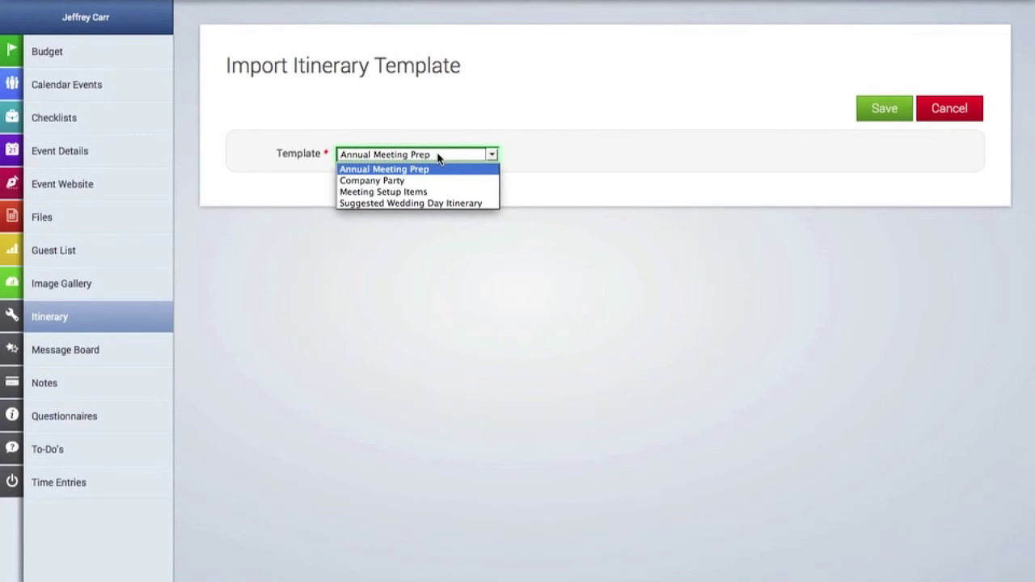
{"action": "left_click", "coordinate": [408, 179]}
{"action": "left_click", "coordinate": [901, 107]}
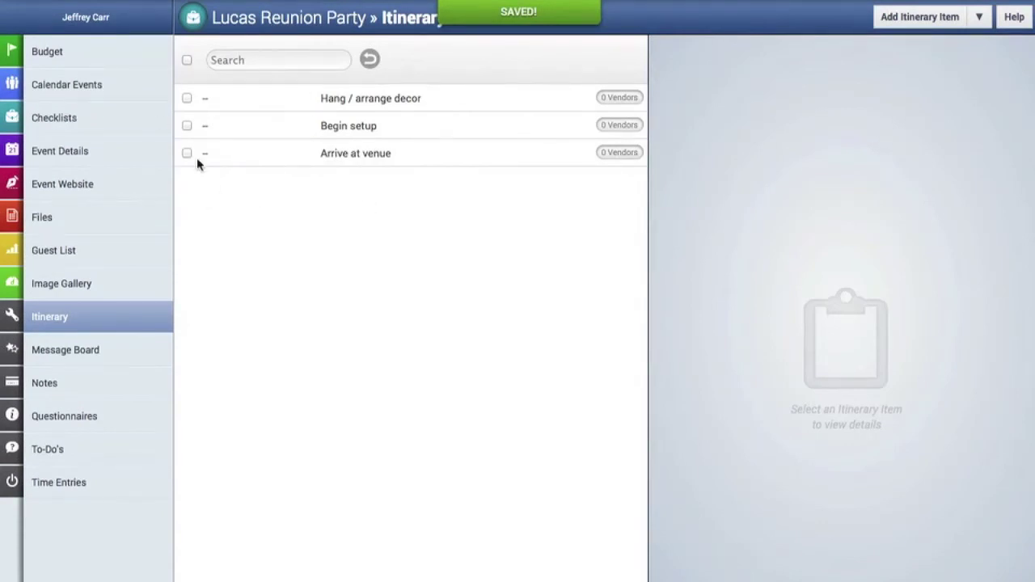
Change the date of all three imported itinerary items together to 02/08/2014
{"action": "left_click", "coordinate": [187, 98]}
{"action": "left_click", "coordinate": [187, 126]}
{"action": "left_click", "coordinate": [187, 154]}
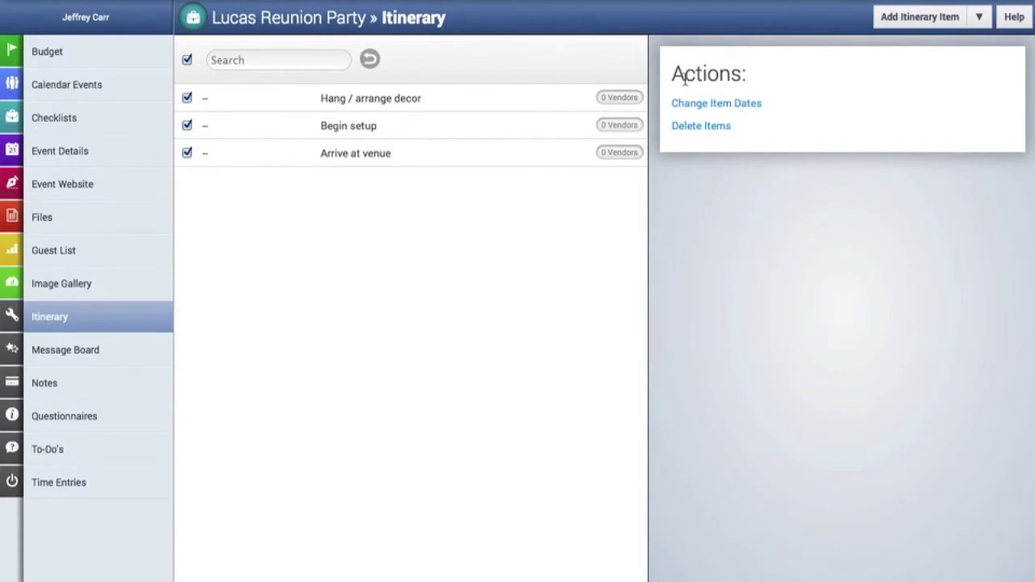
{"action": "left_click", "coordinate": [723, 103]}
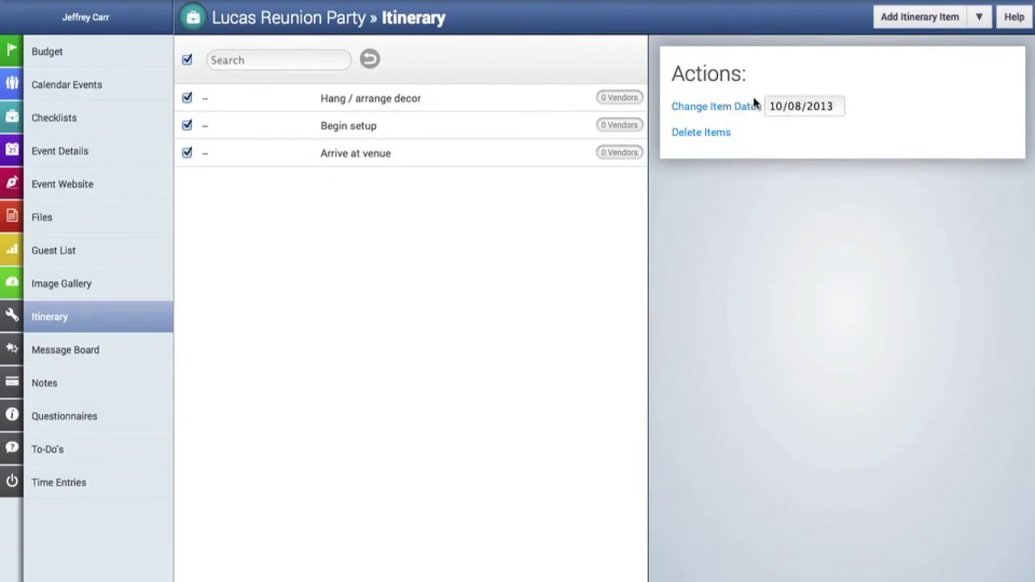
{"action": "left_click", "coordinate": [804, 104]}
{"action": "left_click", "coordinate": [902, 130]}
{"action": "left_click", "coordinate": [901, 130]}
{"action": "left_click", "coordinate": [902, 130]}
{"action": "left_click", "coordinate": [902, 130]}
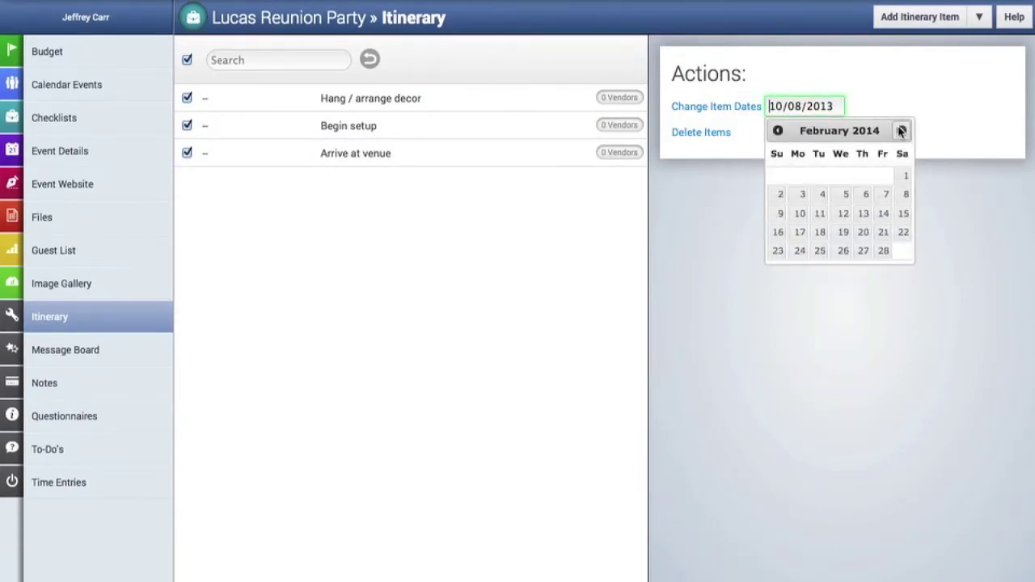
{"action": "left_click", "coordinate": [904, 196]}
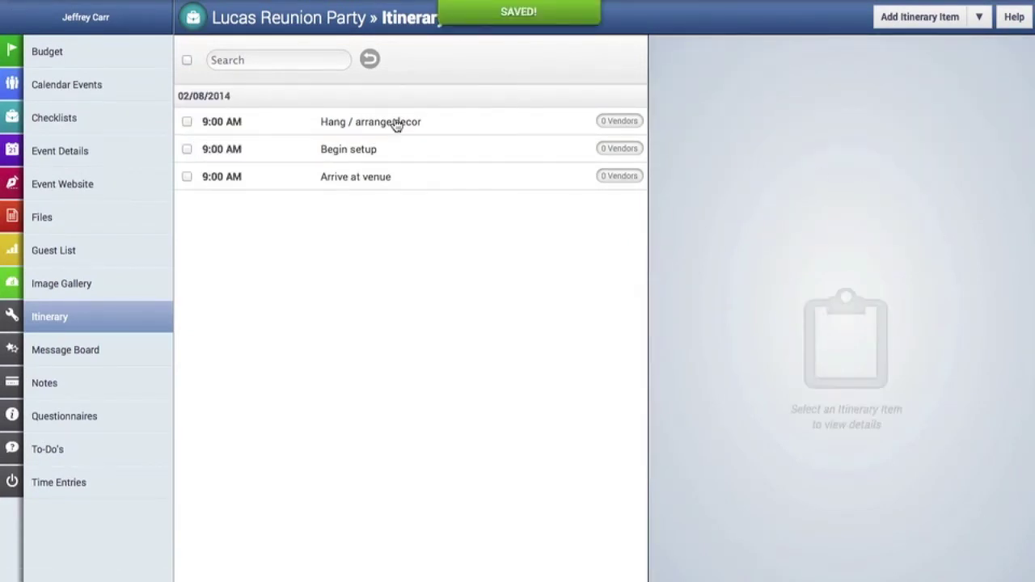
Edit the "Hang / arrange decor" item to start at 11:45 AM in Ballroom A, and save it
{"action": "left_click", "coordinate": [402, 124]}
{"action": "left_click", "coordinate": [951, 76]}
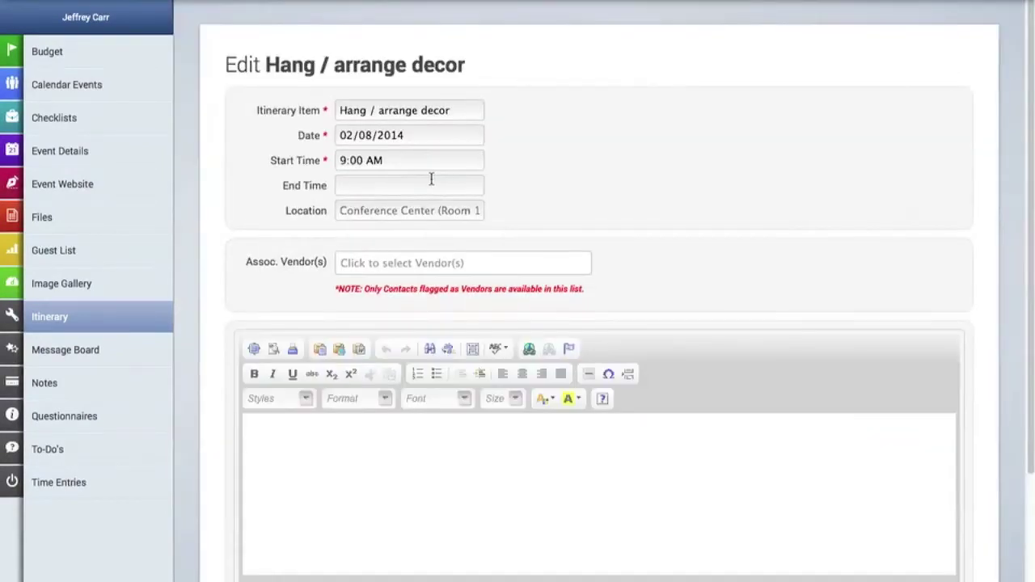
{"action": "left_click_drag", "start_coordinate": [365, 161], "coordinate": [320, 160]}
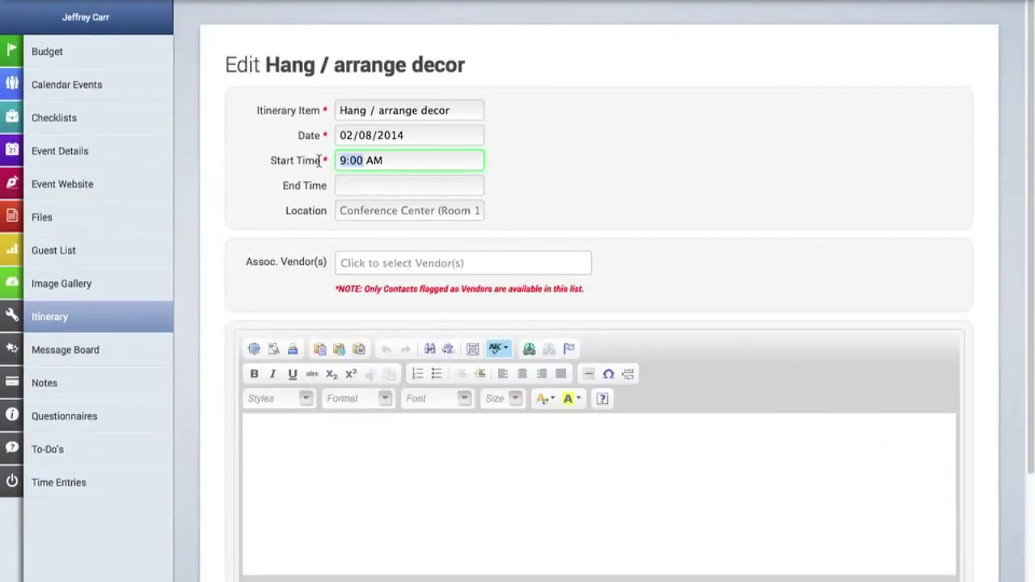
{"action": "type", "text": "11:45"}
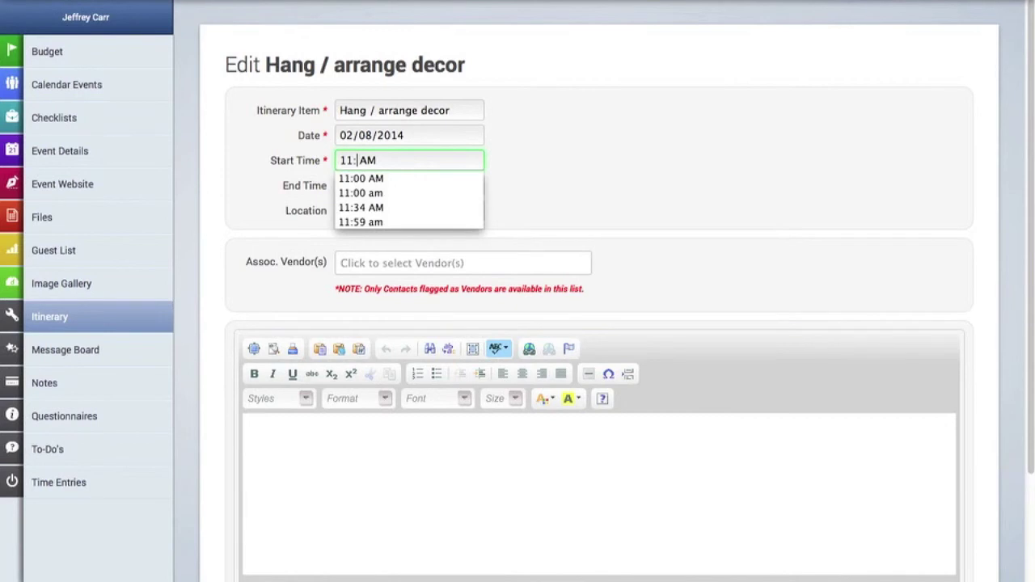
{"action": "left_click", "coordinate": [376, 211]}
{"action": "type", "text": "Ball"}
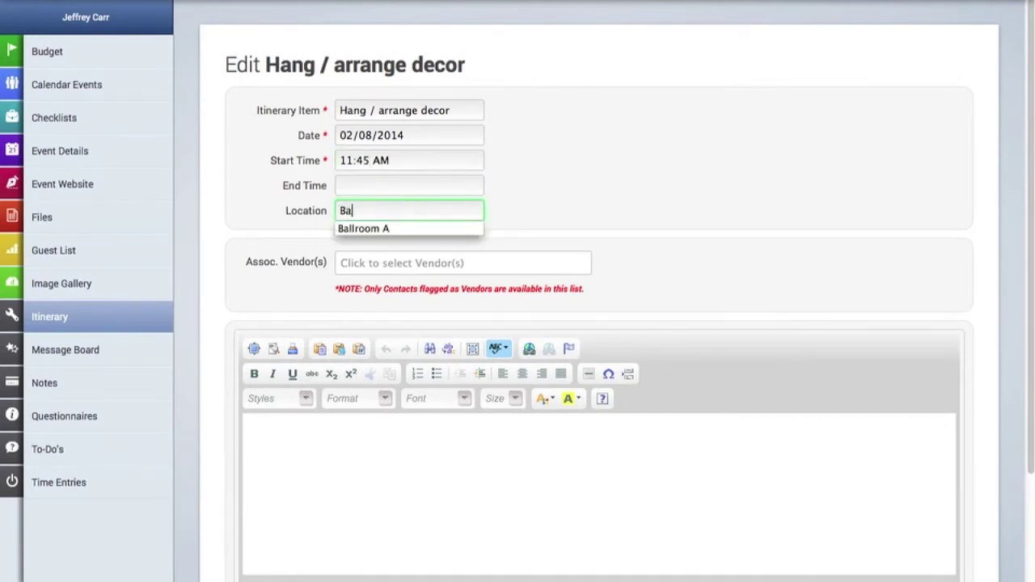
{"action": "key", "text": "Down"}
{"action": "key", "text": "Return"}
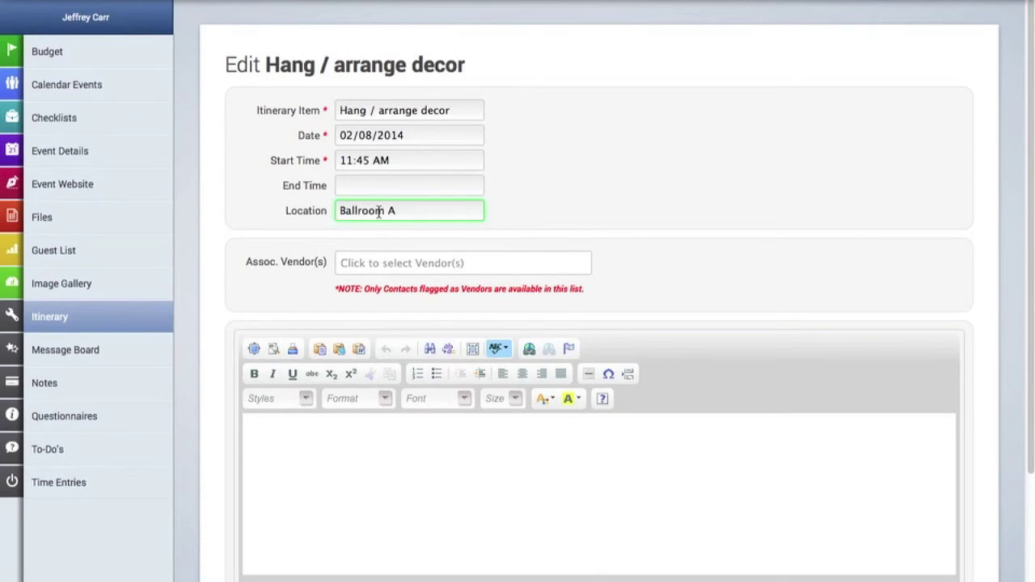
{"action": "scroll", "coordinate": [418, 236], "scroll_direction": "down", "scroll_amount": 3}
{"action": "left_click", "coordinate": [891, 522]}
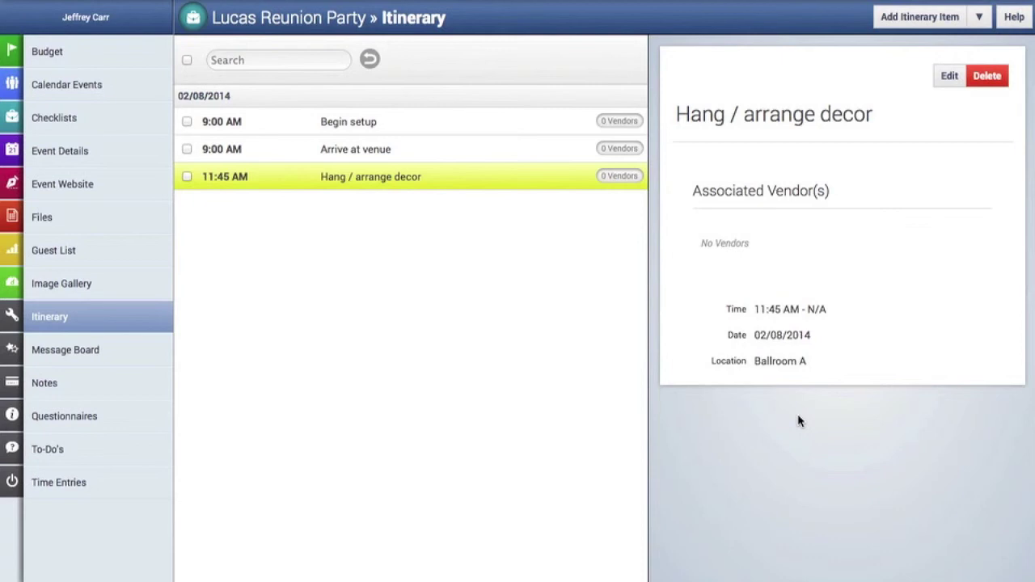
Start a new questionnaire template in the account's templates and title it "Event Theme Questions"
{"action": "mouse_move", "coordinate": [29, 348]}
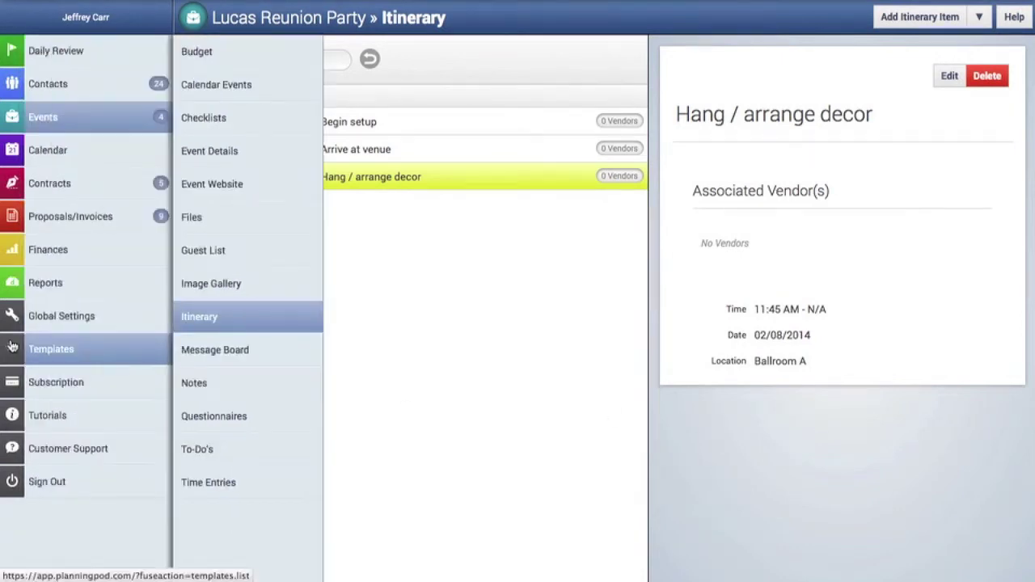
{"action": "left_click", "coordinate": [28, 348]}
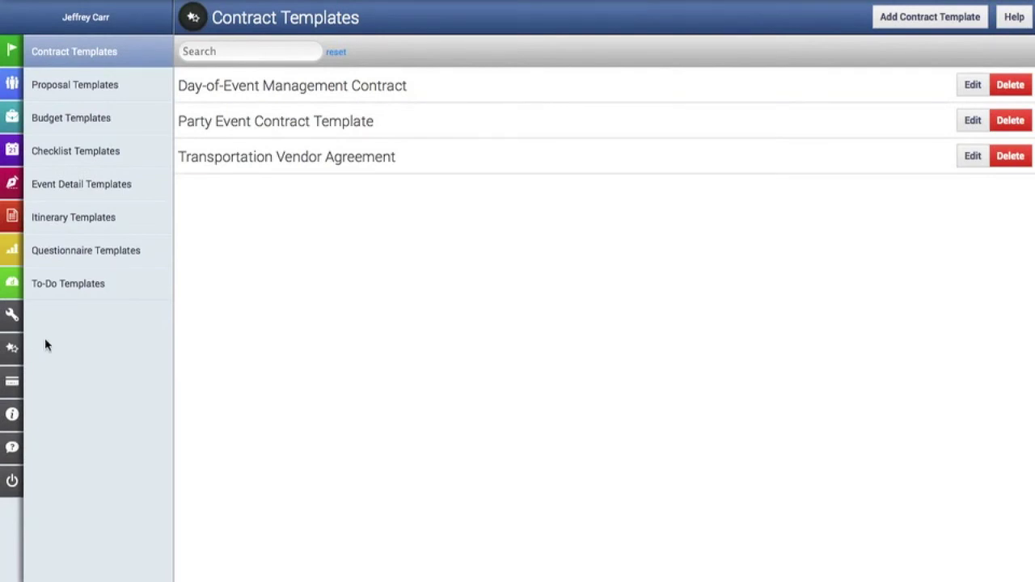
{"action": "left_click", "coordinate": [165, 256]}
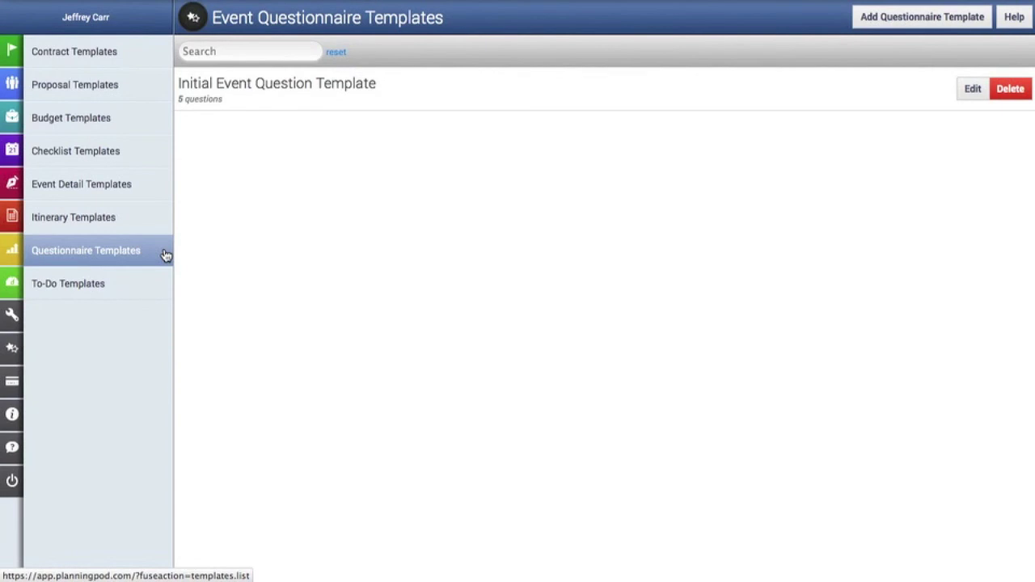
{"action": "left_click", "coordinate": [902, 17]}
{"action": "left_click", "coordinate": [454, 121]}
{"action": "type", "text": "Event Theme Questions"}
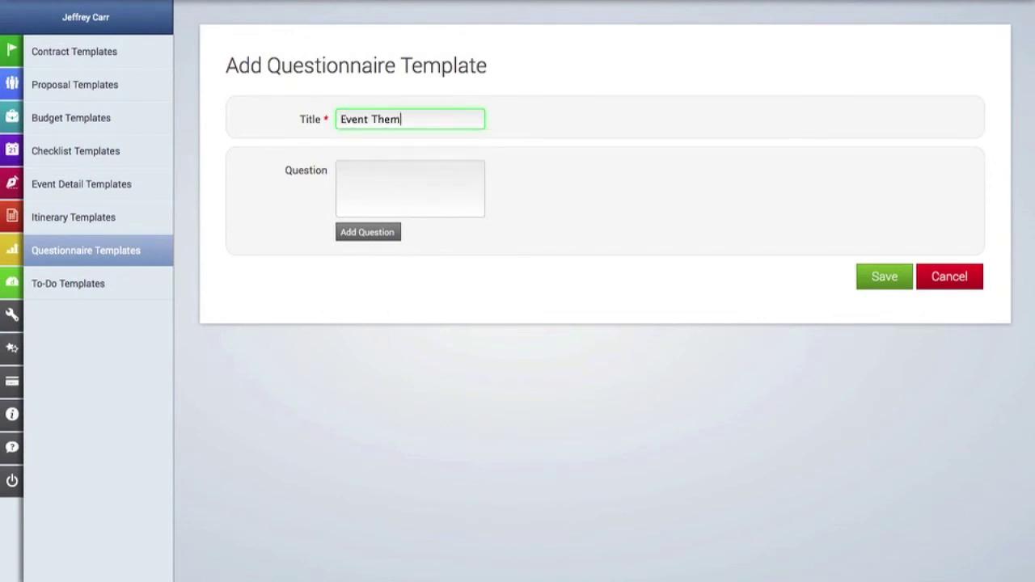
Add the questions "What general overall theme do you prefer?", "What are your preferred colors?" and "Is there any charitable focus?", and save the template
{"action": "left_click", "coordinate": [410, 189]}
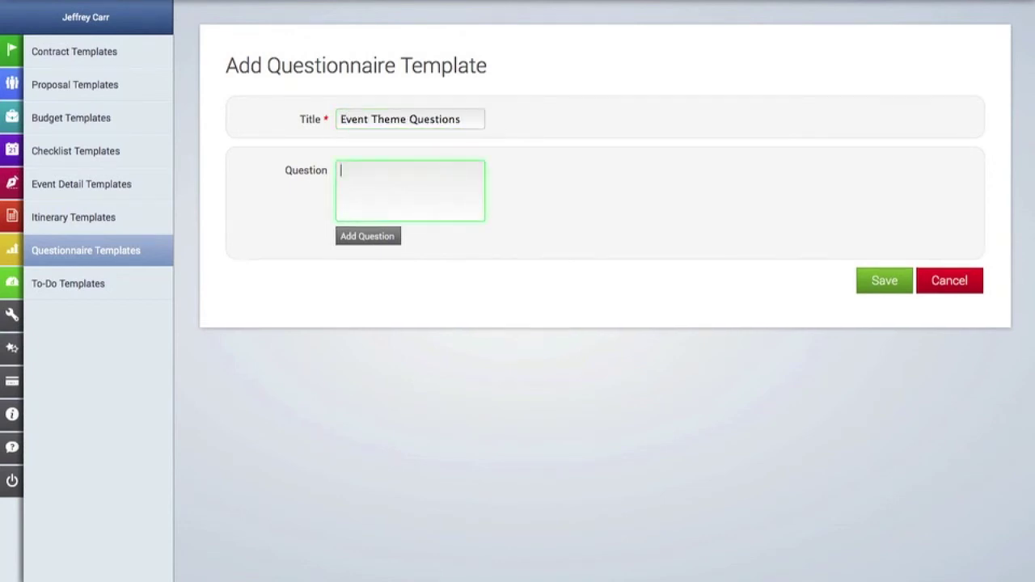
{"action": "type", "text": "What general over all theme"}
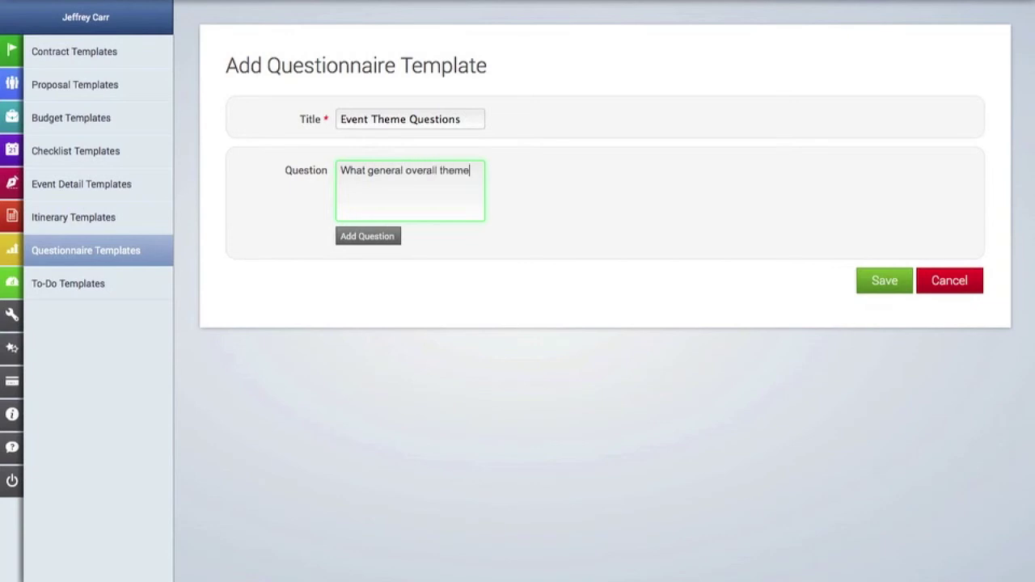
{"action": "type", "text": " do you prefer?"}
{"action": "left_click", "coordinate": [370, 238]}
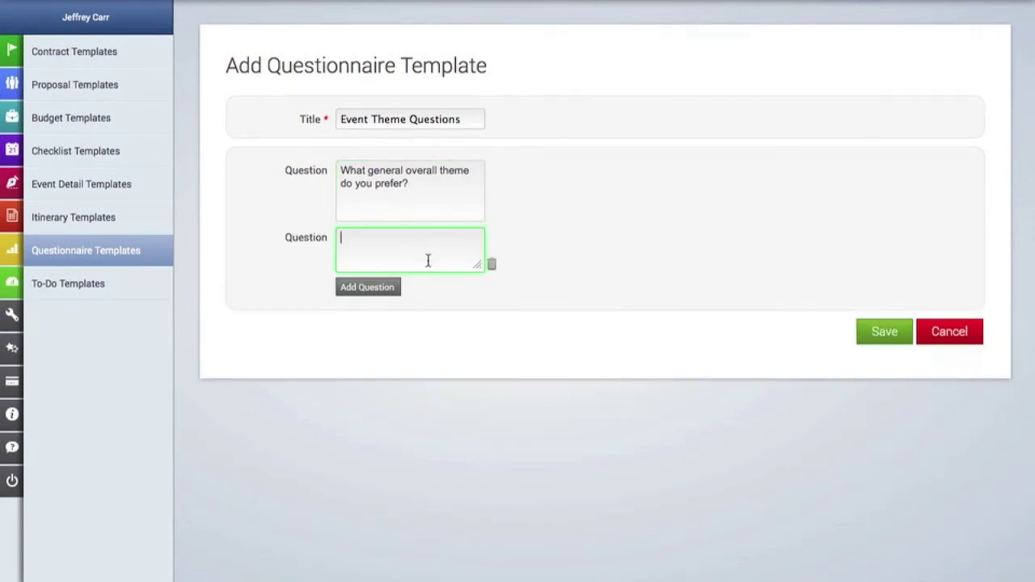
{"action": "type", "text": "What are your preferred co"}
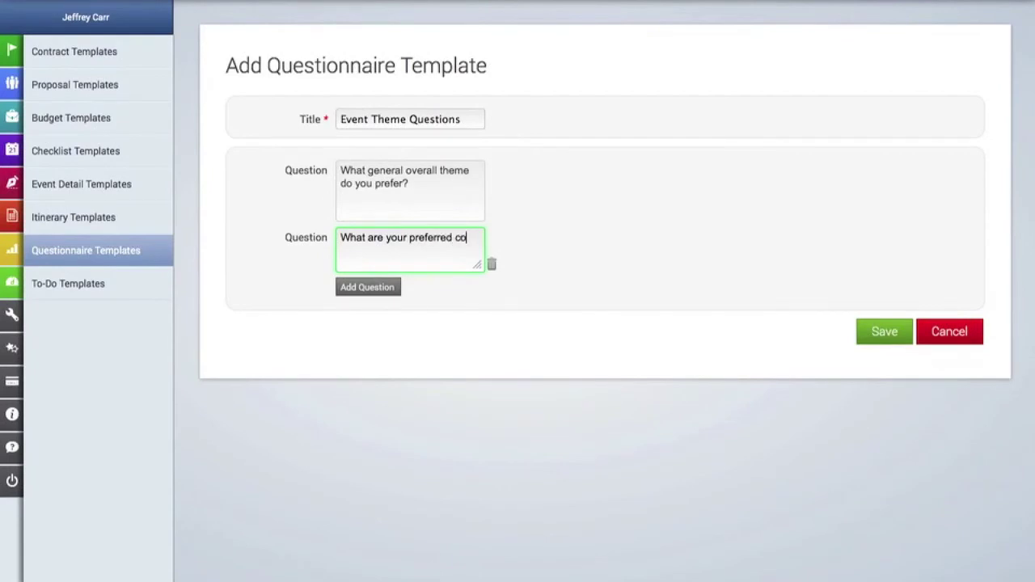
{"action": "type", "text": "lors?"}
{"action": "left_click", "coordinate": [377, 298]}
{"action": "left_click", "coordinate": [377, 296]}
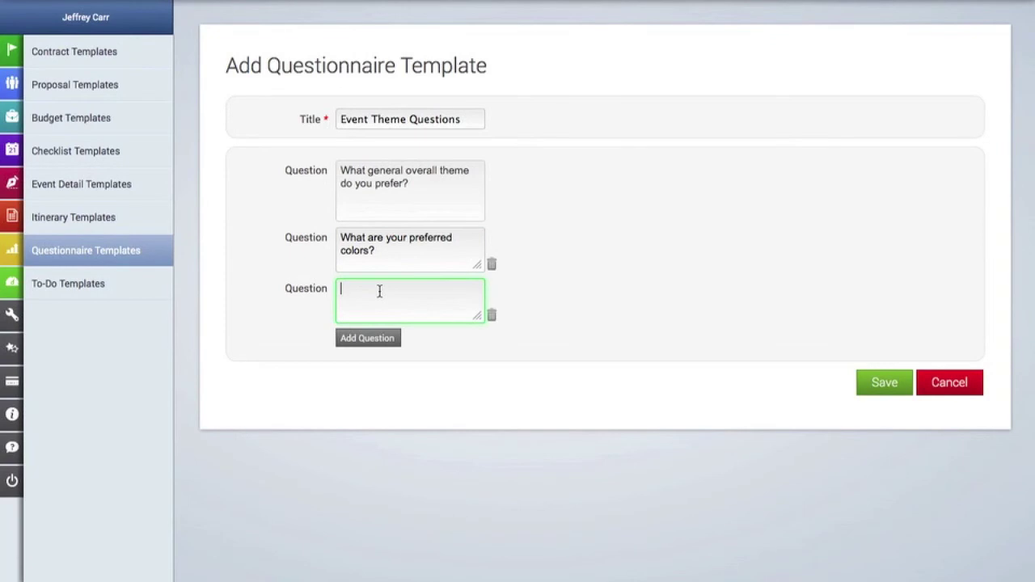
{"action": "type", "text": "Is there any charitable focus?"}
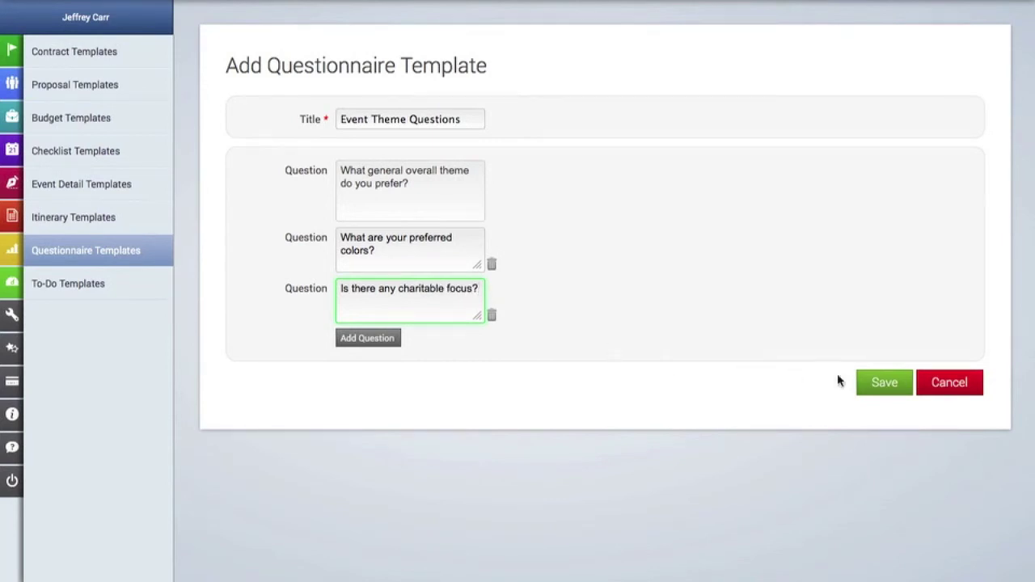
{"action": "left_click", "coordinate": [885, 383]}
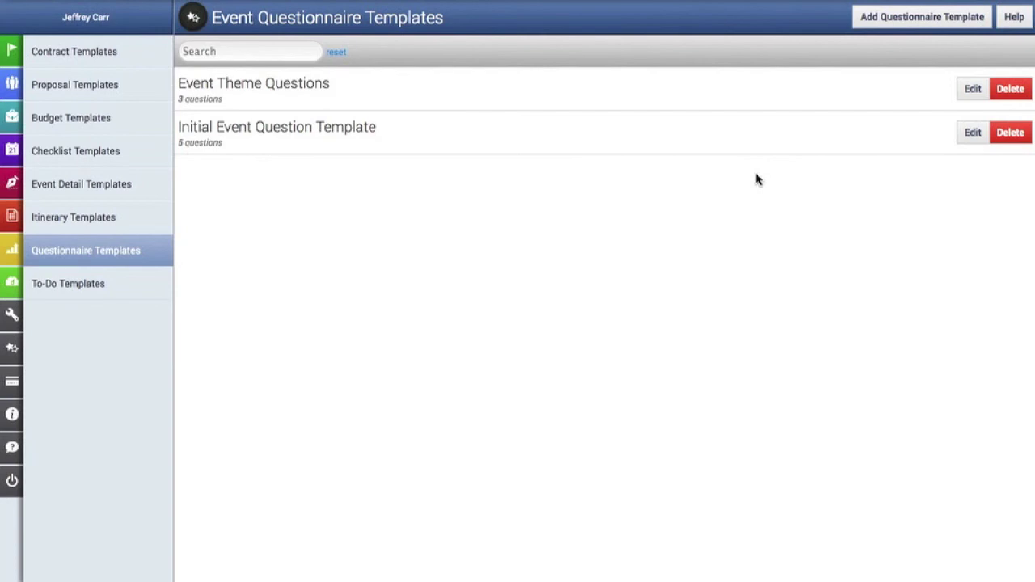
Open the questionnaires of the Lucas Reunion Party event
{"action": "mouse_move", "coordinate": [16, 117]}
{"action": "left_click", "coordinate": [56, 120]}
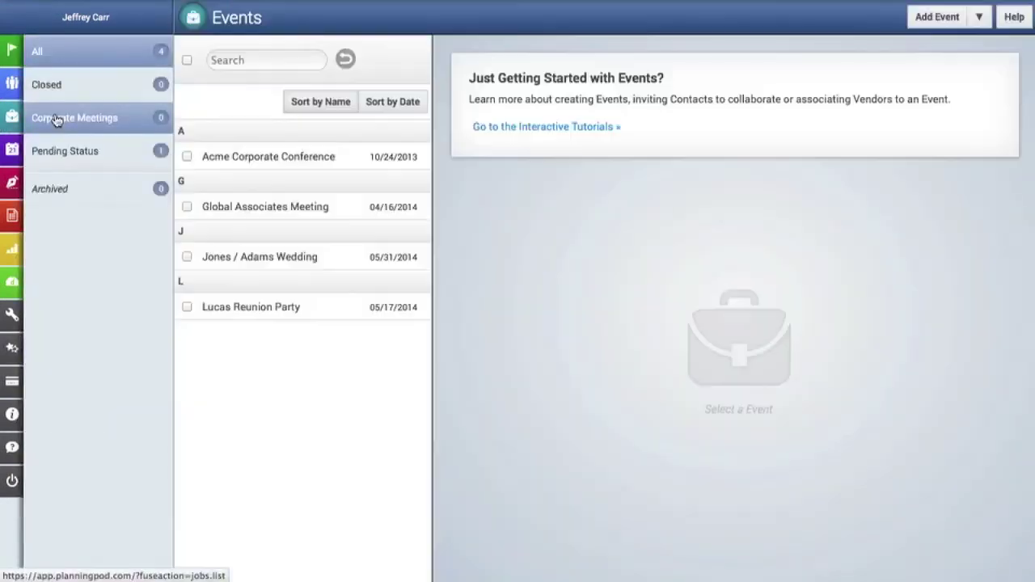
{"action": "left_click", "coordinate": [263, 313]}
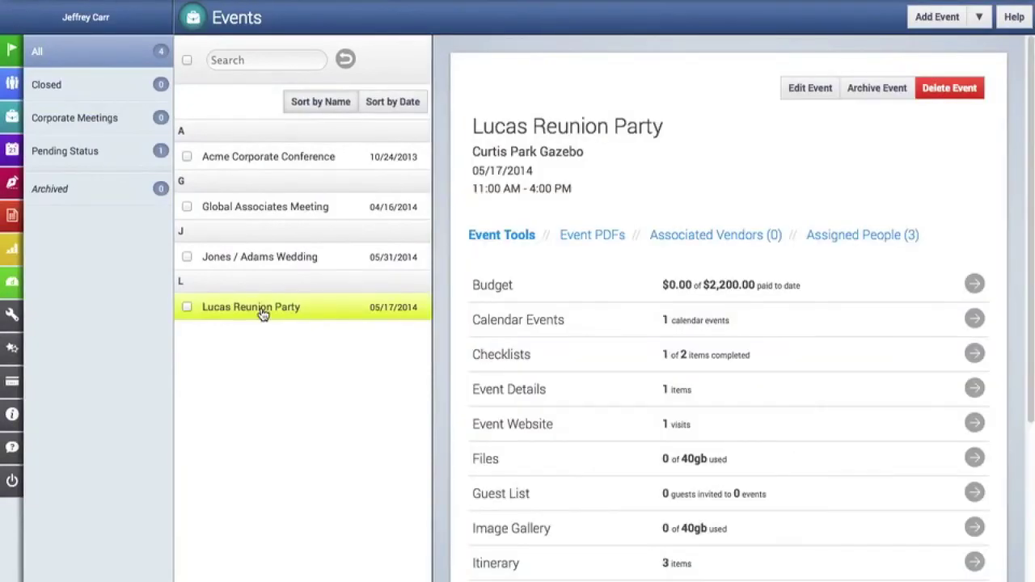
{"action": "scroll", "coordinate": [659, 415], "scroll_direction": "down", "scroll_amount": 1}
{"action": "scroll", "coordinate": [659, 416], "scroll_direction": "down", "scroll_amount": 3}
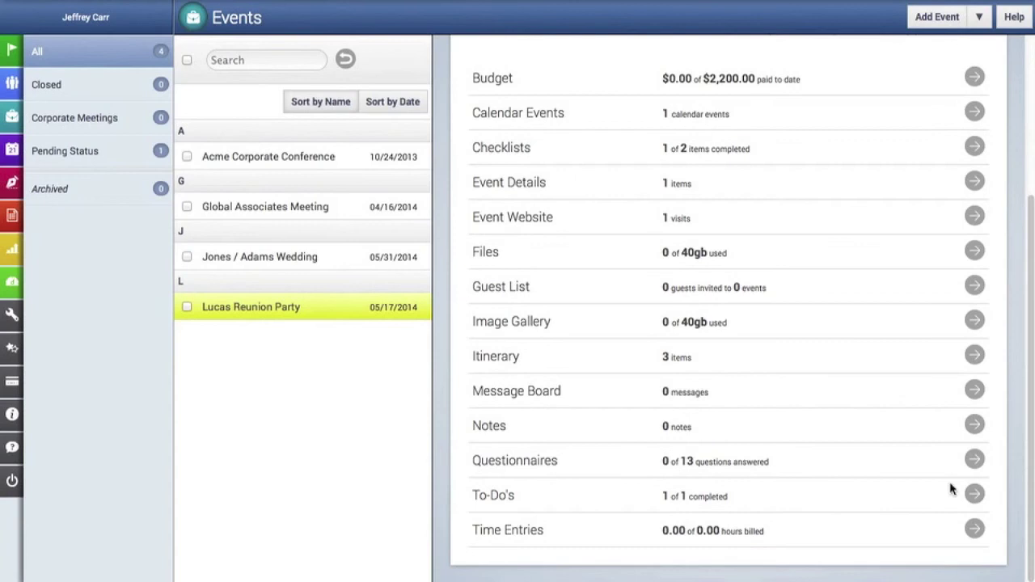
{"action": "left_click", "coordinate": [976, 462]}
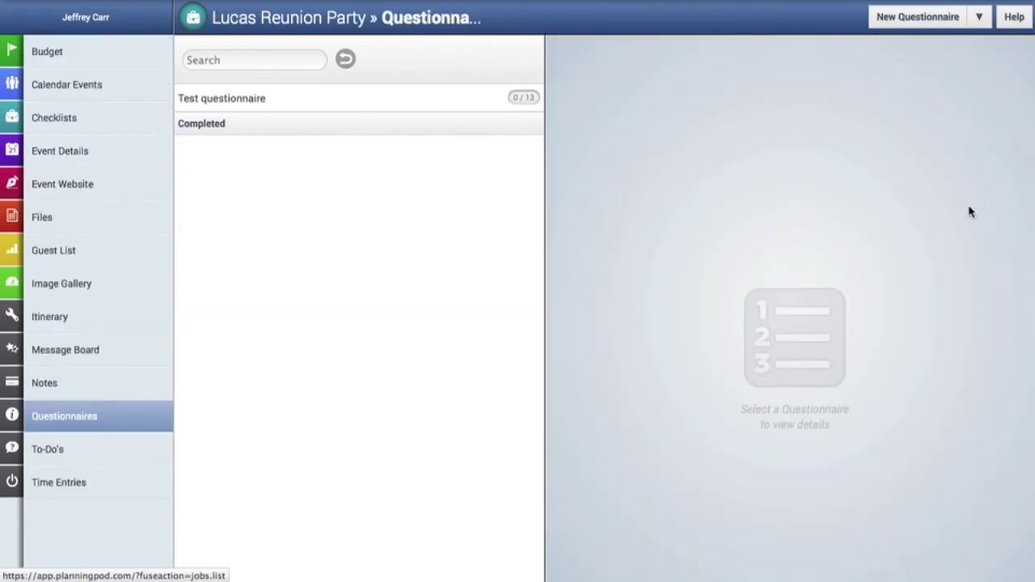
Import the "Event Theme Questions" questionnaire template into the event and save the import
{"action": "left_click", "coordinate": [979, 18]}
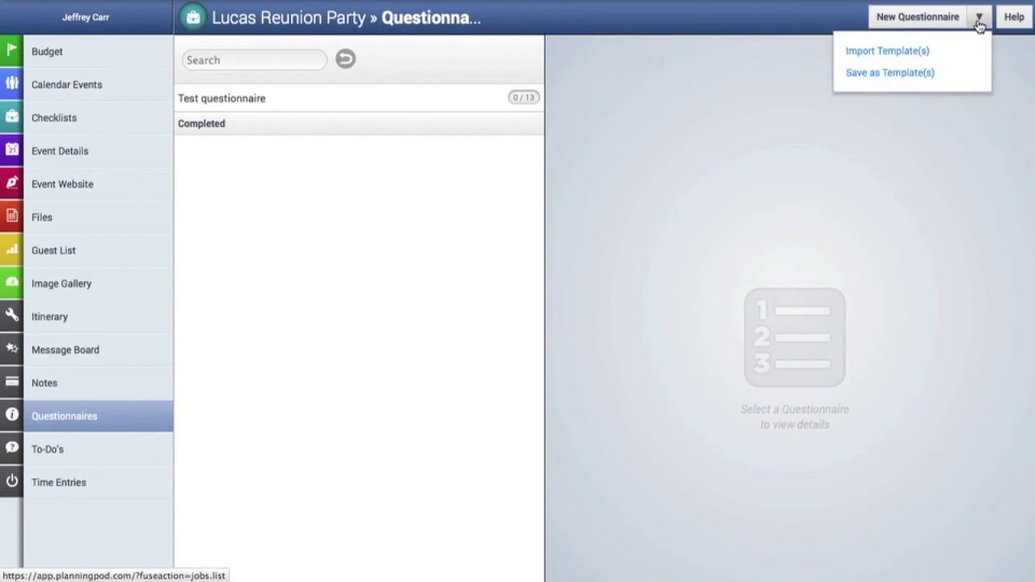
{"action": "left_click", "coordinate": [918, 54]}
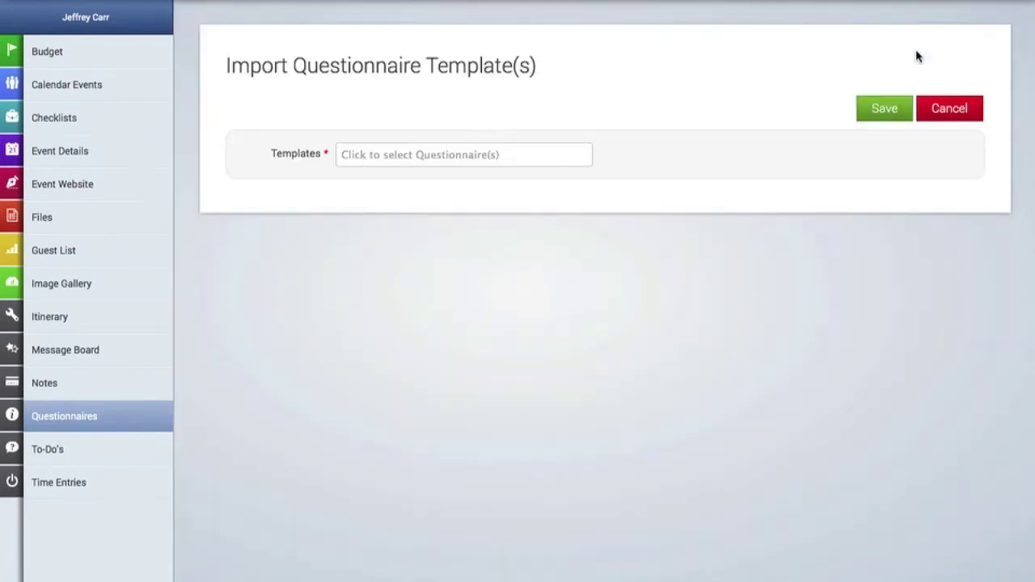
{"action": "left_click", "coordinate": [426, 160]}
{"action": "left_click", "coordinate": [421, 177]}
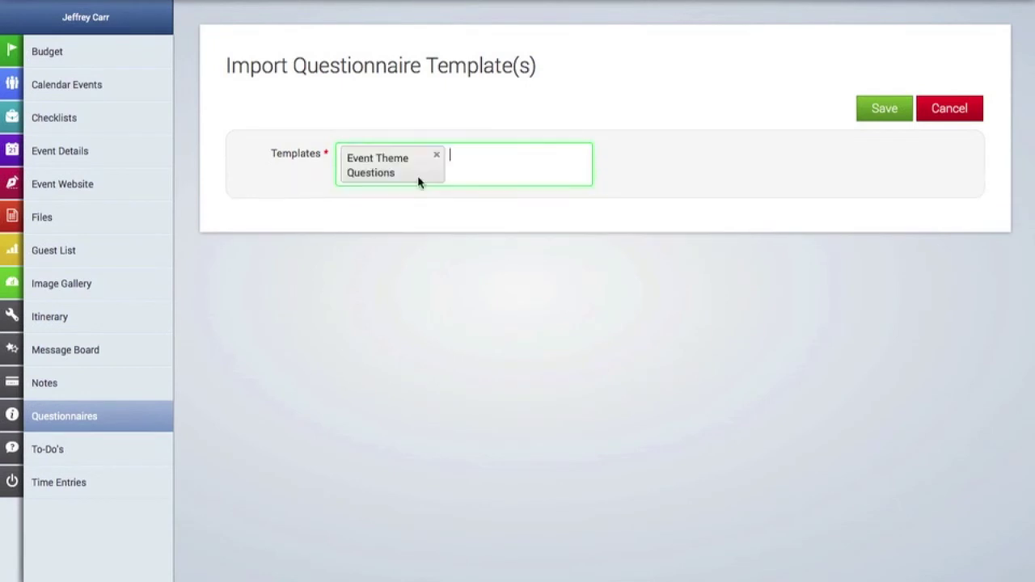
{"action": "left_click", "coordinate": [885, 110]}
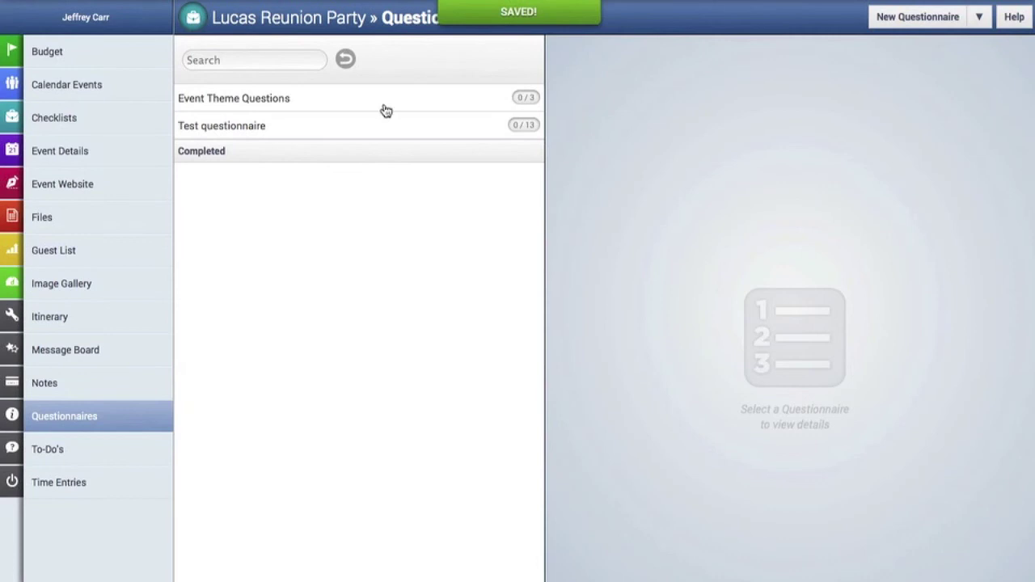
Open the imported "Event Theme Questions" questionnaire for editing and shorten its title to "Event Theme"
{"action": "left_click", "coordinate": [348, 101]}
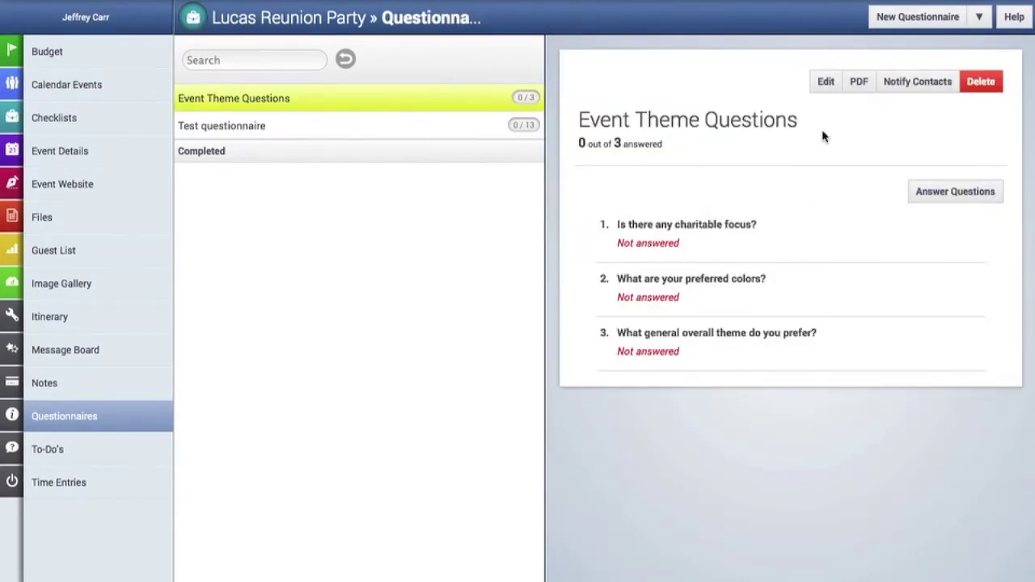
{"action": "left_click", "coordinate": [826, 84]}
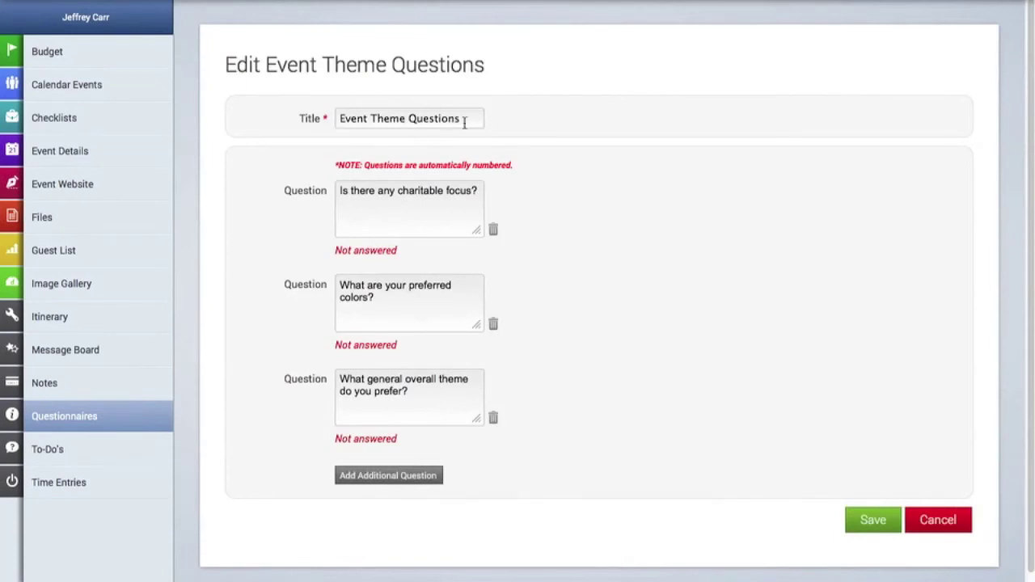
{"action": "left_click", "coordinate": [467, 121]}
{"action": "left_click_drag", "start_coordinate": [467, 120], "coordinate": [412, 115]}
{"action": "key", "text": "BackSpace"}
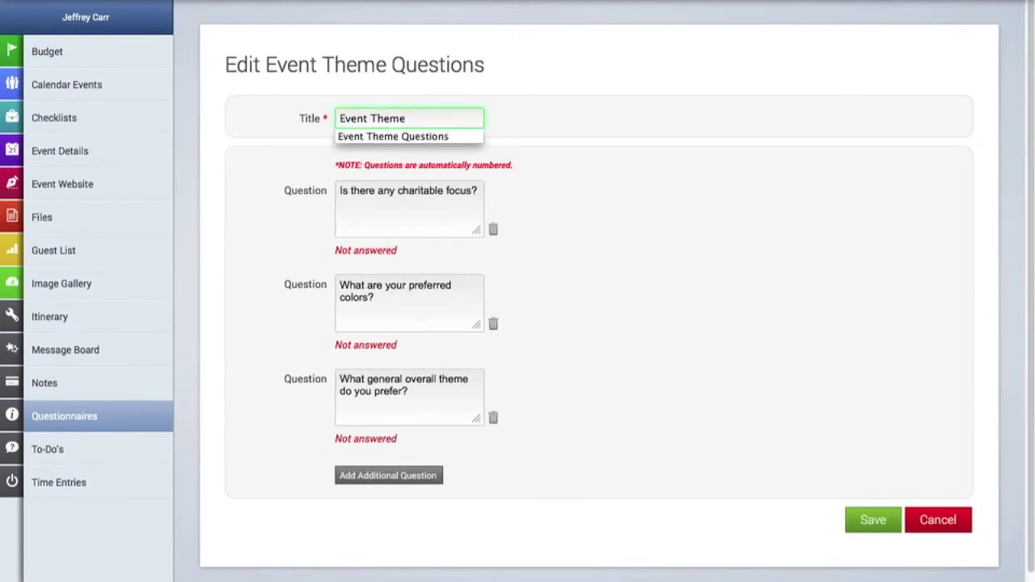
Delete the question "Is there any charitable focus?" from the questionnaire and save the changes
{"action": "left_click", "coordinate": [402, 205]}
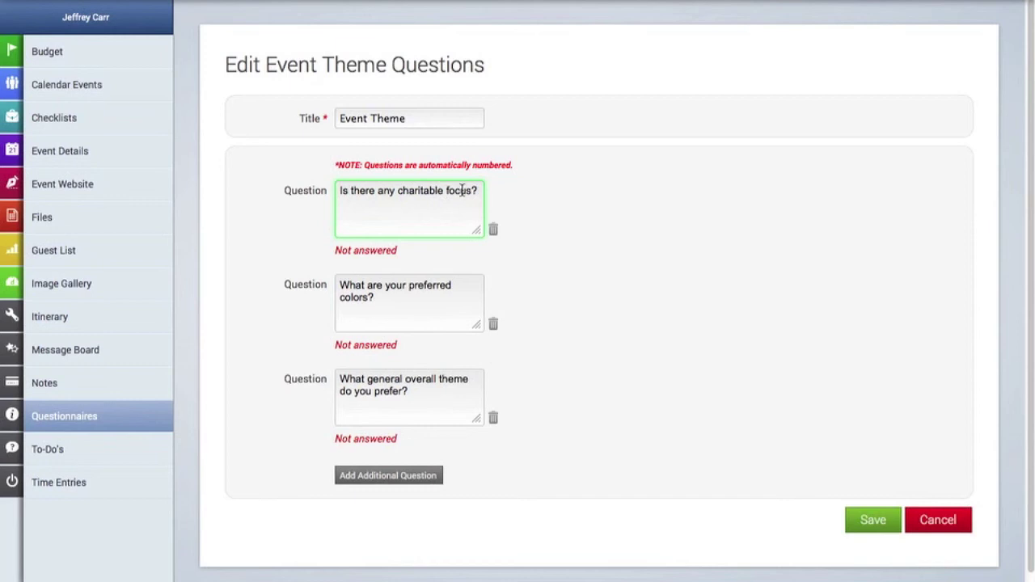
{"action": "left_click", "coordinate": [493, 230]}
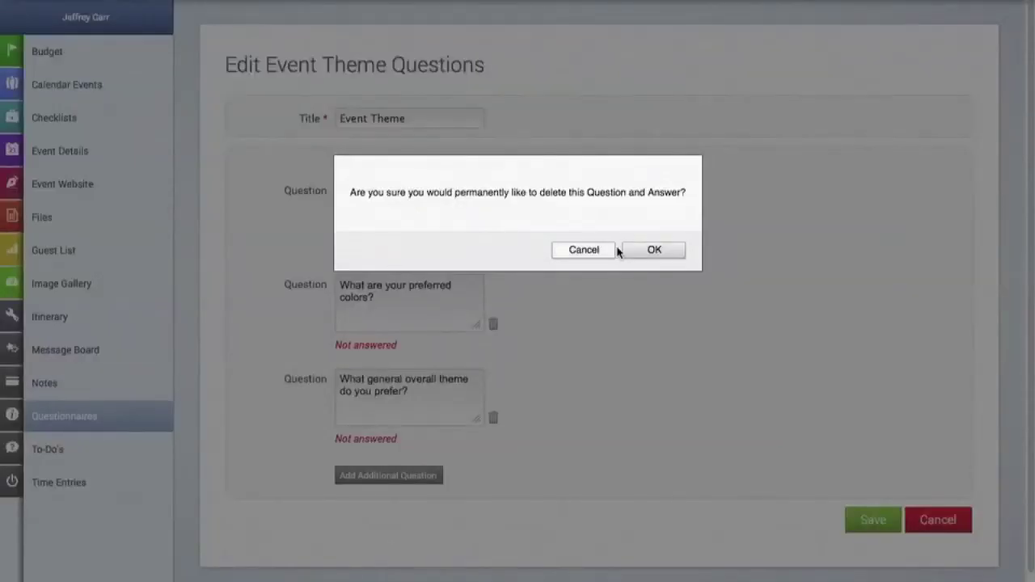
{"action": "left_click", "coordinate": [643, 251]}
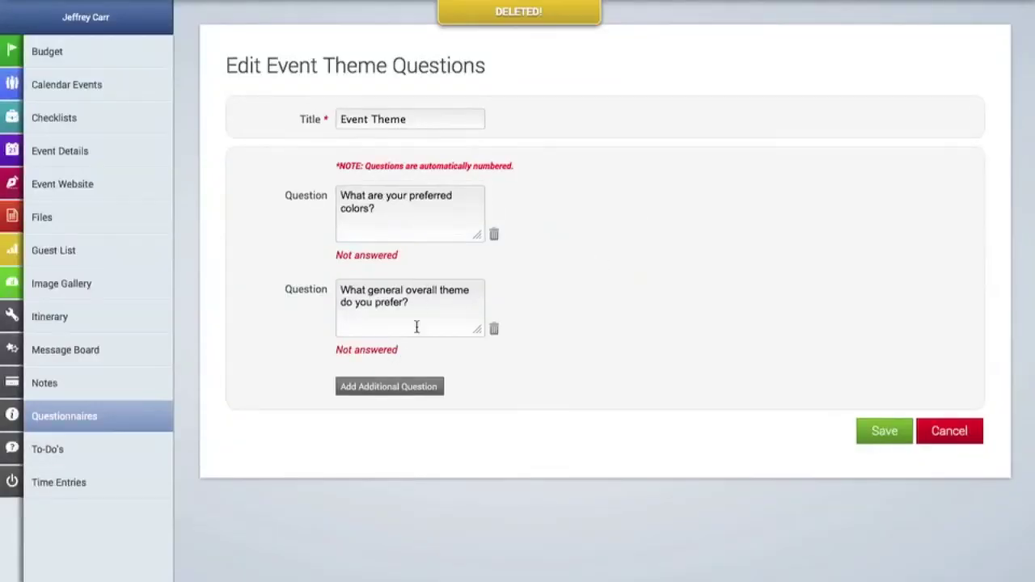
{"action": "left_click", "coordinate": [882, 445]}
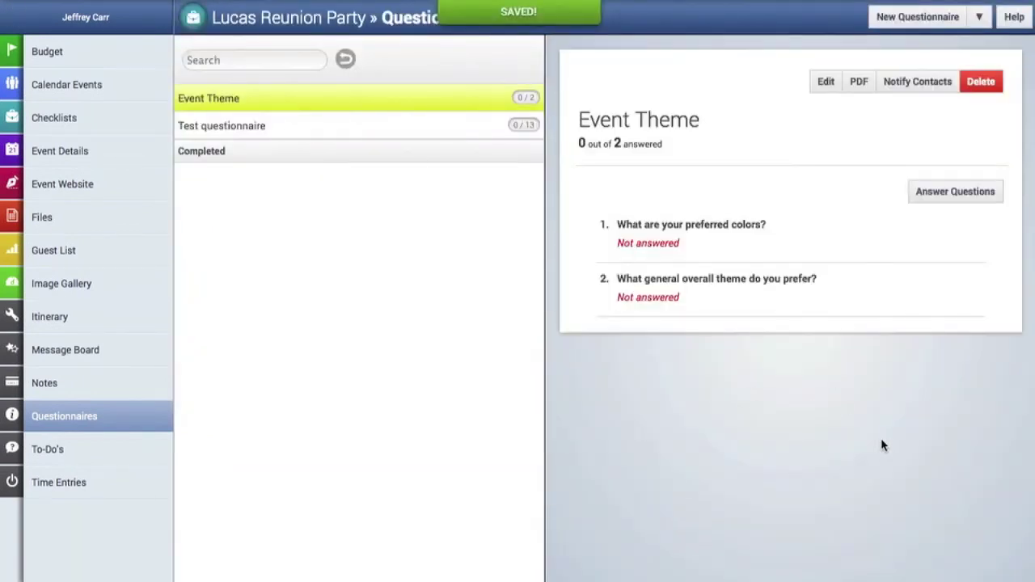
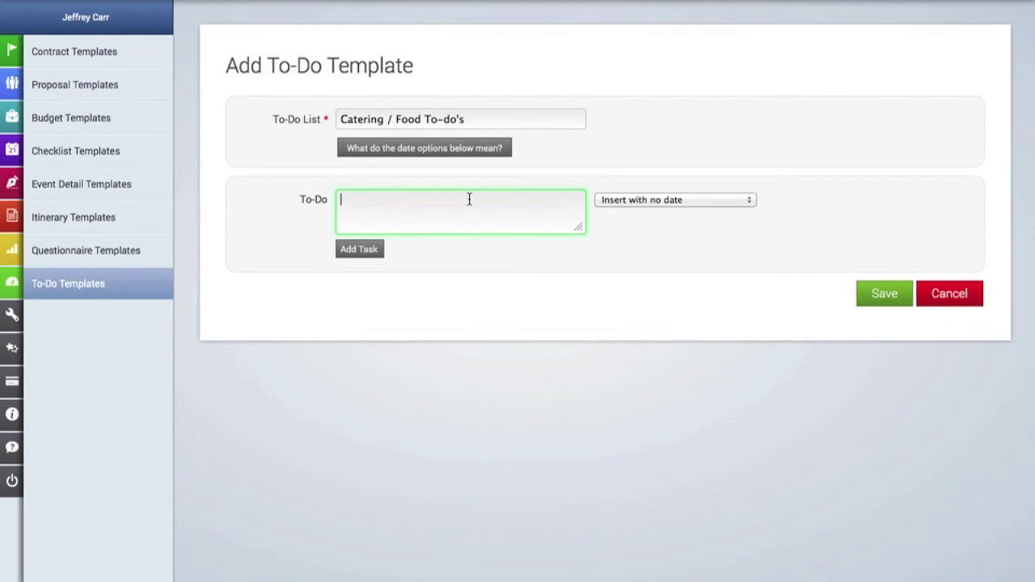
Enter the first to-do "Select short list of caterers" in the "Catering / Food To-do's" template, inserted 150 days before the date
{"action": "type", "text": "Select short list of "}
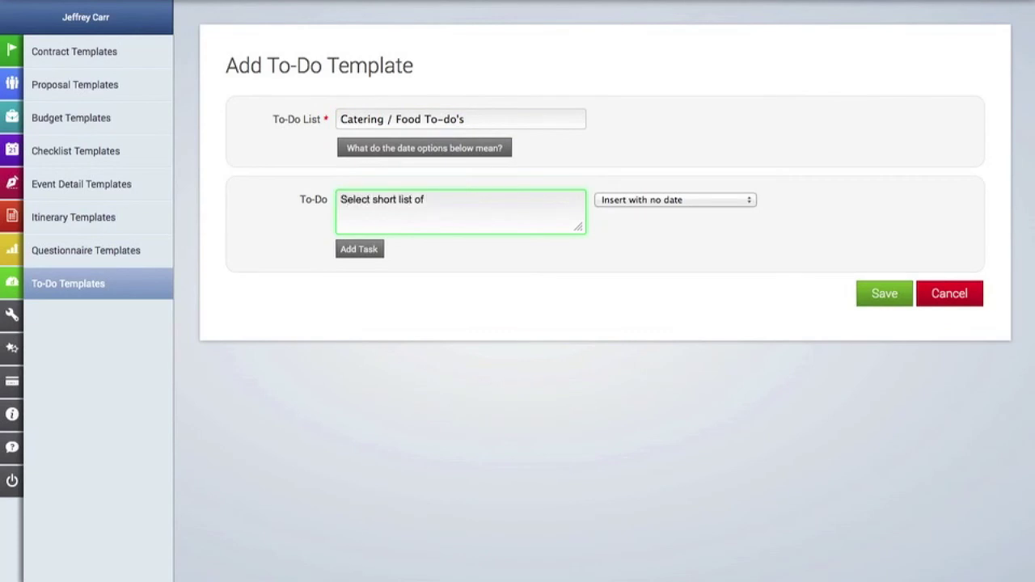
{"action": "type", "text": "caterers"}
{"action": "left_click", "coordinate": [668, 199]}
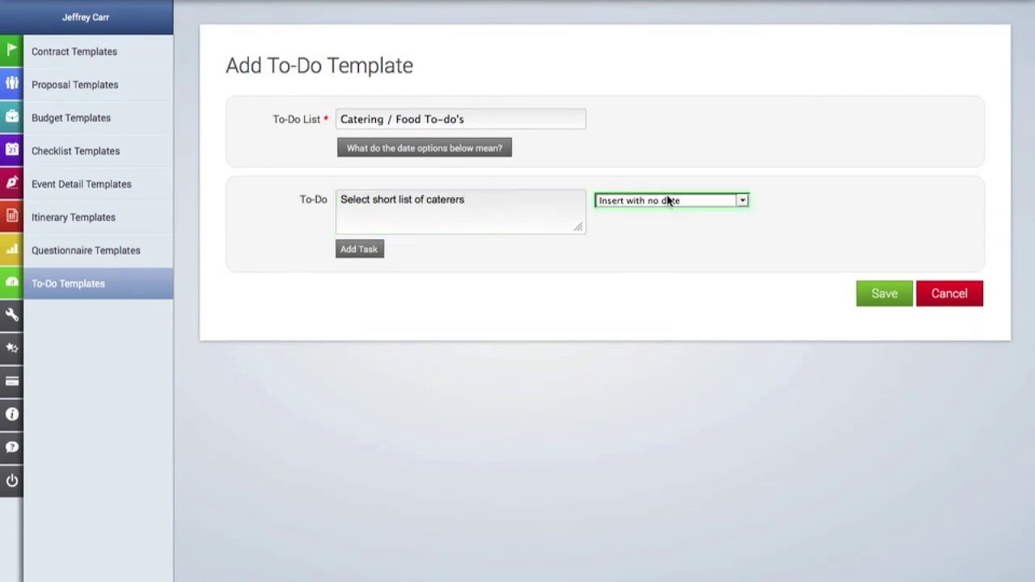
{"action": "left_click", "coordinate": [743, 201]}
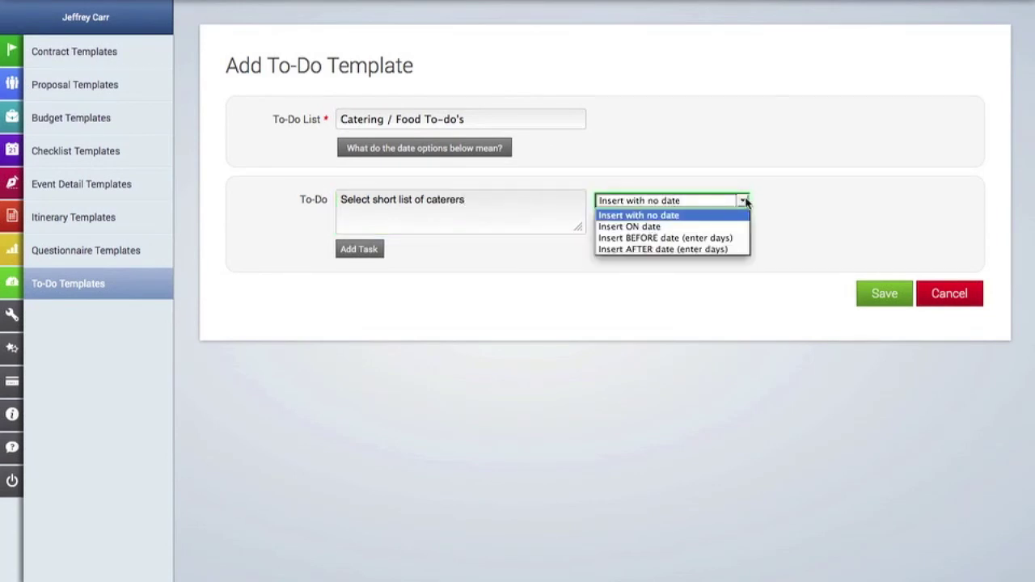
{"action": "left_click", "coordinate": [744, 239]}
{"action": "left_click", "coordinate": [773, 199]}
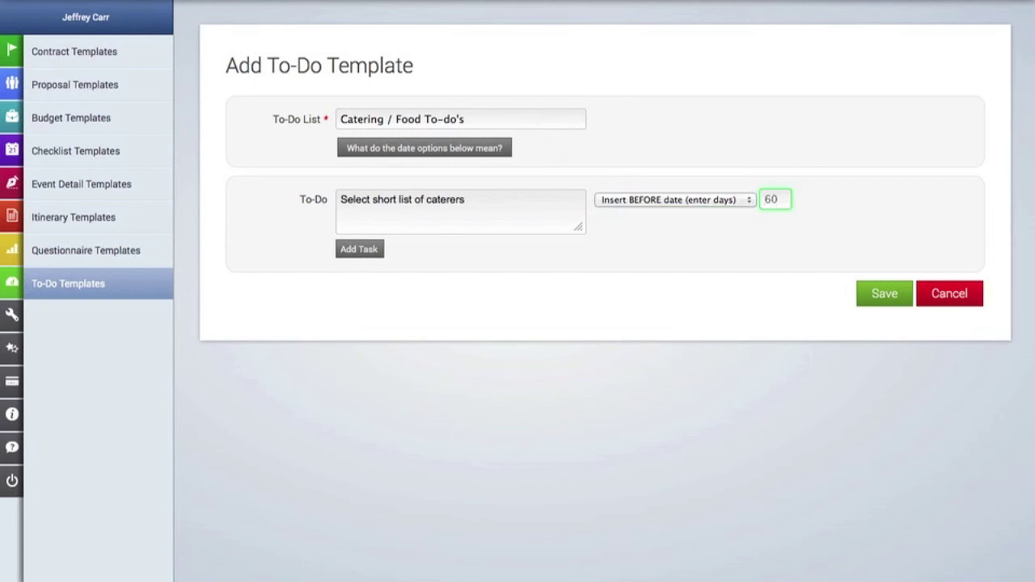
{"action": "type", "text": "150"}
Add a second to-do "Interview caterers" to the template, inserted 145 days before the date
{"action": "left_click", "coordinate": [359, 252]}
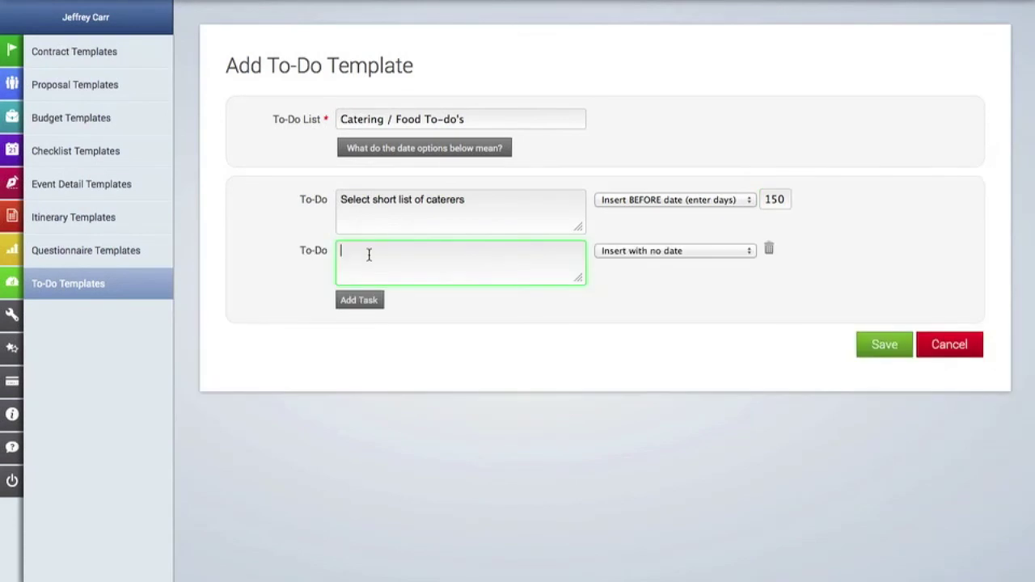
{"action": "type", "text": "Interview catere"}
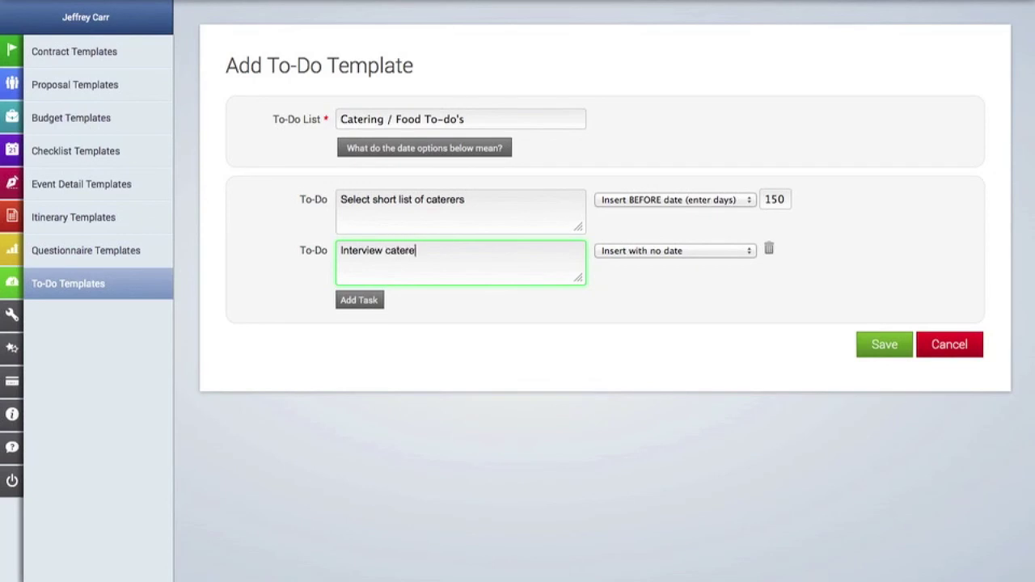
{"action": "type", "text": "rs"}
{"action": "left_click", "coordinate": [627, 257]}
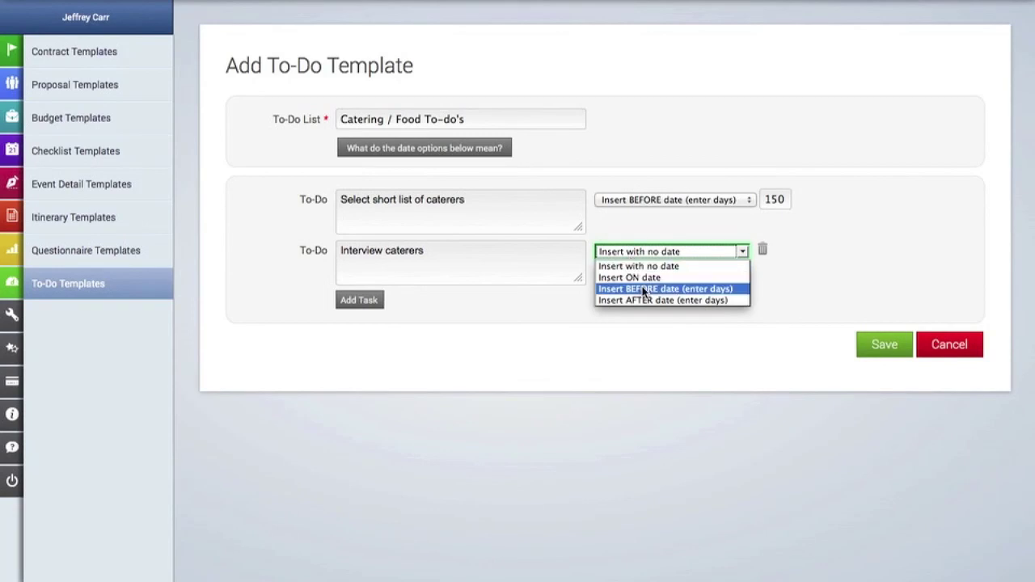
{"action": "left_click", "coordinate": [645, 293]}
{"action": "left_click", "coordinate": [770, 250]}
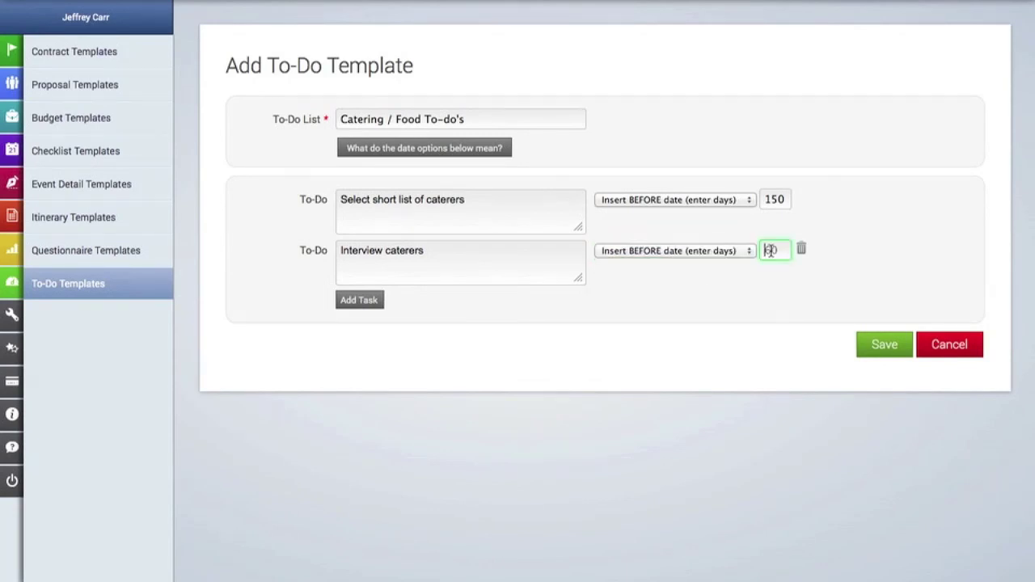
{"action": "type", "text": "145"}
Add a third to-do "Request proposals", inserted 140 days before the date, and save the to-do template
{"action": "left_click", "coordinate": [365, 300]}
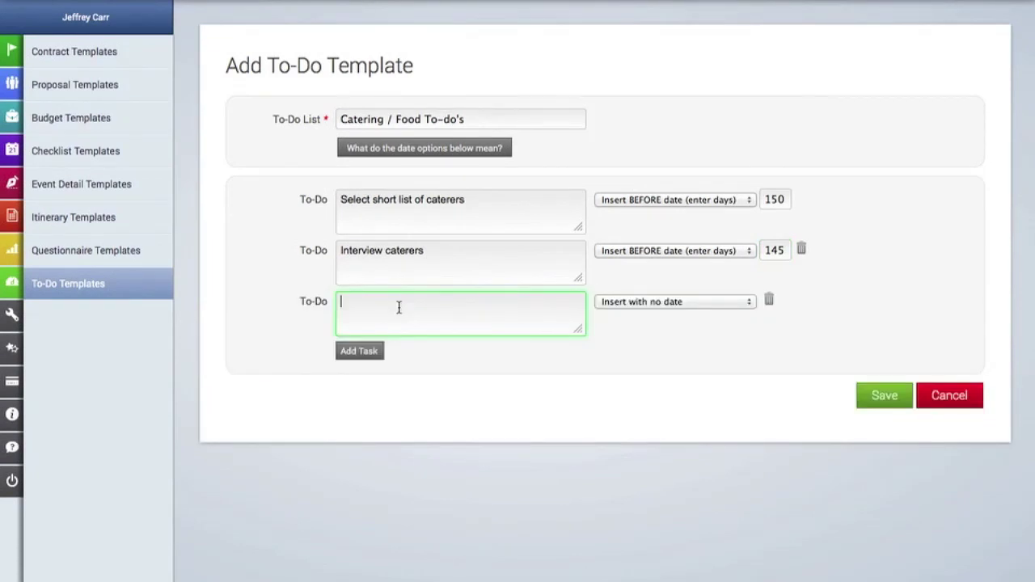
{"action": "type", "text": "Request proposals"}
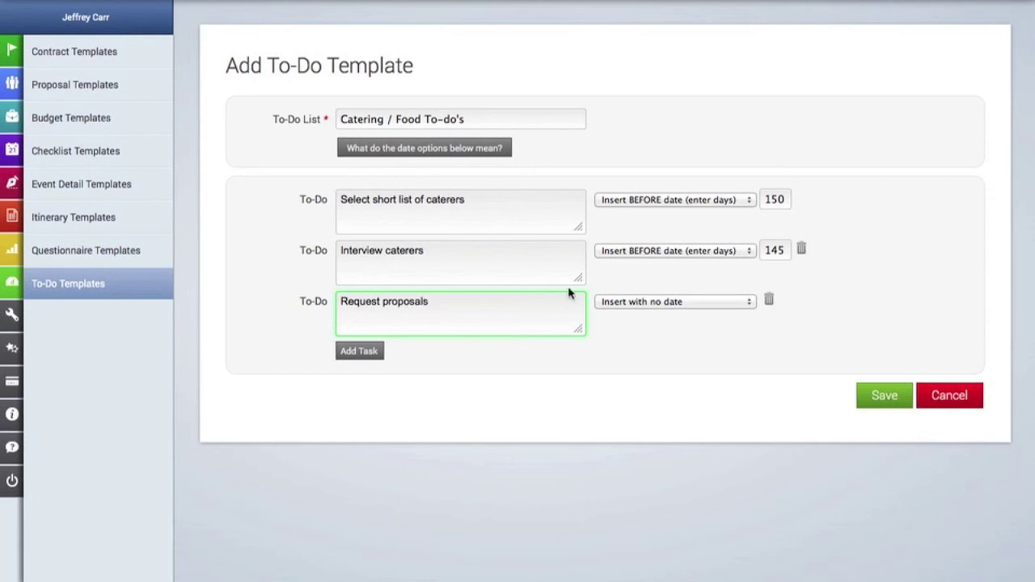
{"action": "left_click", "coordinate": [683, 302]}
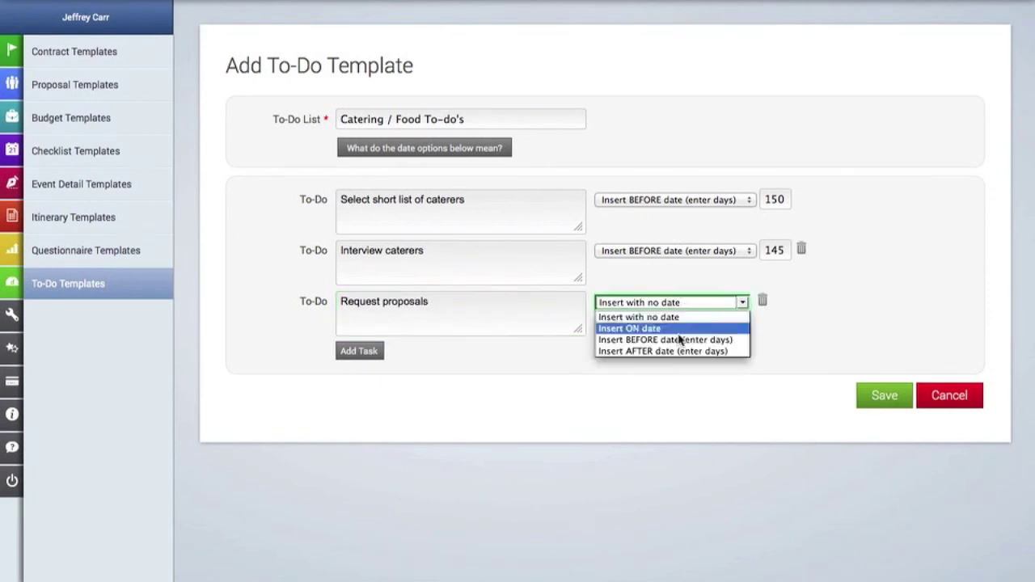
{"action": "left_click", "coordinate": [677, 339]}
{"action": "left_click", "coordinate": [775, 303]}
{"action": "type", "text": "140"}
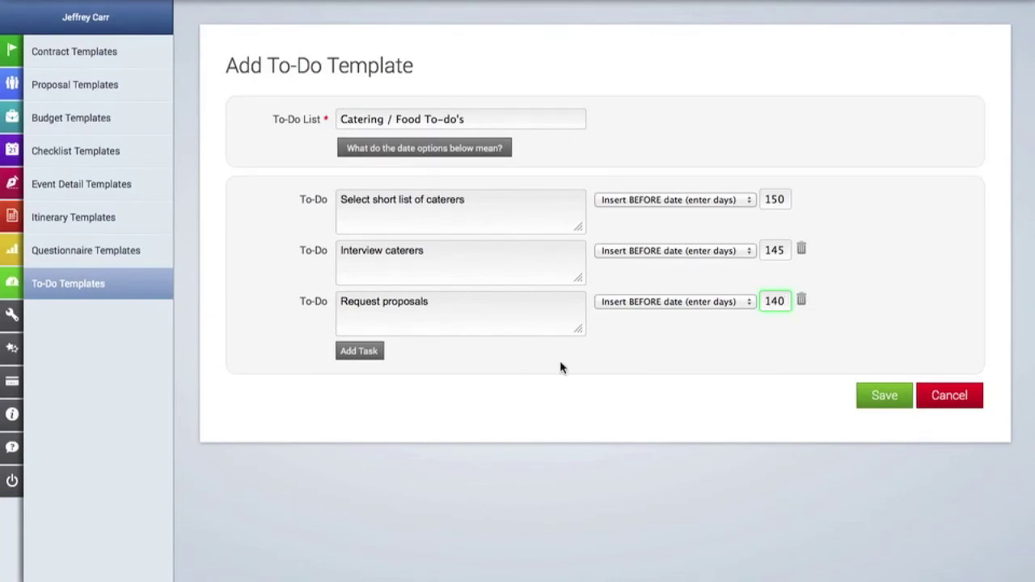
{"action": "left_click", "coordinate": [884, 395]}
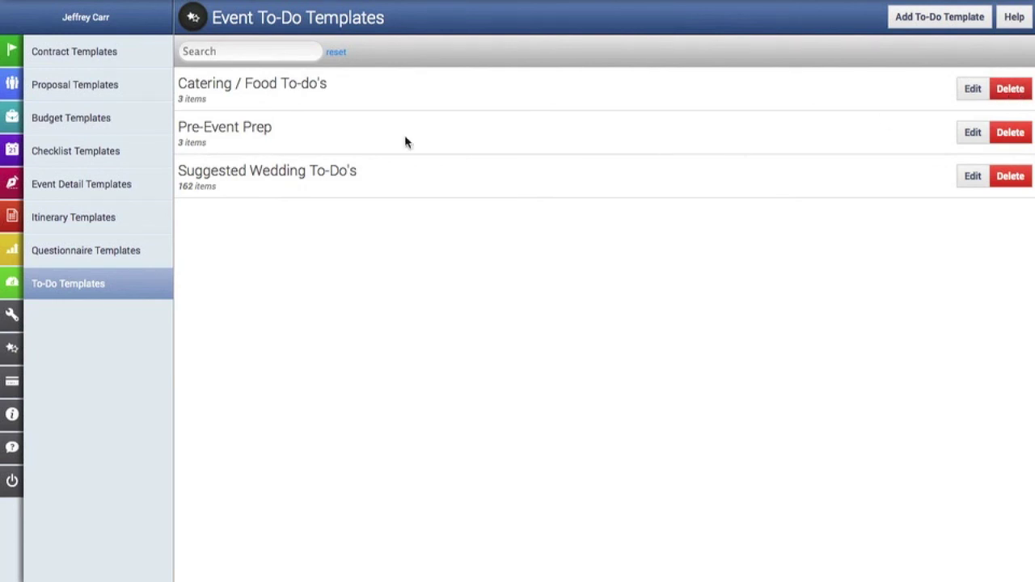
Open the to-do's of the Lucas Reunion Party event
{"action": "mouse_move", "coordinate": [42, 128]}
{"action": "left_click", "coordinate": [35, 123]}
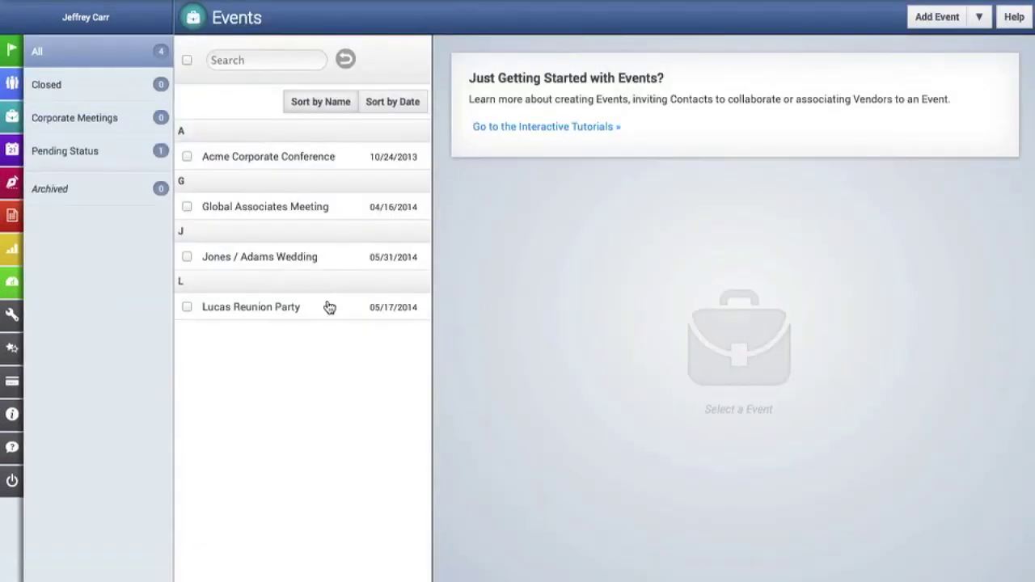
{"action": "left_click", "coordinate": [329, 306]}
{"action": "scroll", "coordinate": [612, 363], "scroll_direction": "down", "scroll_amount": 3}
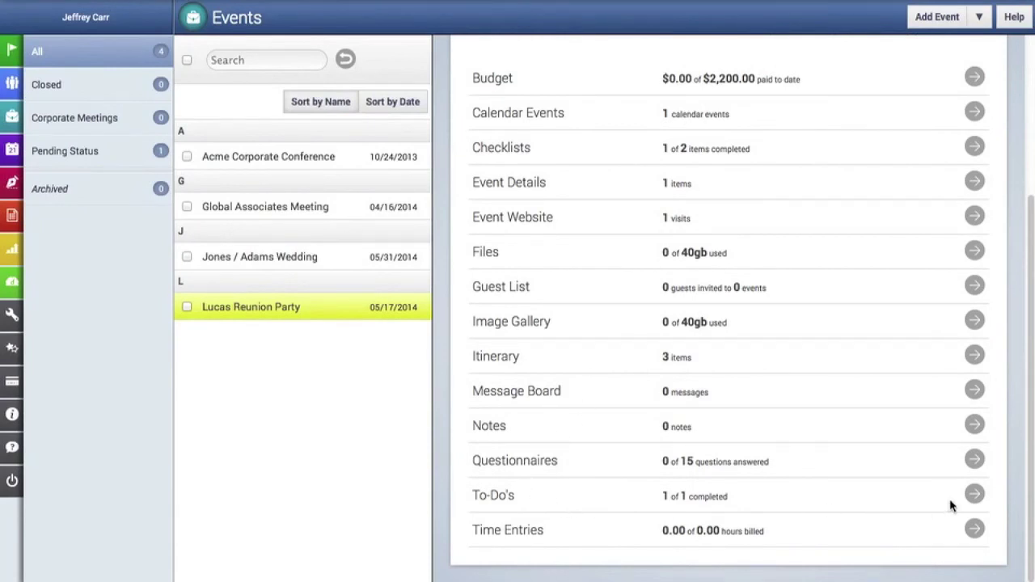
{"action": "left_click", "coordinate": [975, 496]}
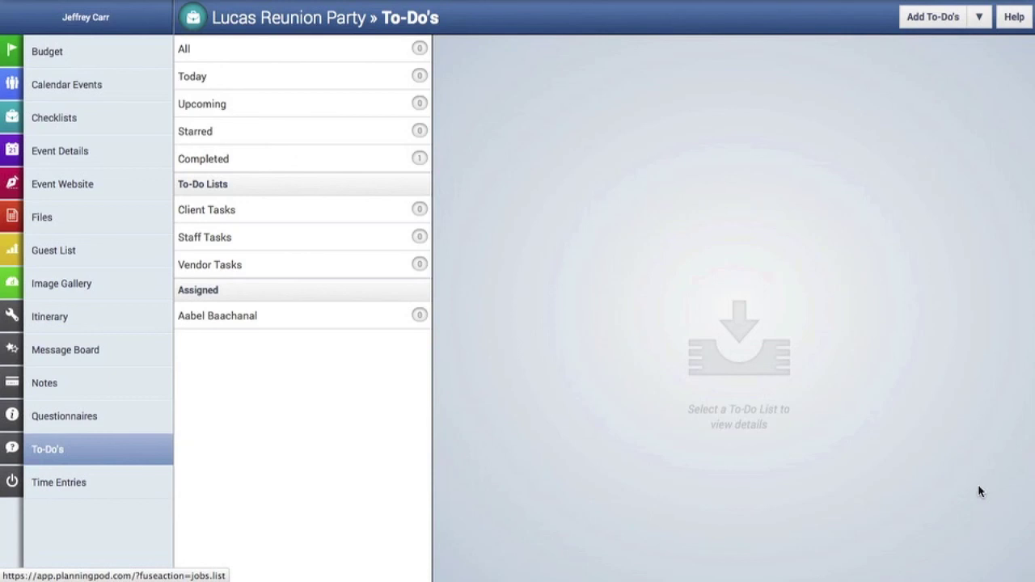
Import the "Catering / Food To-do's" template into the event's to-do lists
{"action": "left_click", "coordinate": [978, 29]}
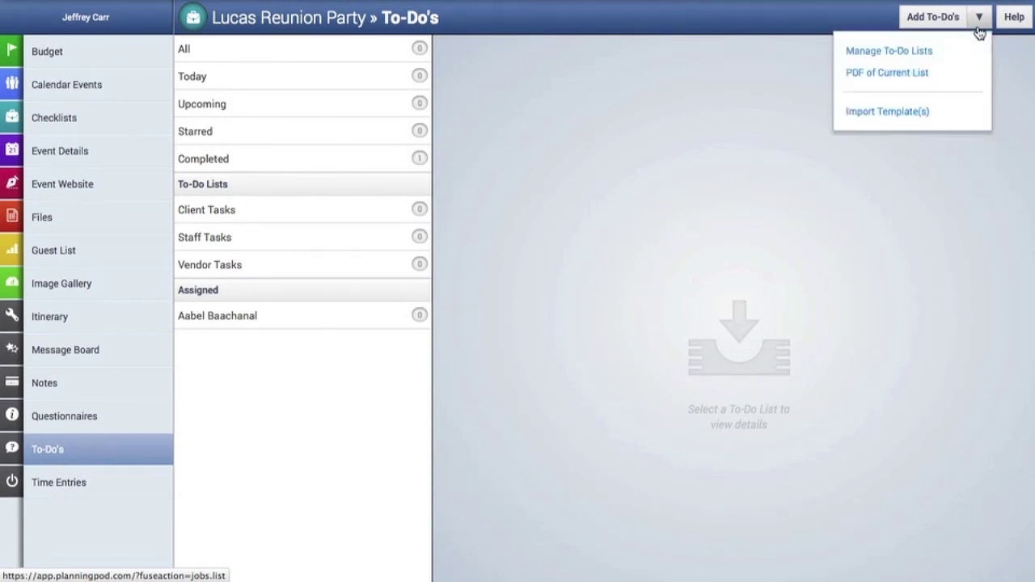
{"action": "left_click", "coordinate": [907, 117]}
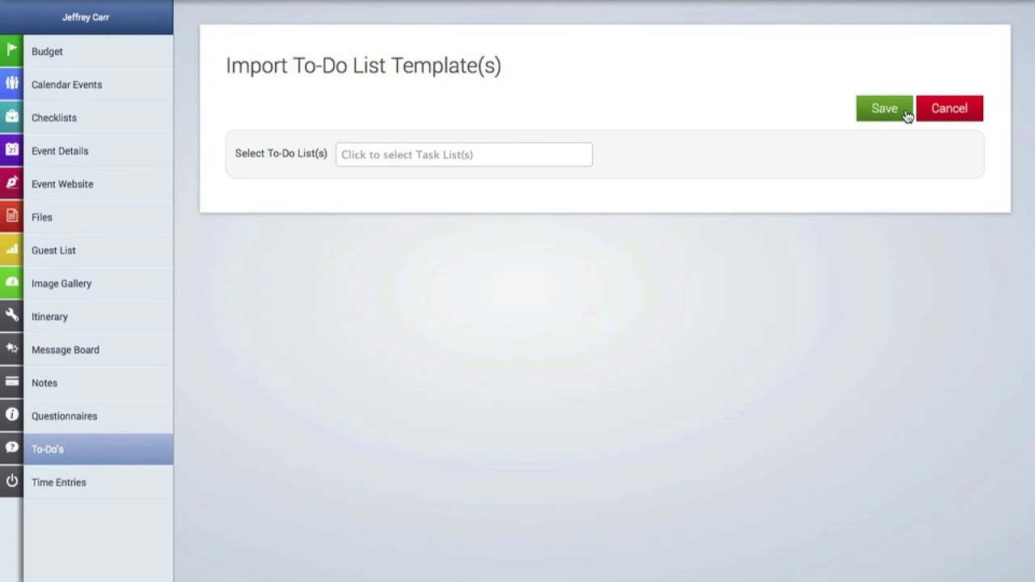
{"action": "left_click", "coordinate": [541, 156]}
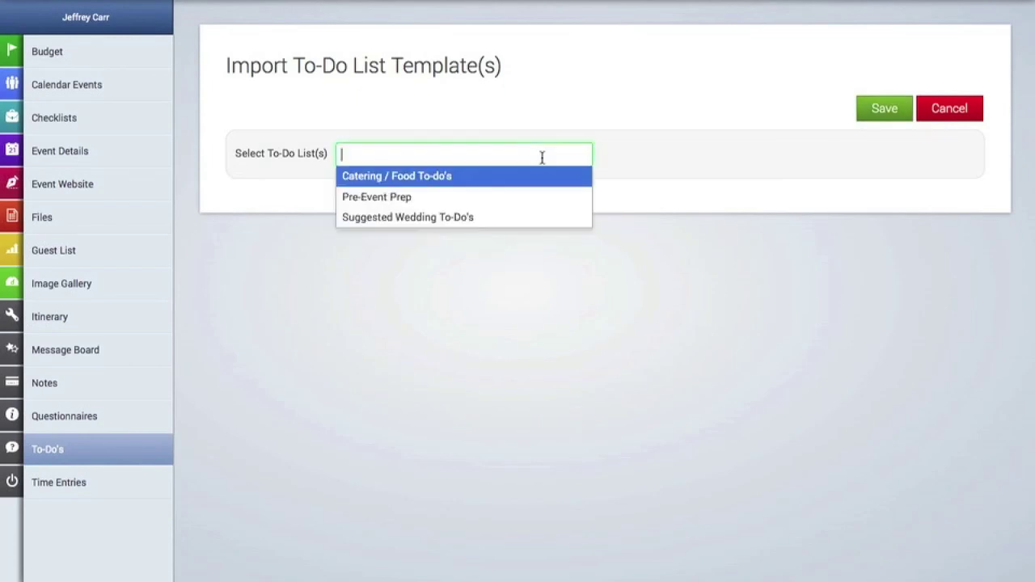
{"action": "left_click", "coordinate": [424, 180]}
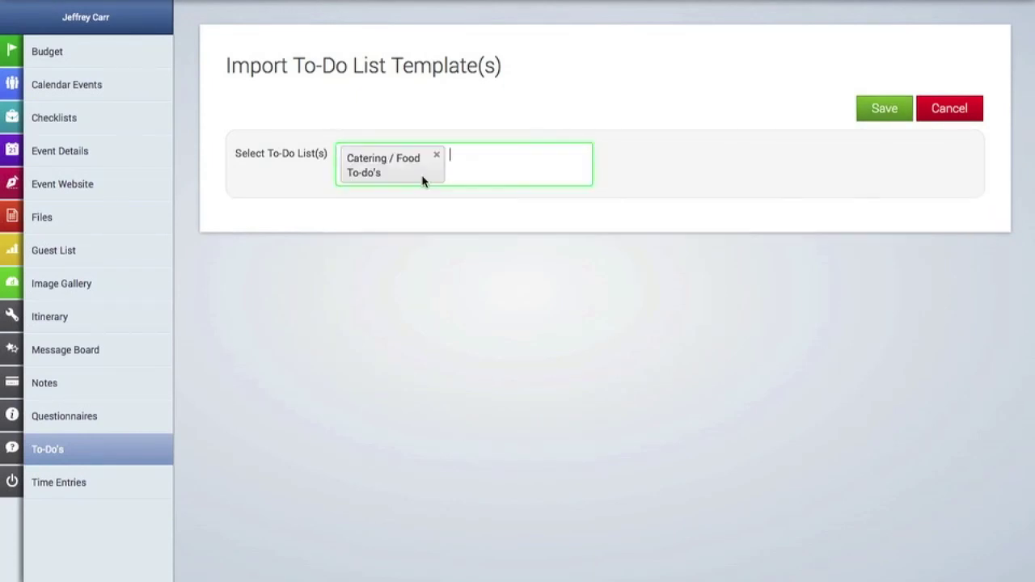
{"action": "left_click", "coordinate": [876, 112]}
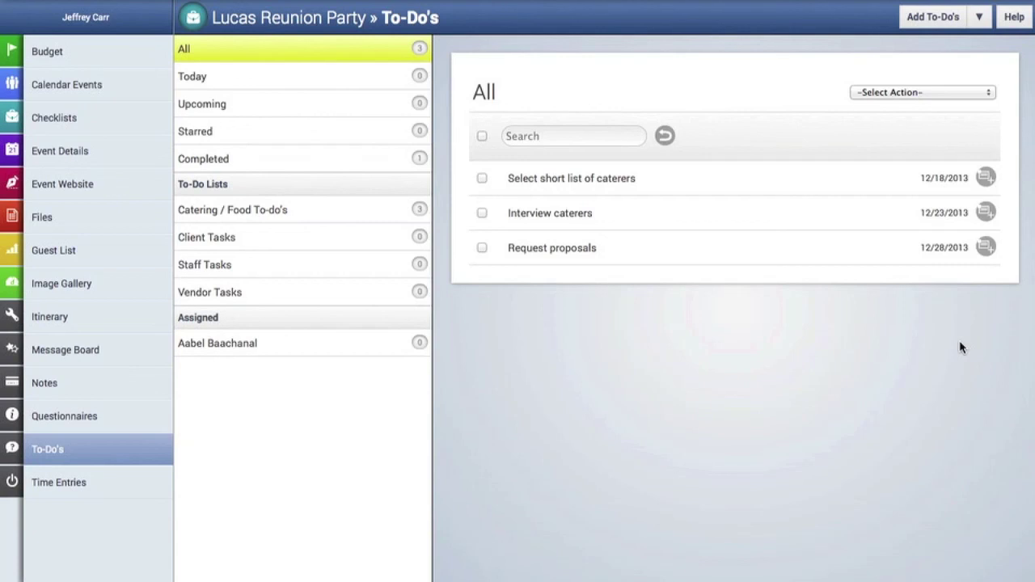
Edit the imported to-do "Select short list of caterers" so its text reads "Select long list of caterers"
{"action": "left_click", "coordinate": [483, 180]}
{"action": "left_click", "coordinate": [879, 93]}
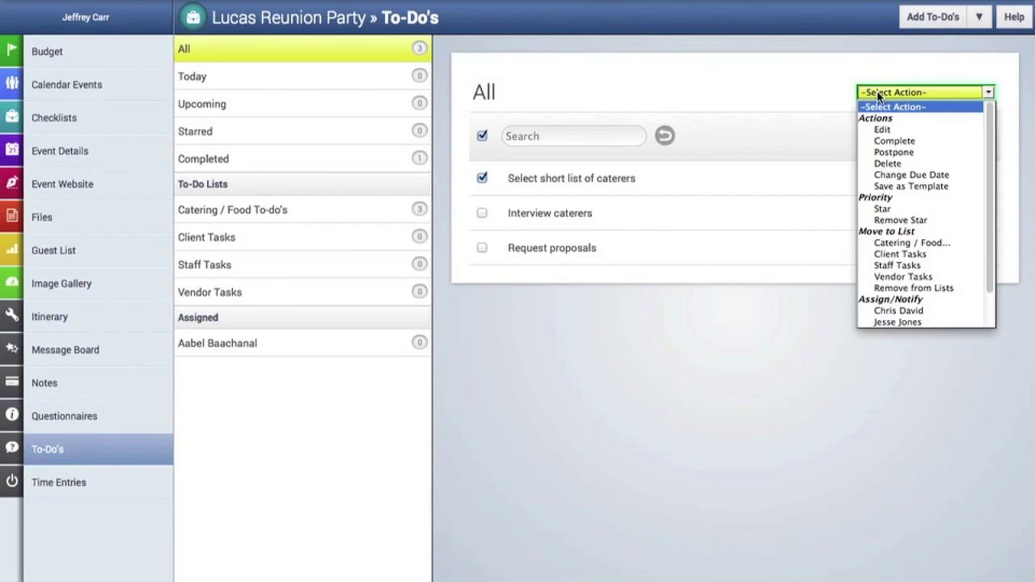
{"action": "left_click", "coordinate": [885, 130]}
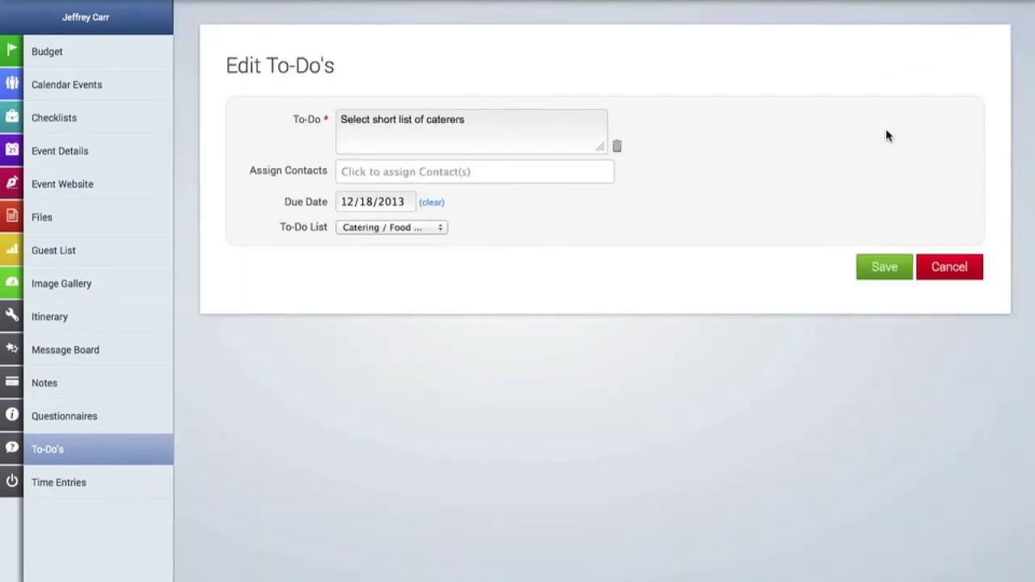
{"action": "left_click", "coordinate": [396, 121]}
{"action": "key", "text": "BackSpace"}
{"action": "key", "text": "BackSpace"}
{"action": "key", "text": "BackSpace"}
{"action": "key", "text": "BackSpace"}
{"action": "key", "text": "BackSpace"}
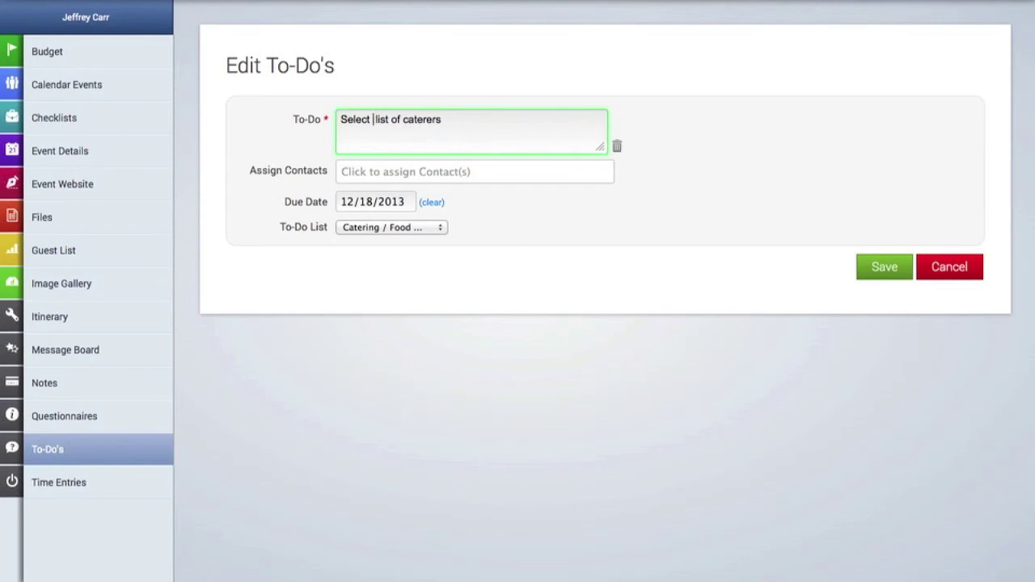
{"action": "type", "text": "long"}
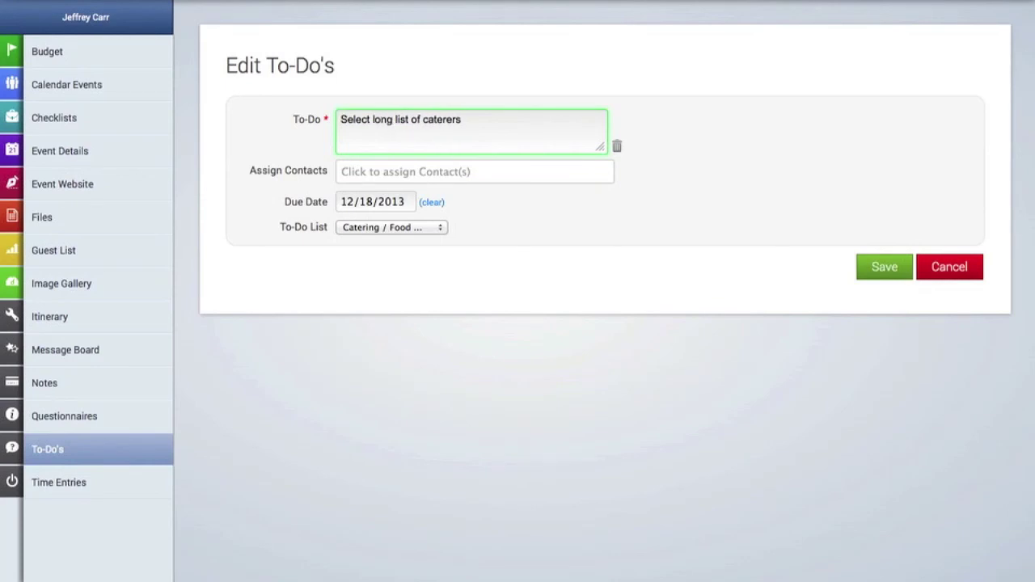
Assign the Z-Line Events contact to the to-do, set its due date to 12/21/2013 and save it
{"action": "left_click", "coordinate": [383, 173]}
{"action": "left_click", "coordinate": [379, 213]}
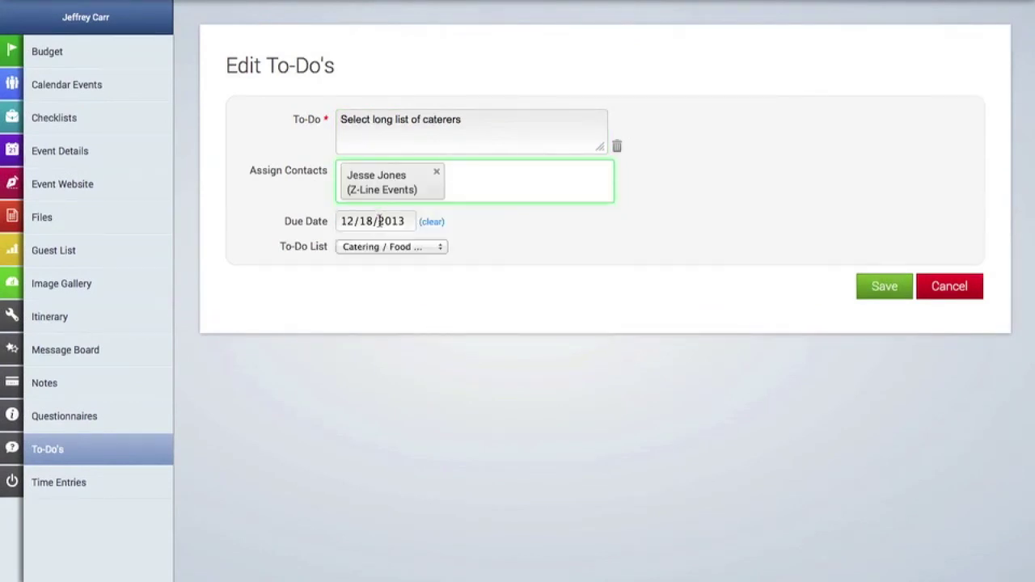
{"action": "left_click", "coordinate": [380, 221]}
{"action": "left_click", "coordinate": [477, 329]}
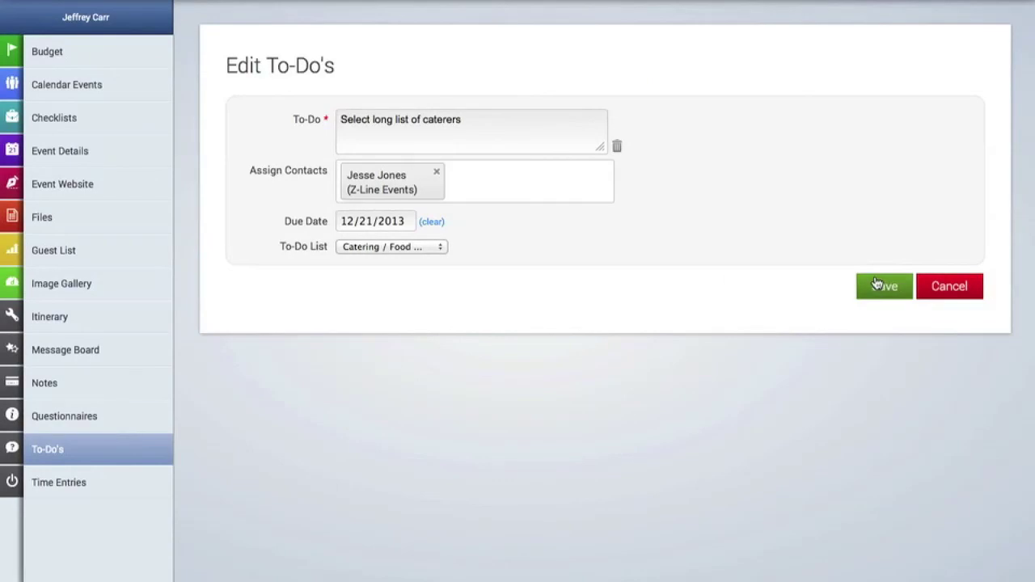
{"action": "left_click", "coordinate": [877, 283]}
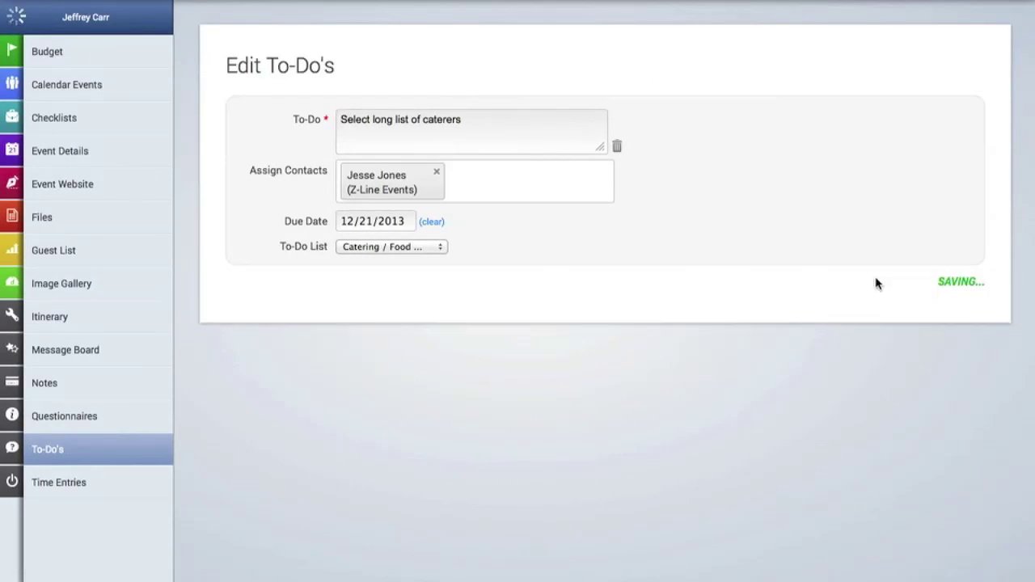